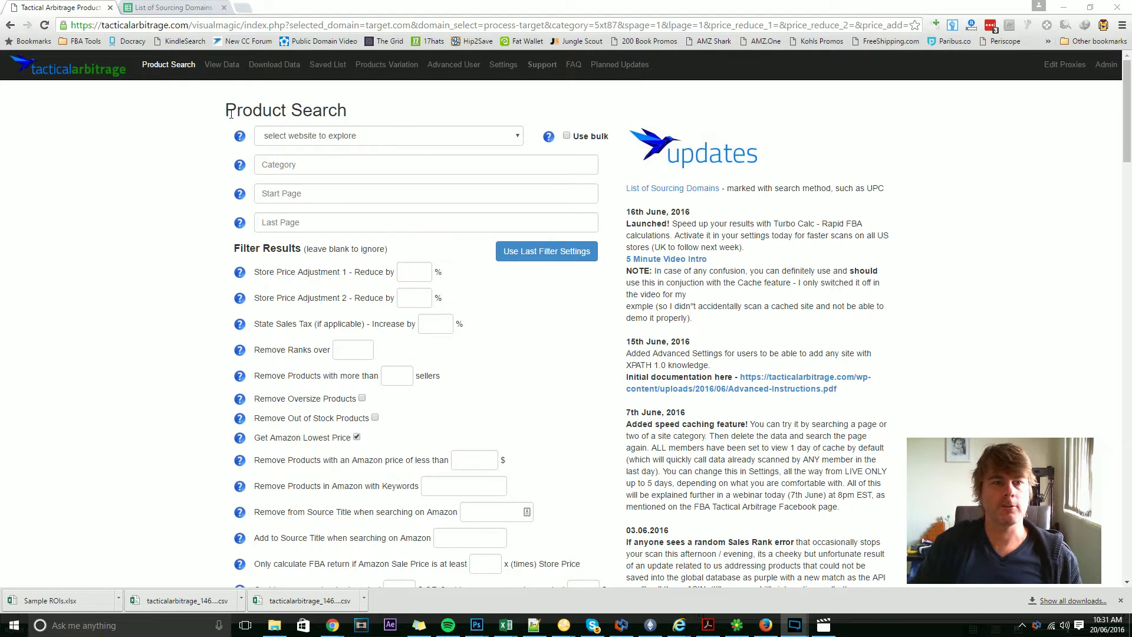
Step: Highlight the Product Search heading and scroll through the Product Search page
left_click_drag(231, 114, 348, 117)
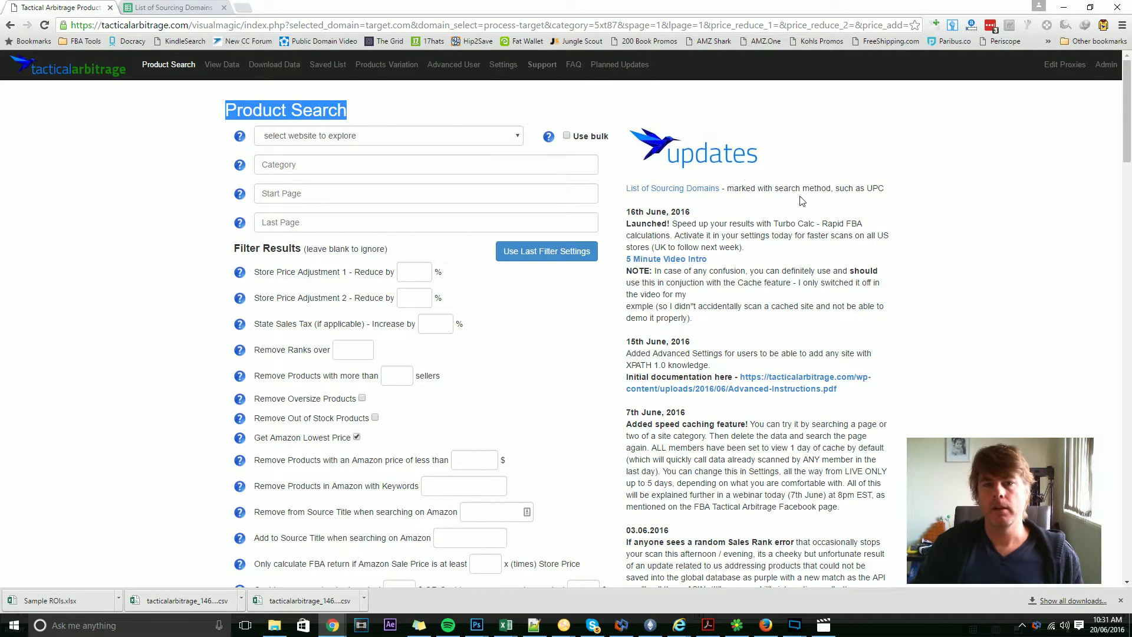
scroll(743, 212, "down", 3)
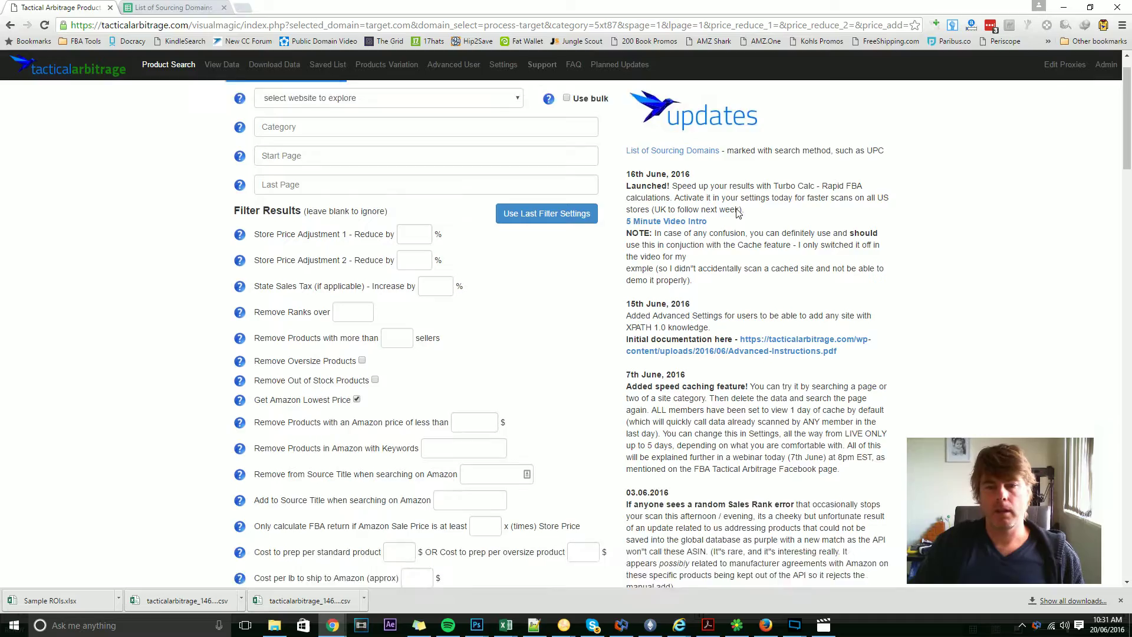
scroll(737, 214, "down", 6)
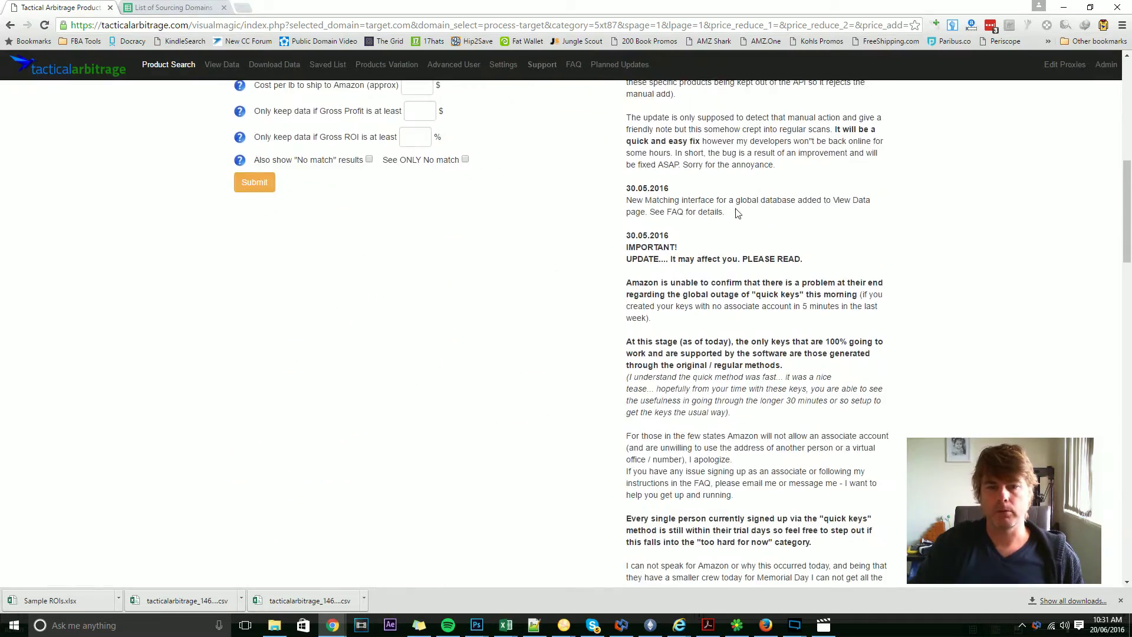
scroll(809, 322, "down", 5)
scroll(808, 321, "down", 20)
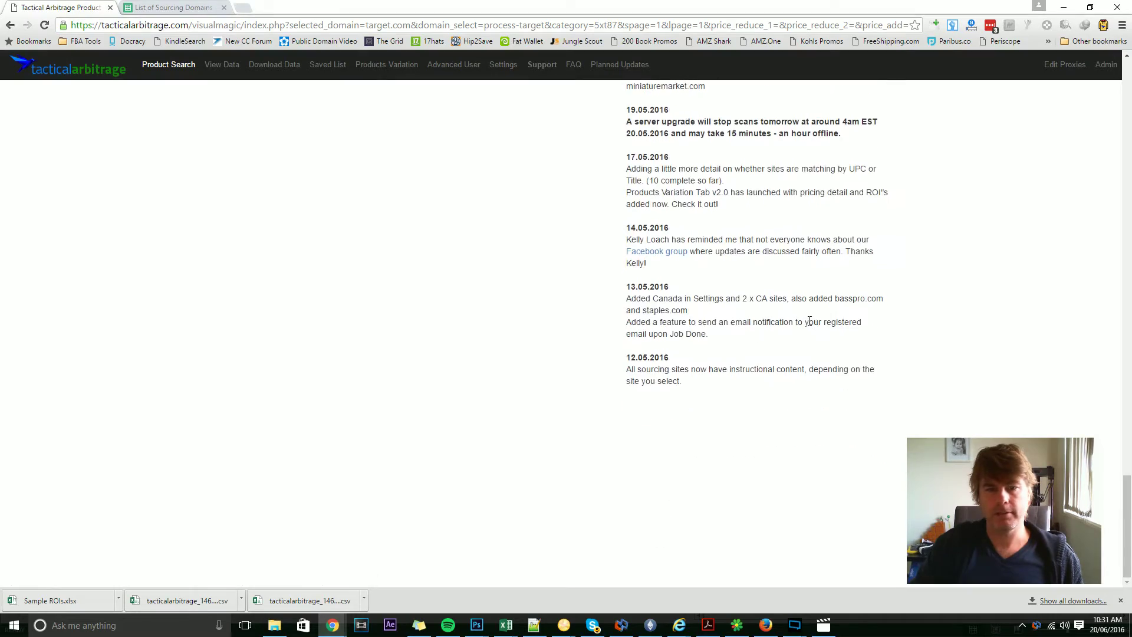
scroll(809, 321, "up", 20)
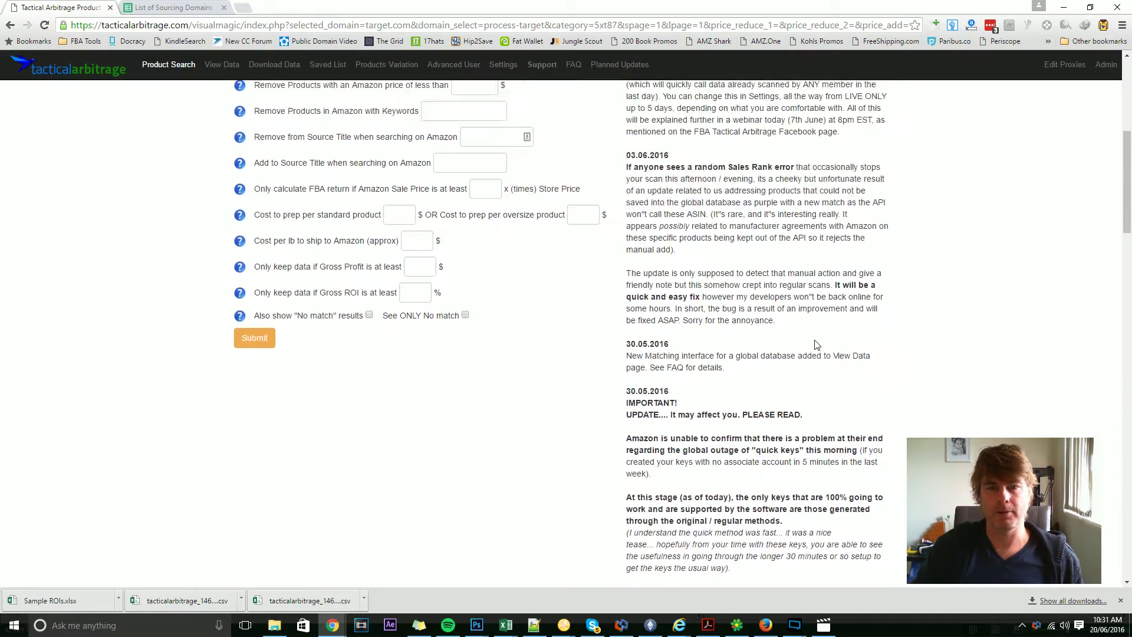
scroll(816, 345, "up", 6)
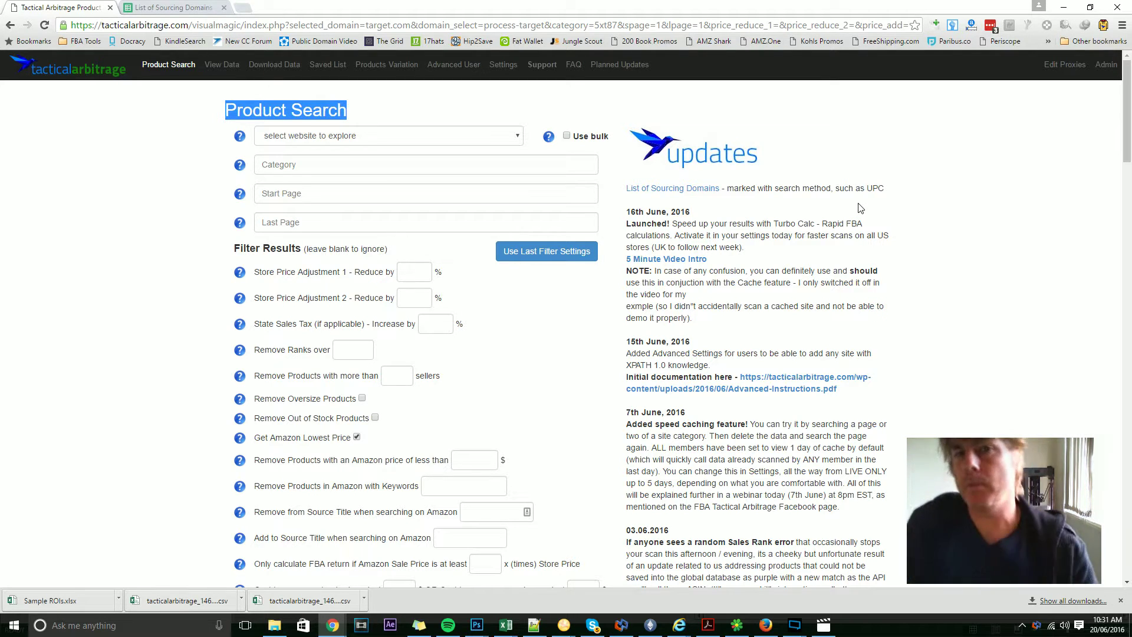
Step: Open the sourcing domains sheet, close its duplicate tab, and browse column A, including bestbuy.com
left_click(682, 190)
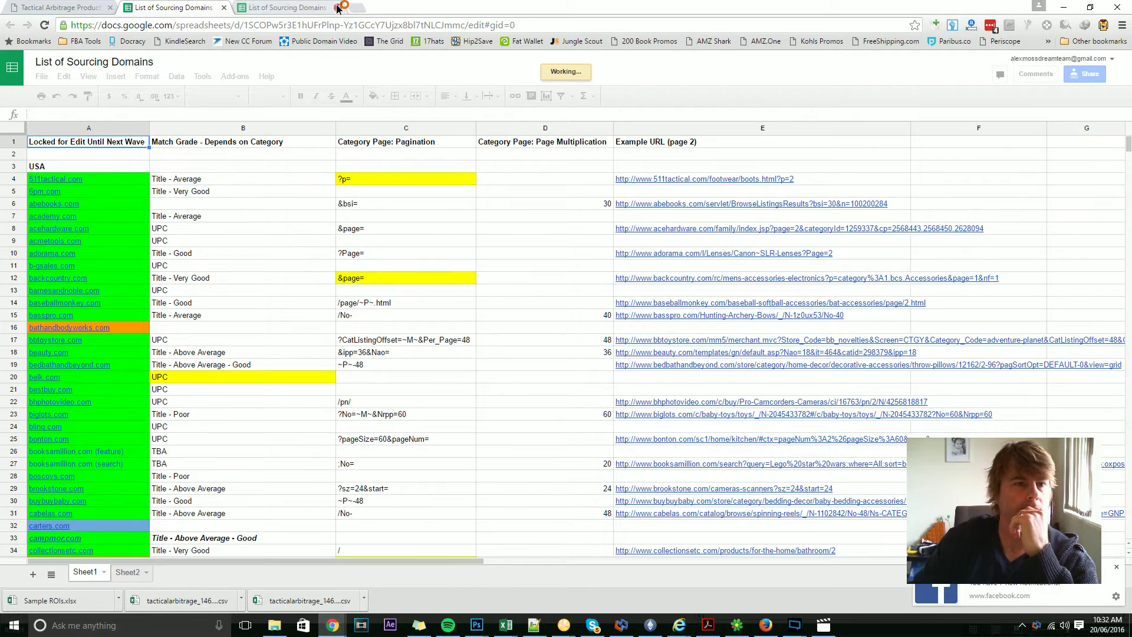
left_click(338, 7)
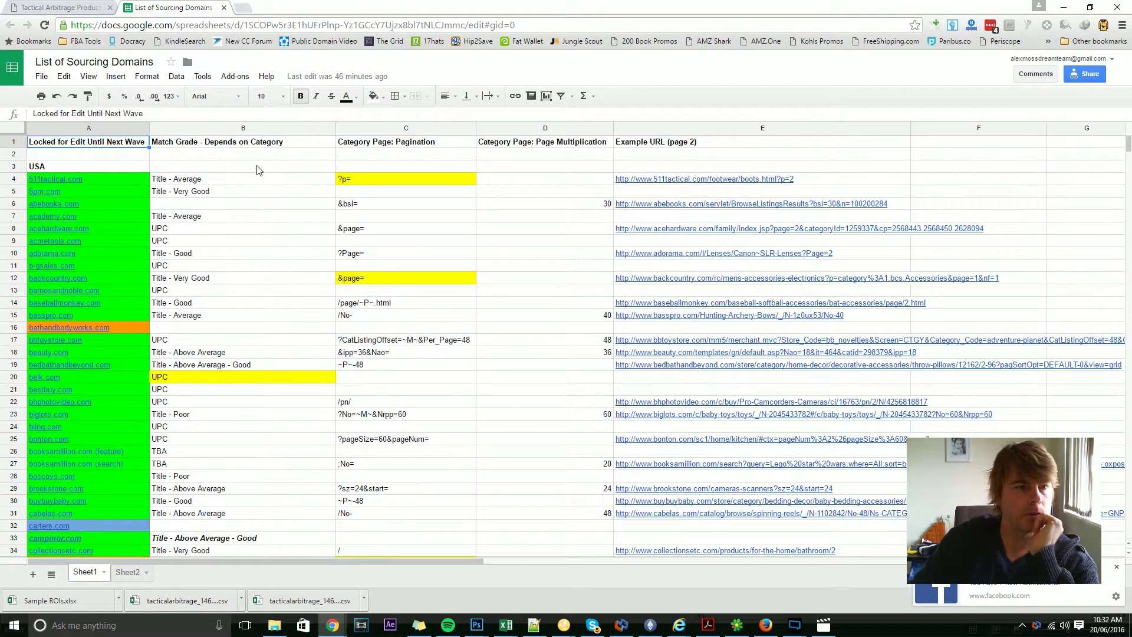
scroll(132, 177, "down", 4)
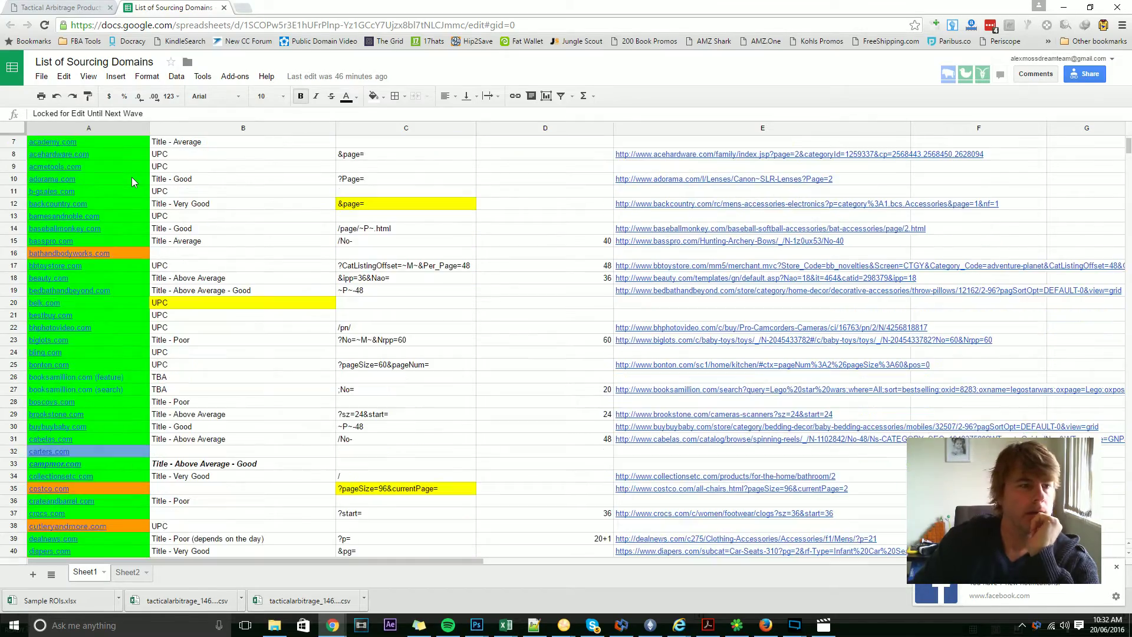
scroll(132, 177, "down", 11)
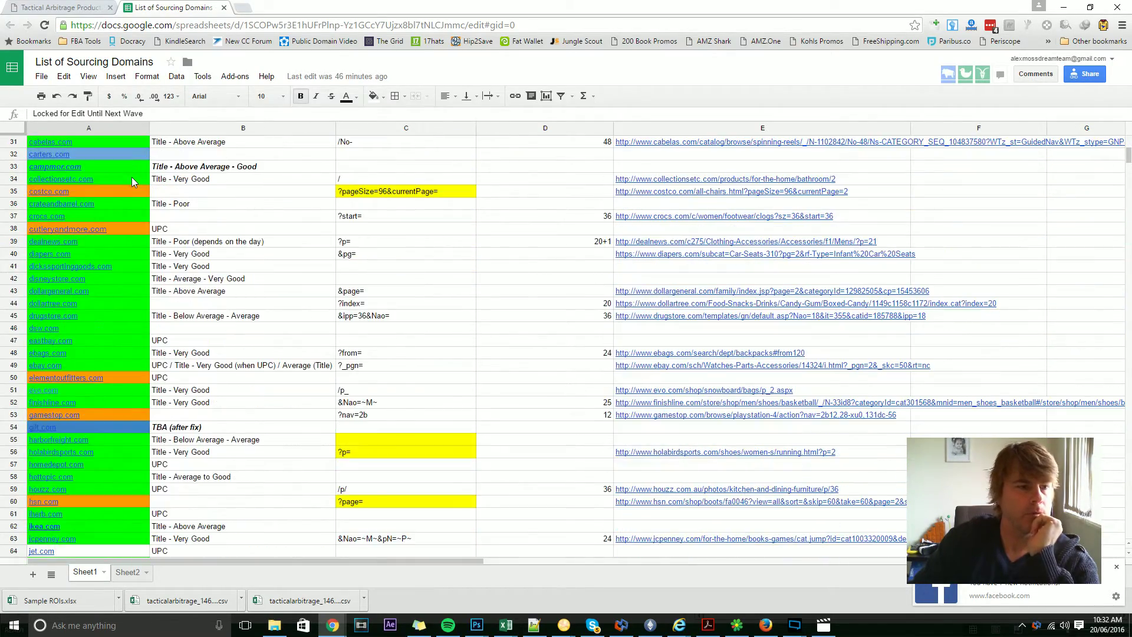
scroll(132, 177, "down", 2)
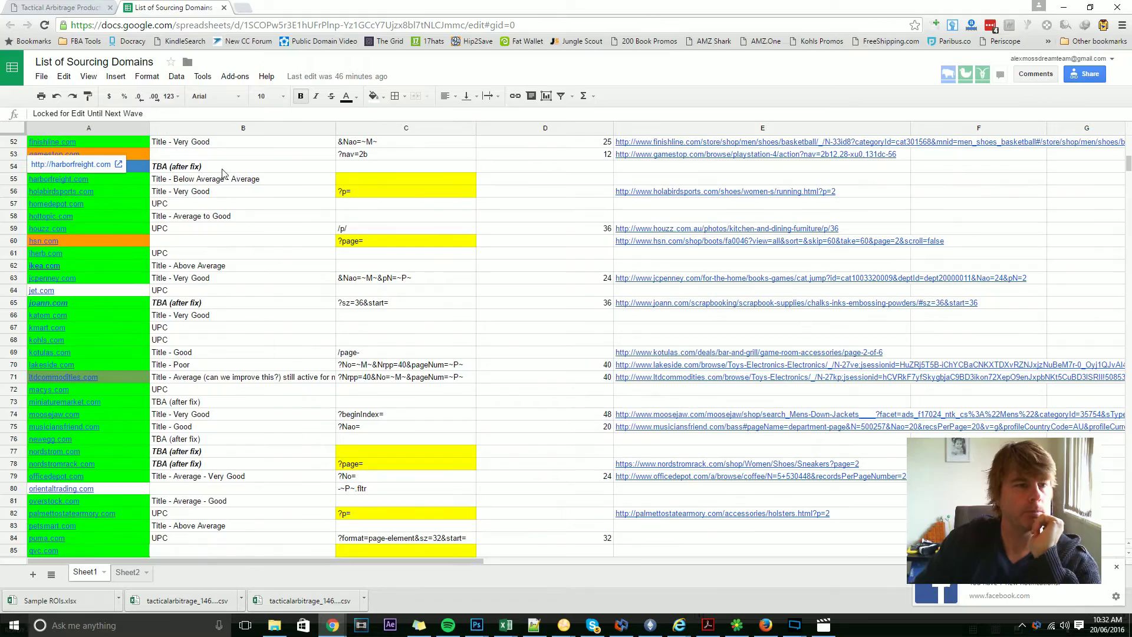
scroll(184, 206, "up", 6)
scroll(184, 207, "up", 6)
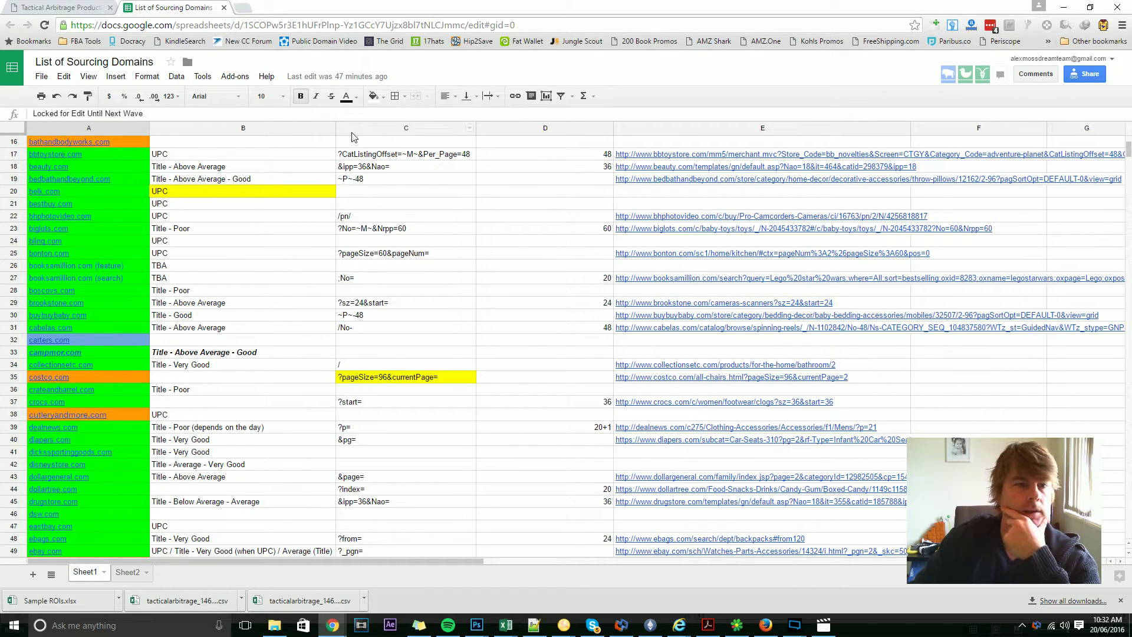
left_click(118, 128)
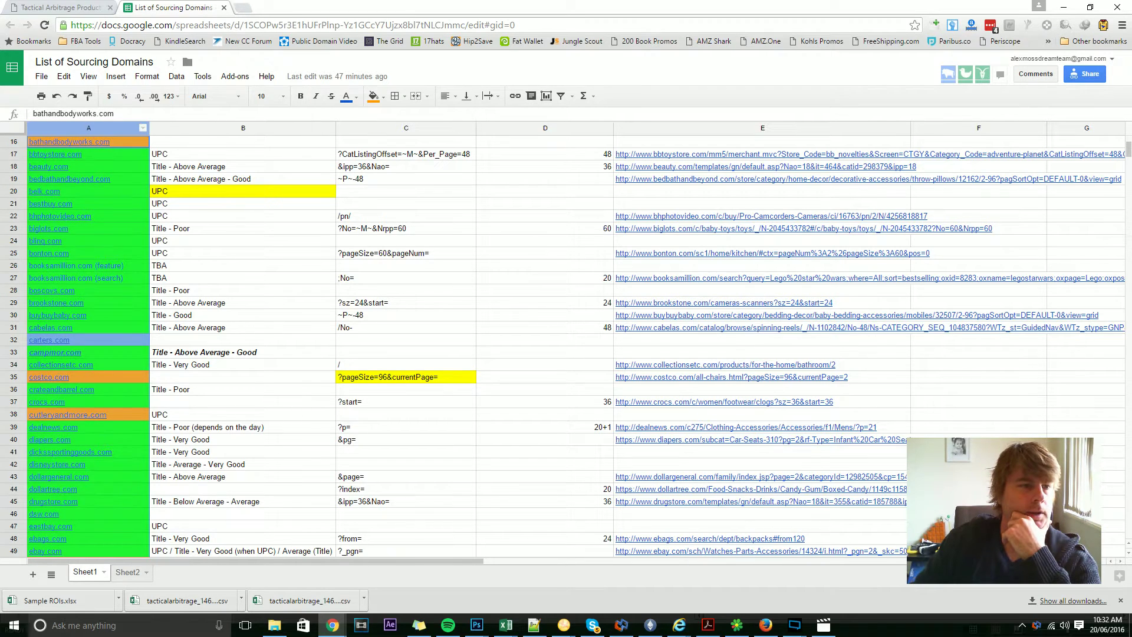
left_click(114, 201)
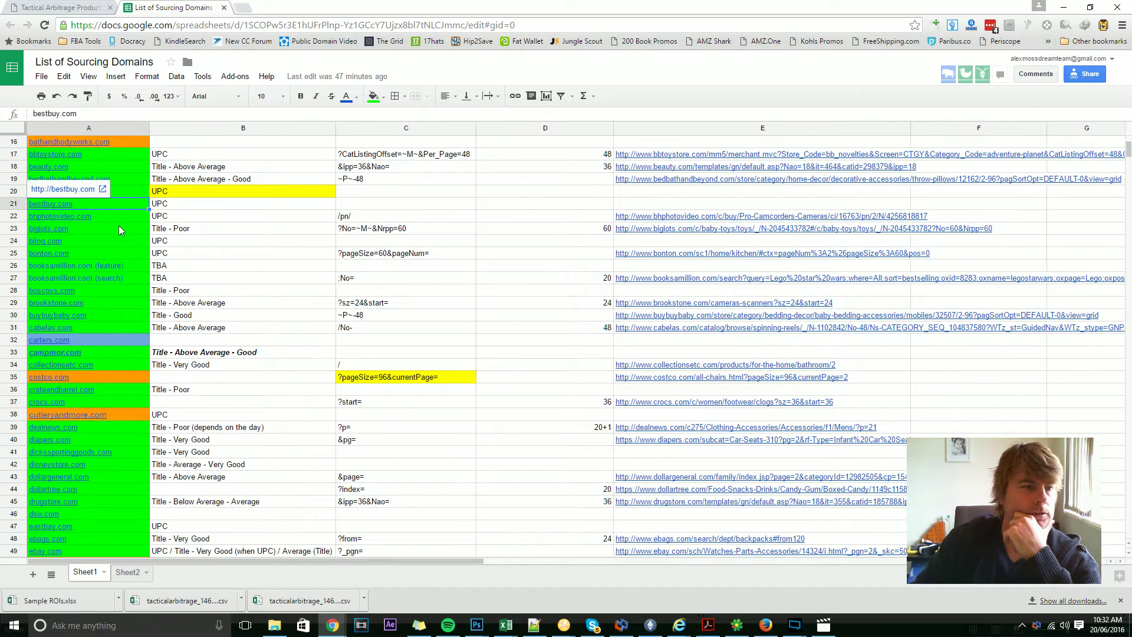
scroll(119, 225, "up", 5)
Step: Locate the USA and UK section headings in the sourcing domains sheet
left_click(99, 166)
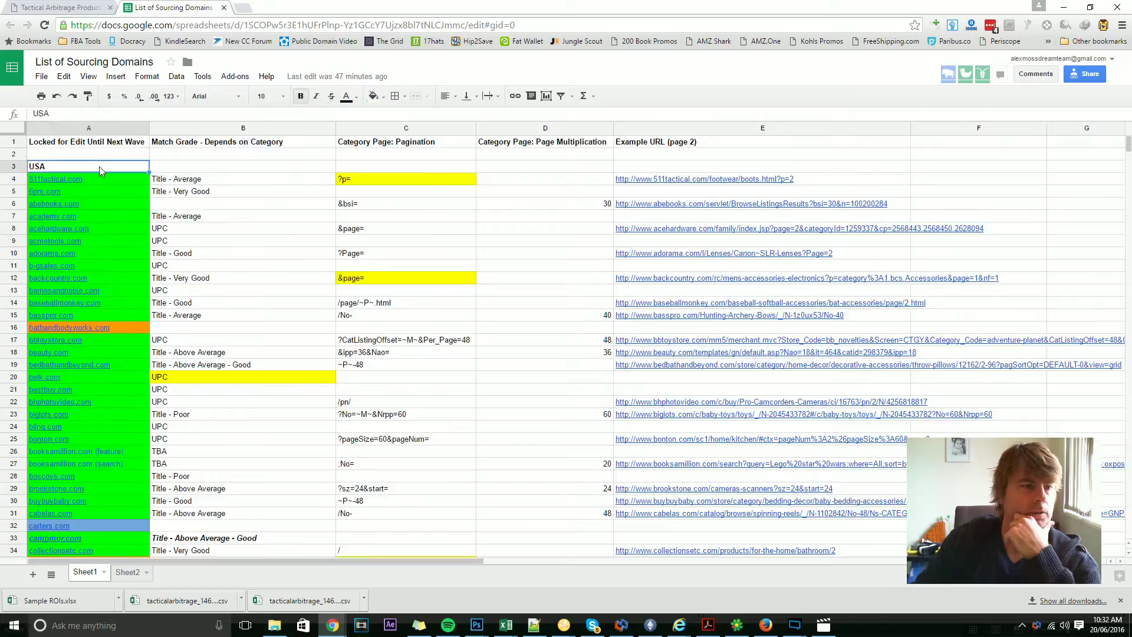
scroll(100, 171, "down", 20)
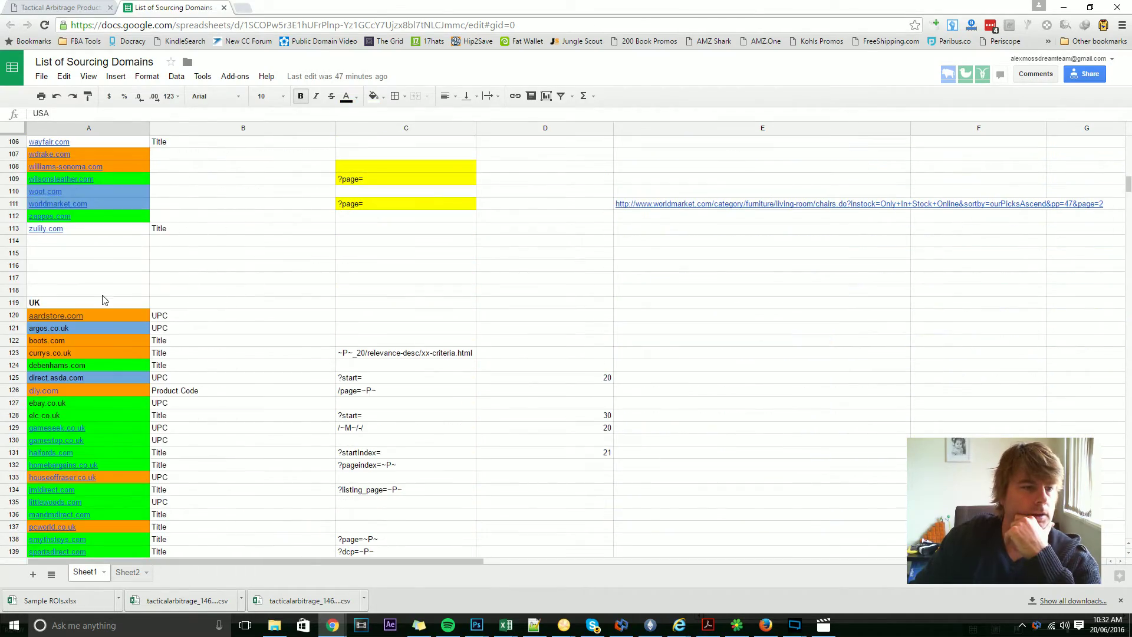
left_click(102, 300)
scroll(98, 278, "down", 7)
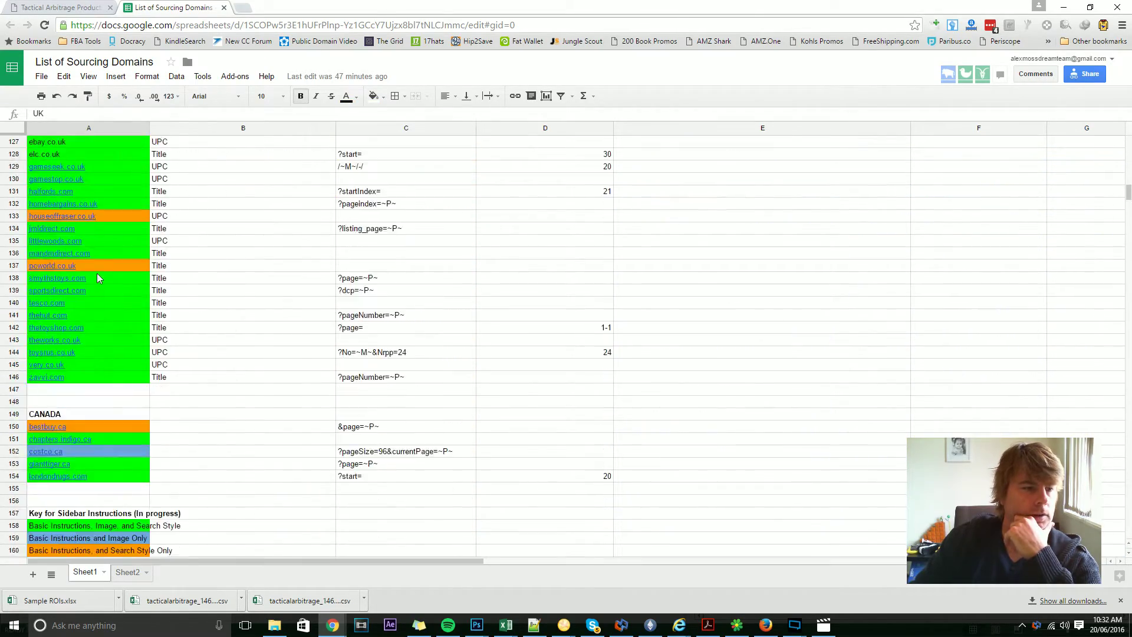
scroll(98, 278, "down", 7)
scroll(101, 289, "up", 4)
scroll(126, 304, "up", 13)
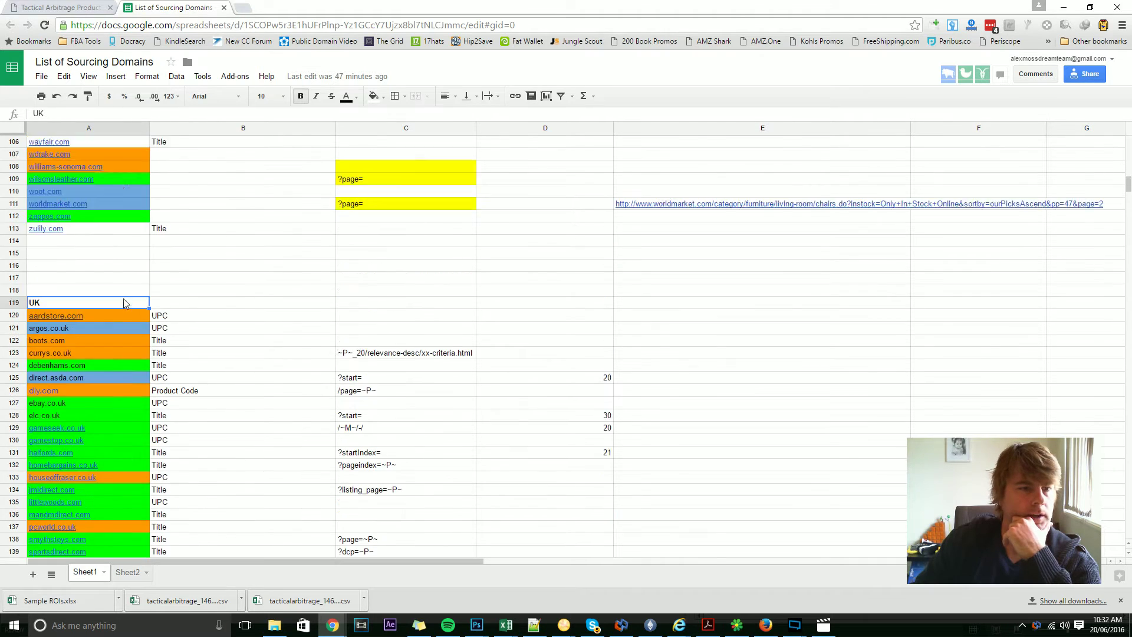
scroll(177, 389, "down", 6)
Step: Check match grades for littlewoods.com, houseoffraser.co.uk, ebay.co.uk, direct.asda.com and argos.co.uk
left_click(177, 394)
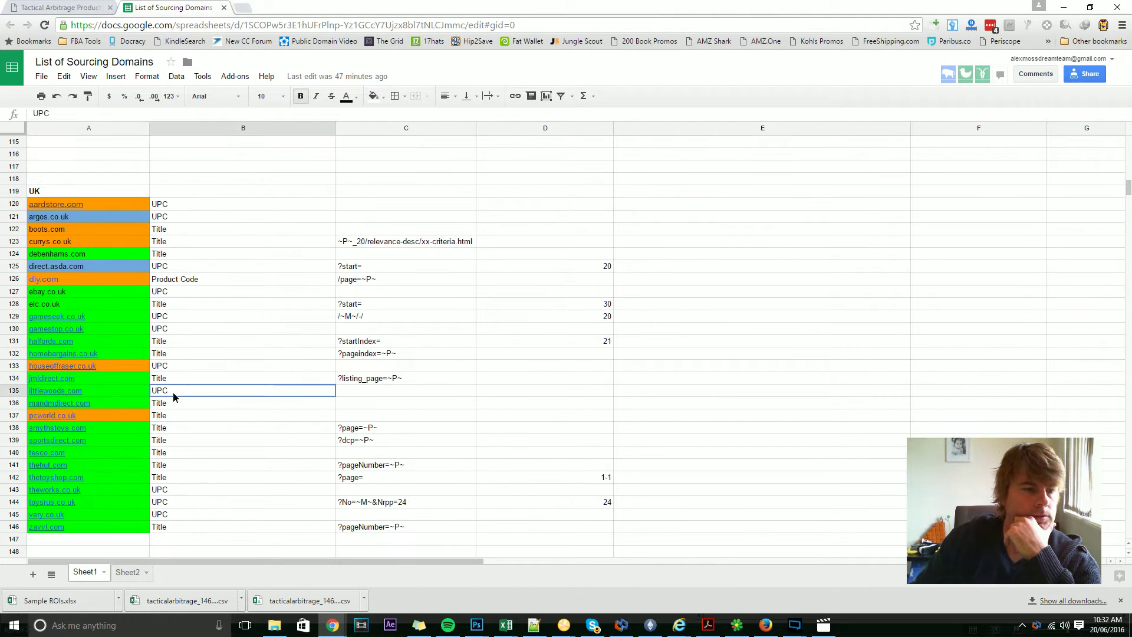
left_click(189, 367)
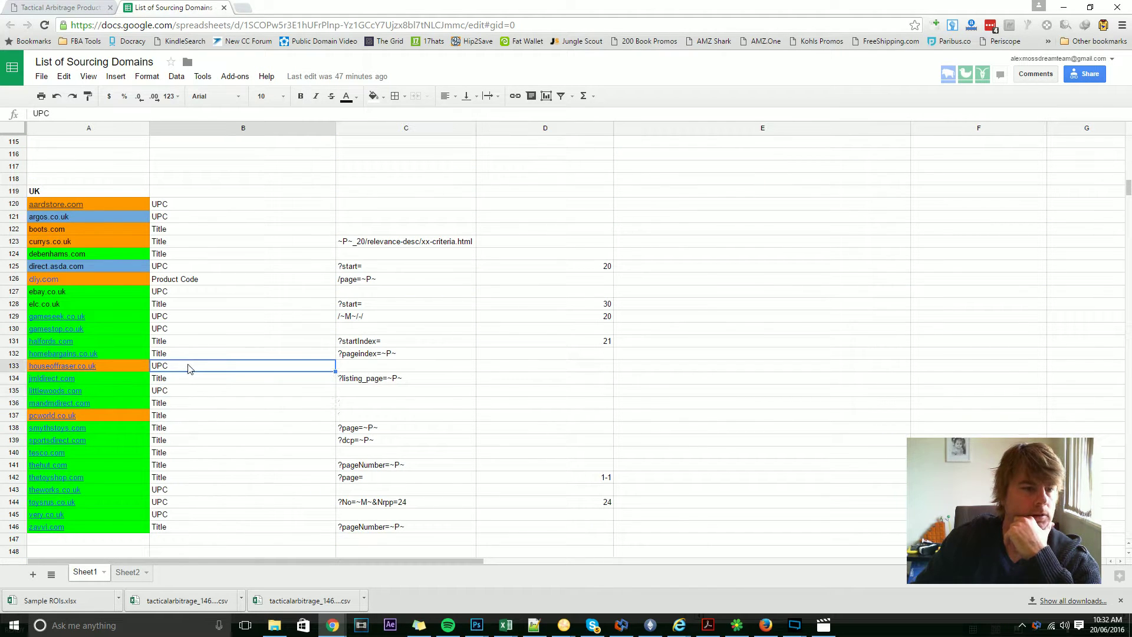
left_click(200, 292)
left_click(209, 268)
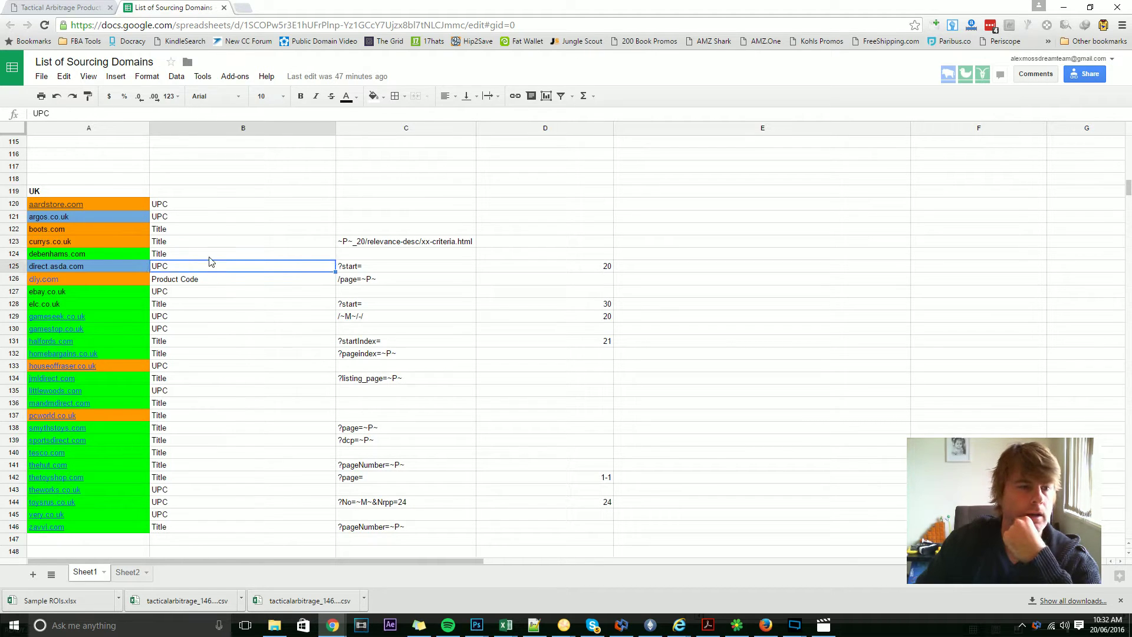
left_click(221, 217)
Step: Check match grades for diapers.com, dealnews.com and booksamillion.com, then return to Tactical Arbitrage
scroll(224, 247, "up", 9)
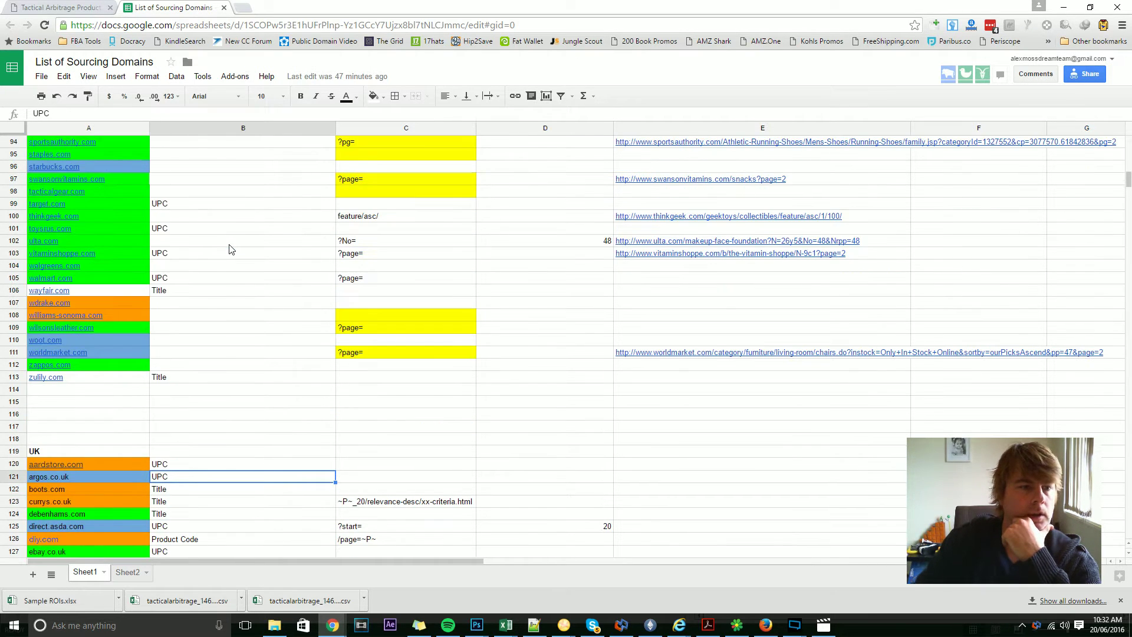
scroll(230, 236, "up", 16)
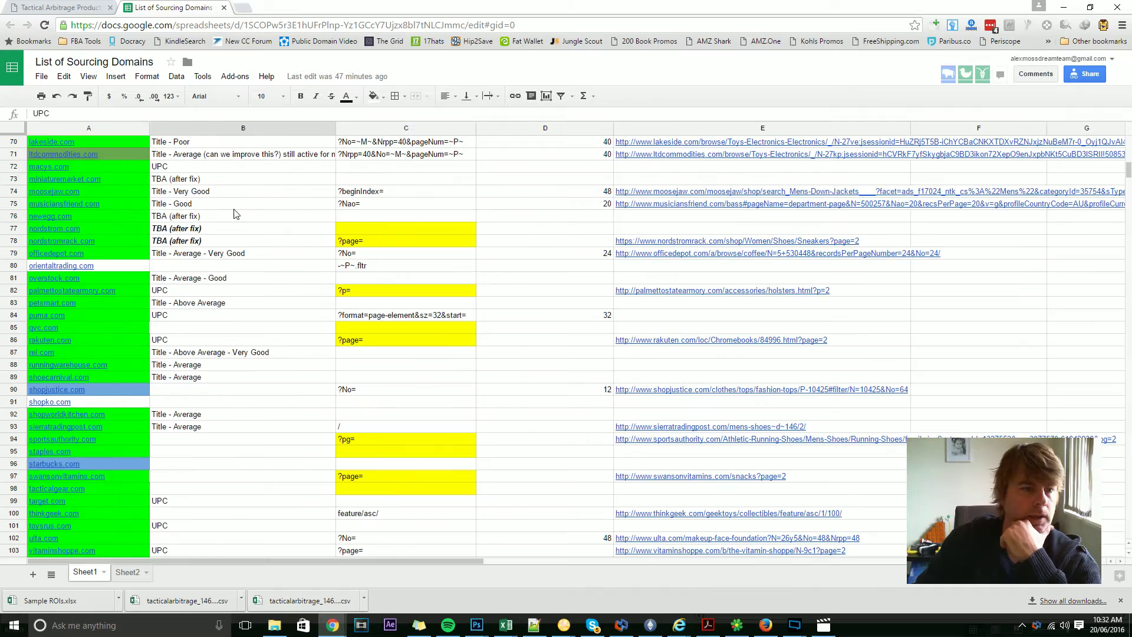
scroll(232, 227, "up", 4)
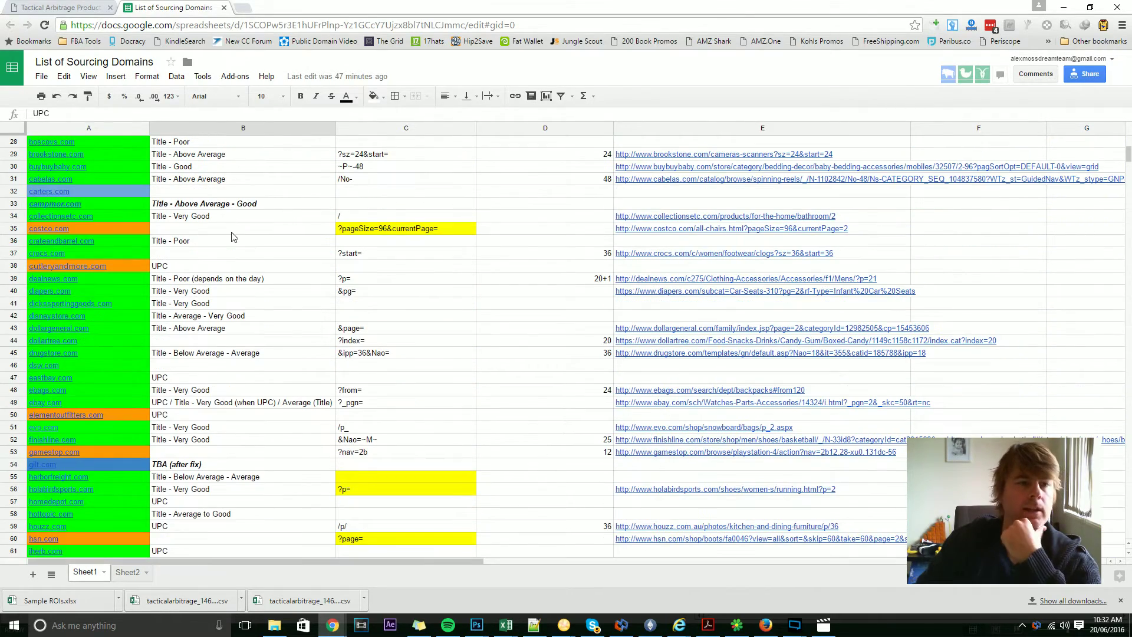
left_click(223, 293)
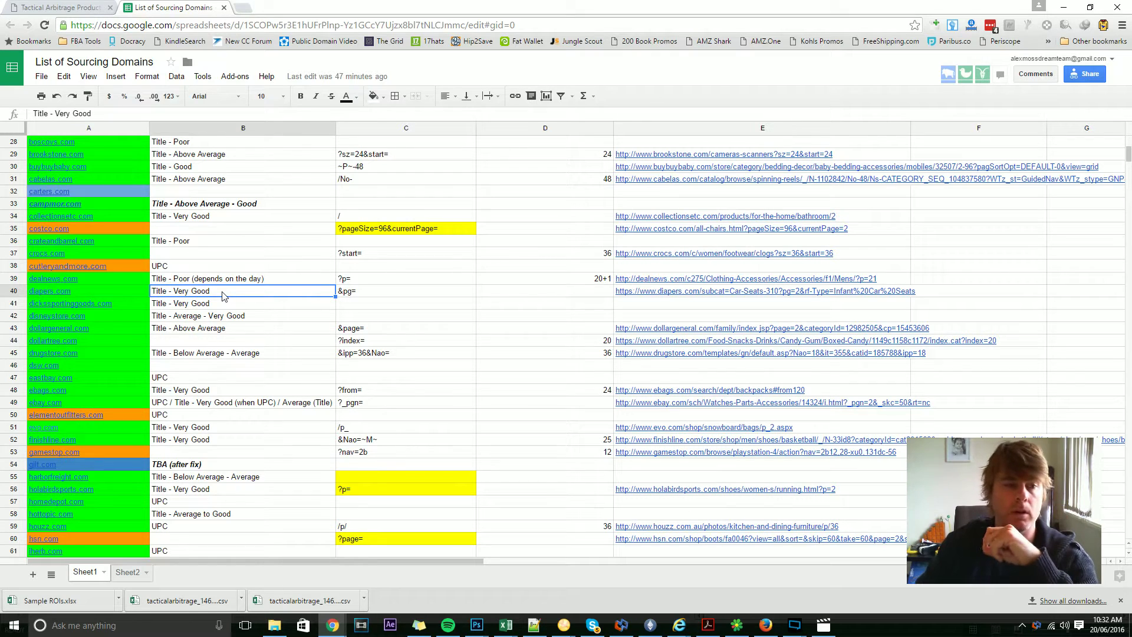
left_click(287, 280)
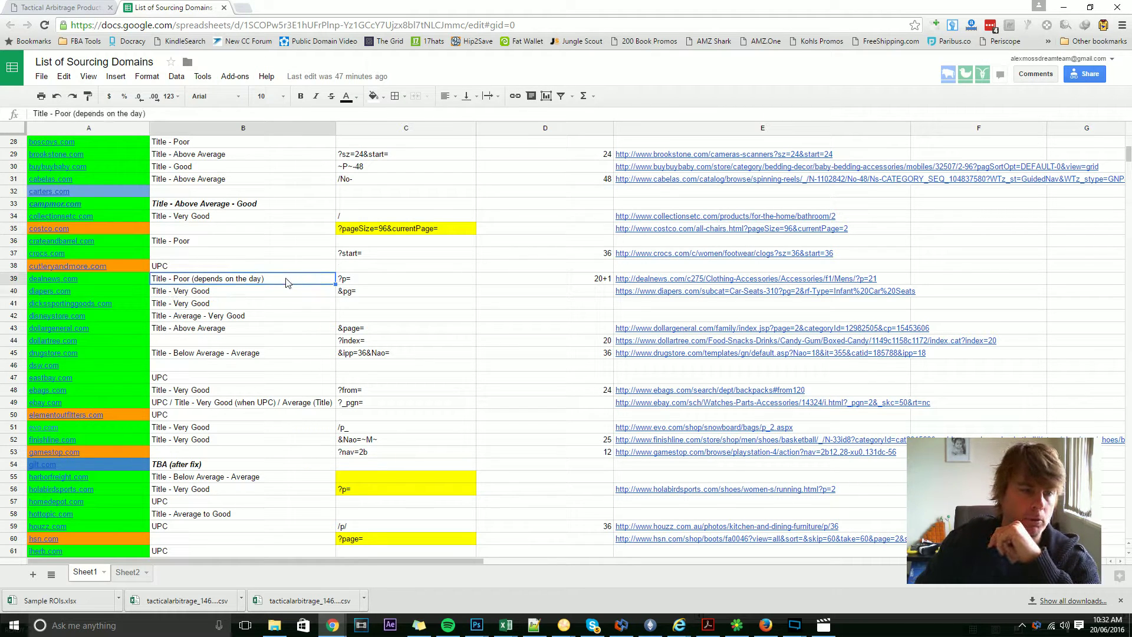
scroll(288, 274, "up", 3)
left_click(259, 242)
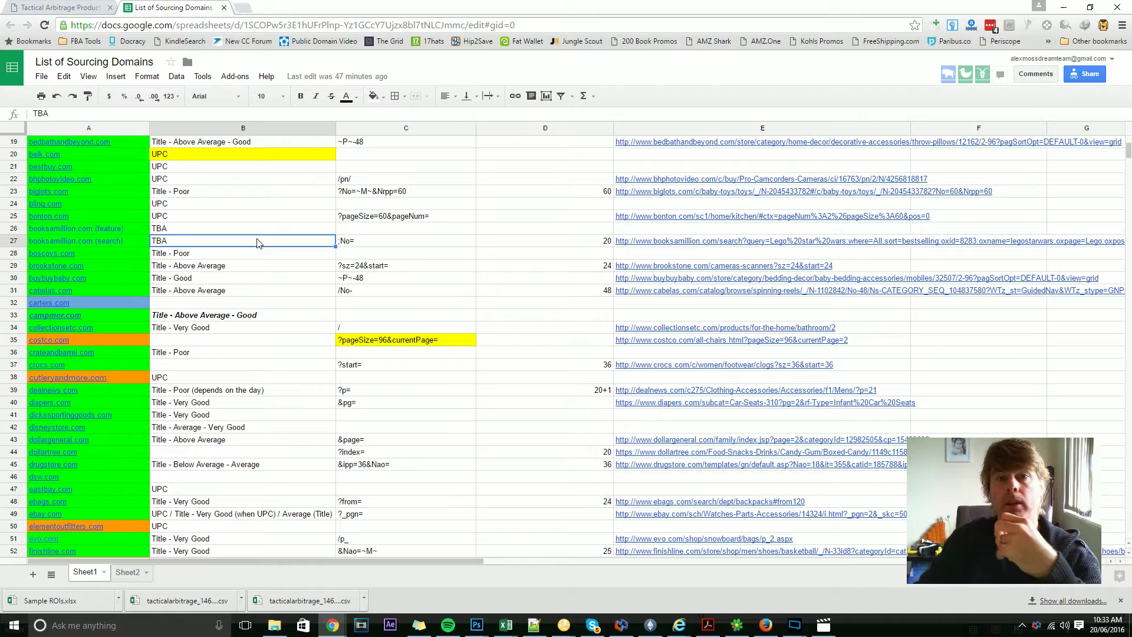
left_click(67, 11)
Step: Open the website list, then confirm in the sourcing sheet that homedepot.com uses UPC search
left_click(172, 145)
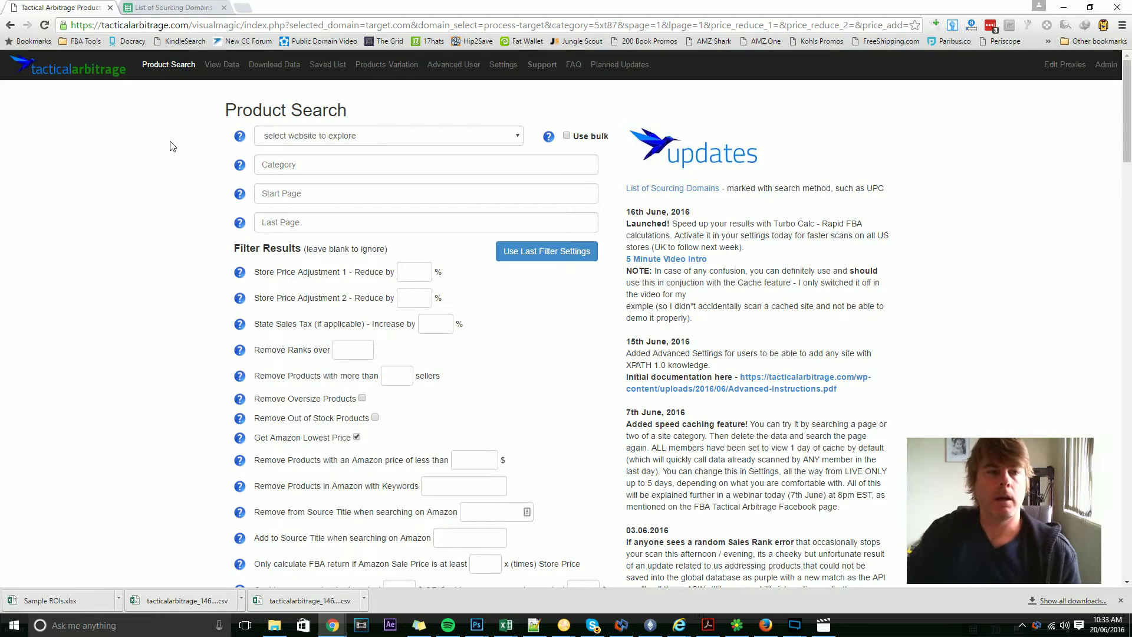
left_click(337, 138)
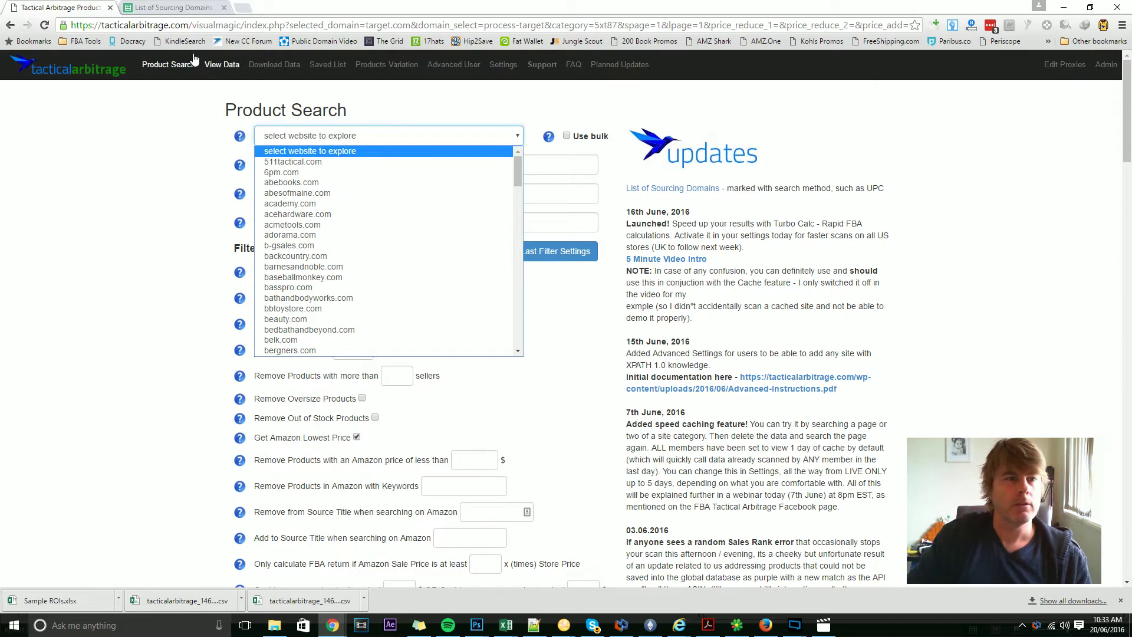
left_click(181, 11)
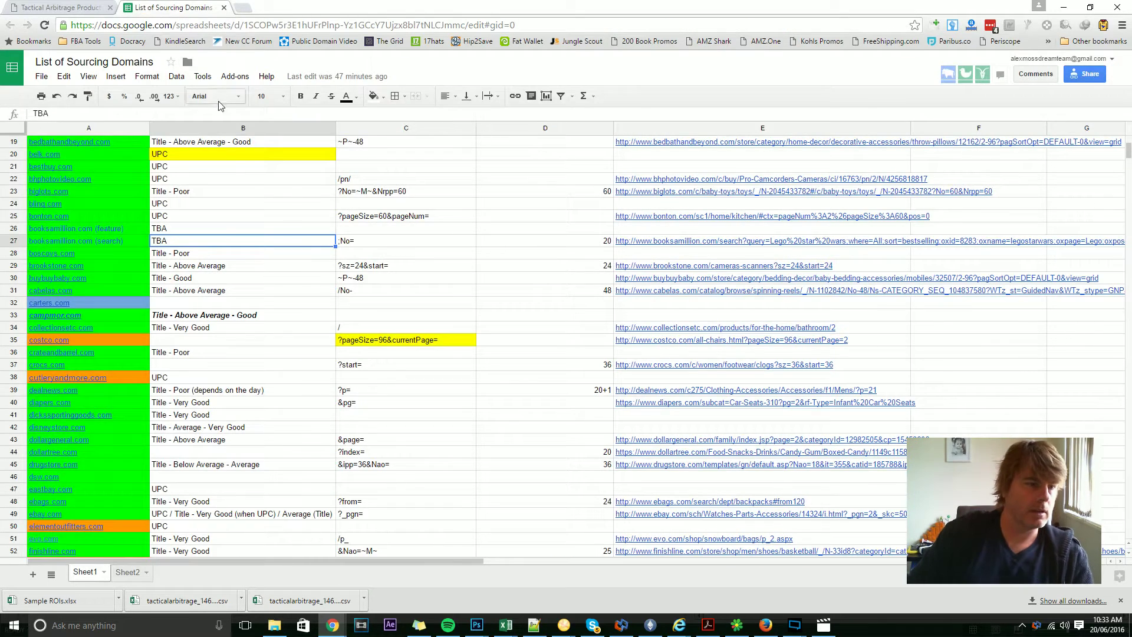
scroll(288, 197, "down", 1)
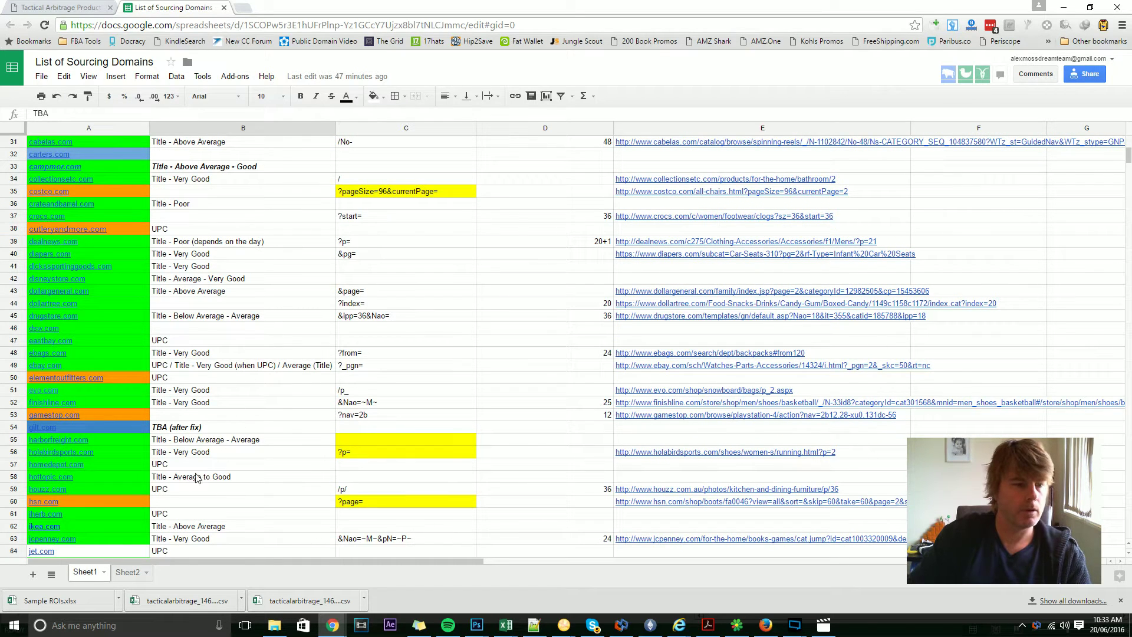
left_click(187, 464)
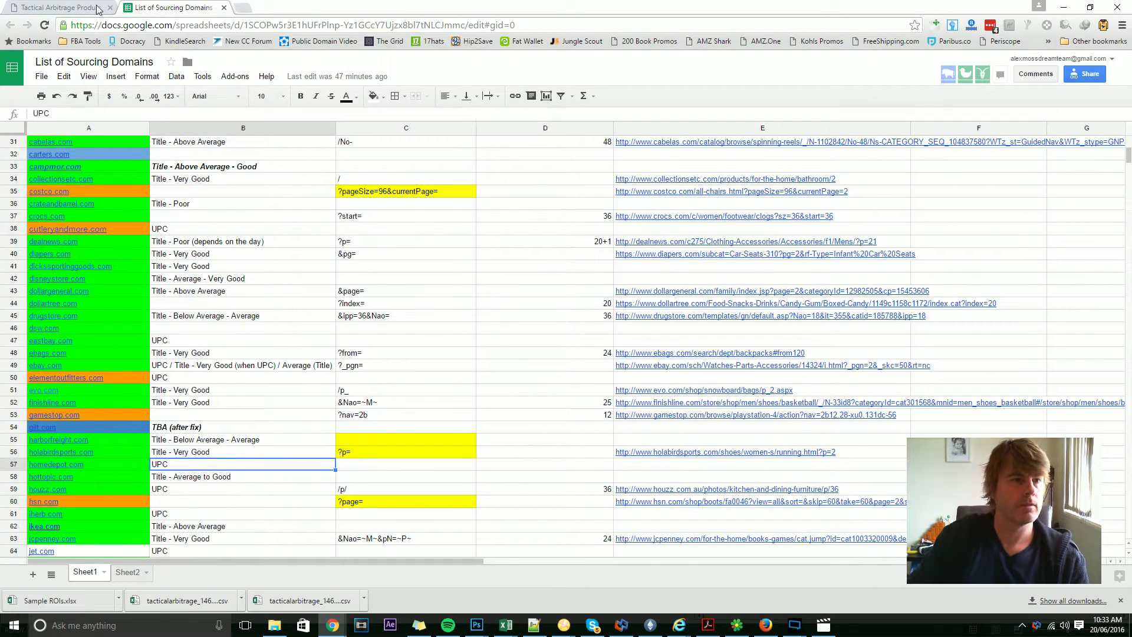
left_click(50, 8)
Step: Select homedepot.com as the Product Search website
left_click(298, 137)
scroll(340, 214, "down", 5)
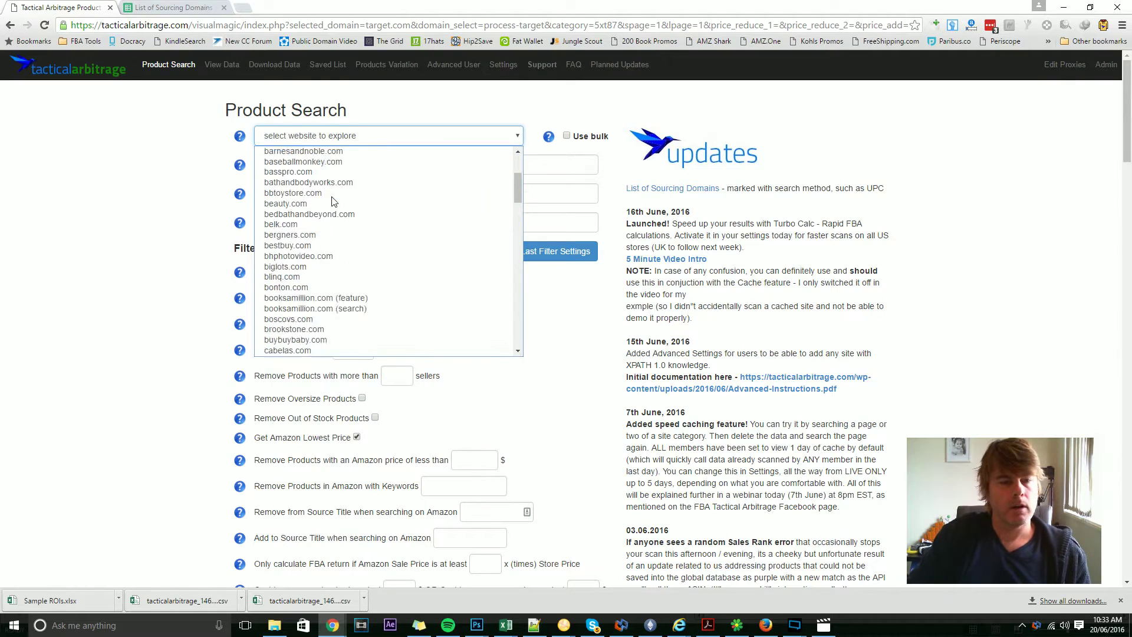
scroll(342, 217, "down", 10)
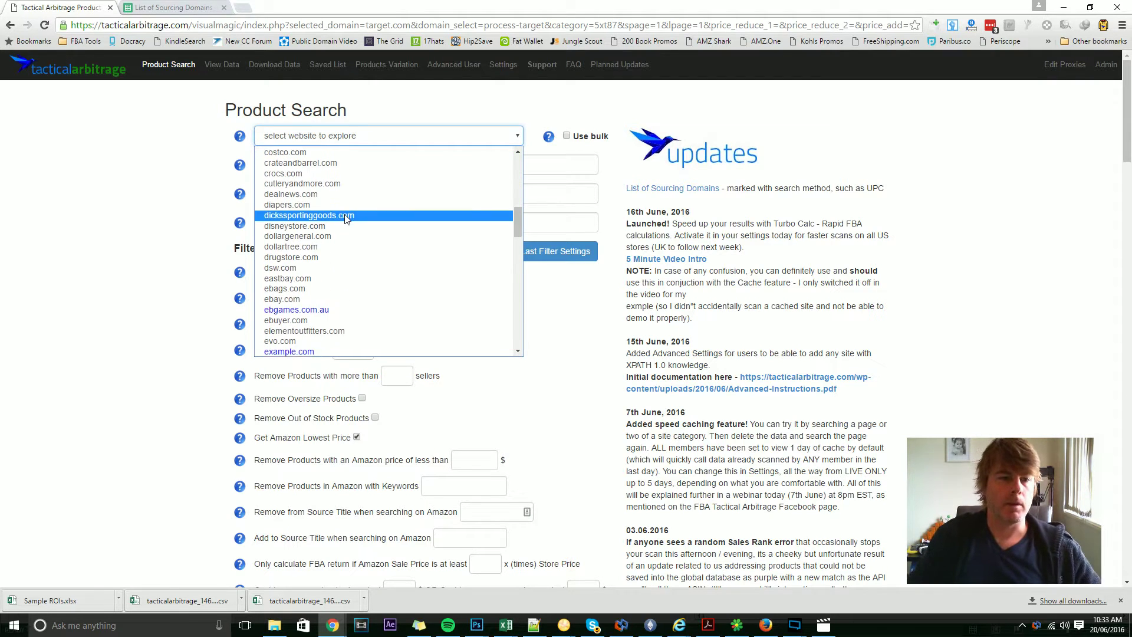
left_click(342, 202)
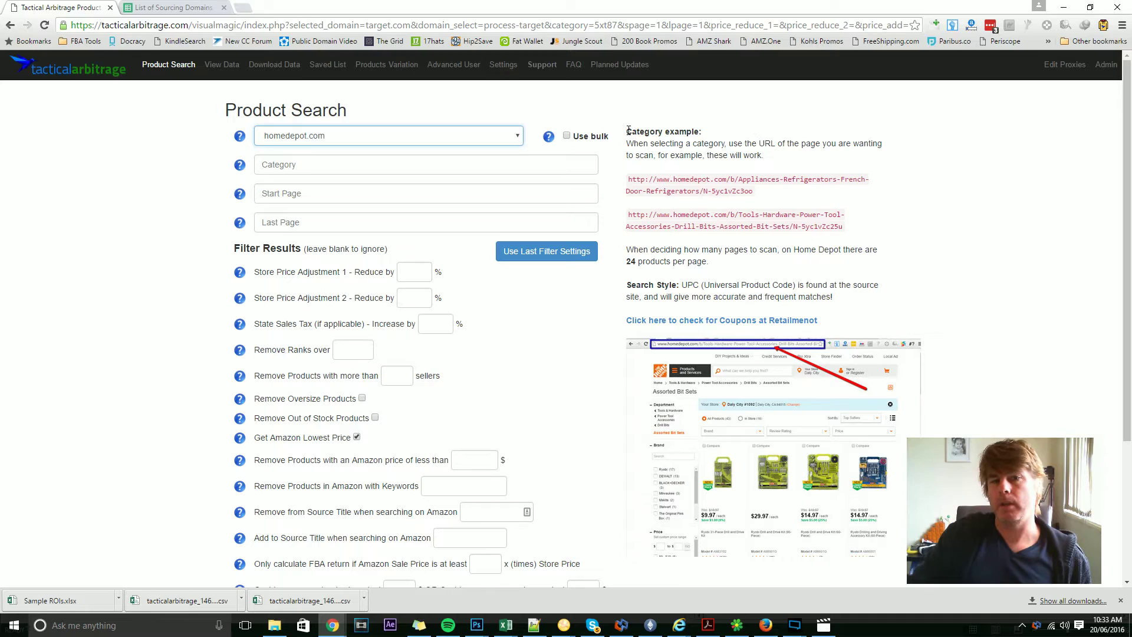
Step: Read the Category and Search Style notes, then insert the French Door Refrigerators example URL
left_click_drag(627, 132, 701, 132)
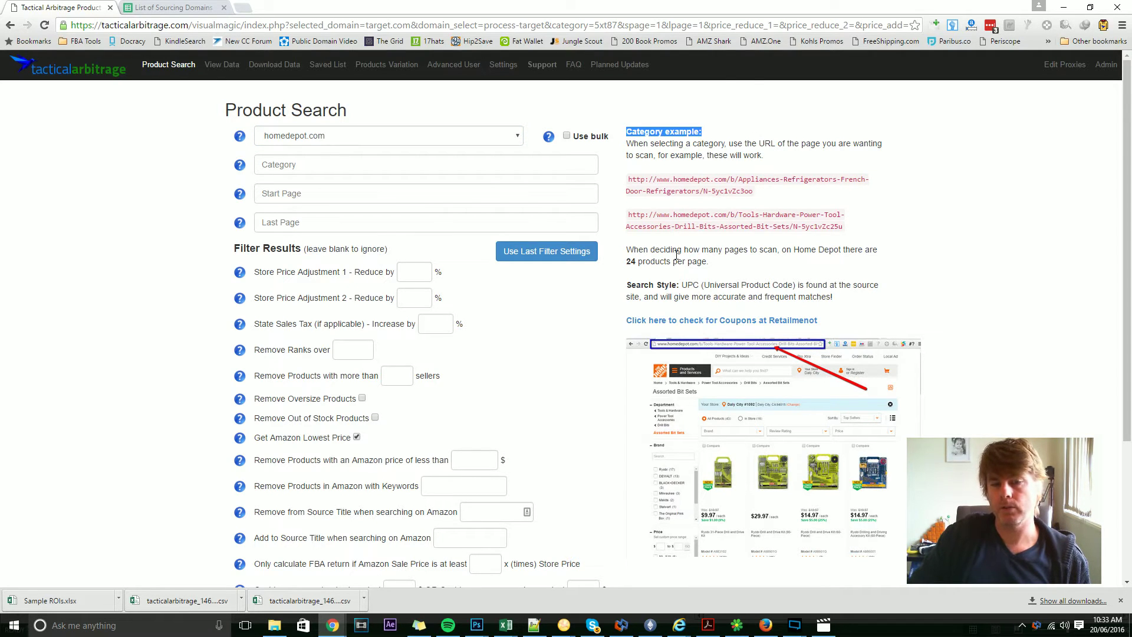
left_click_drag(628, 284, 789, 285)
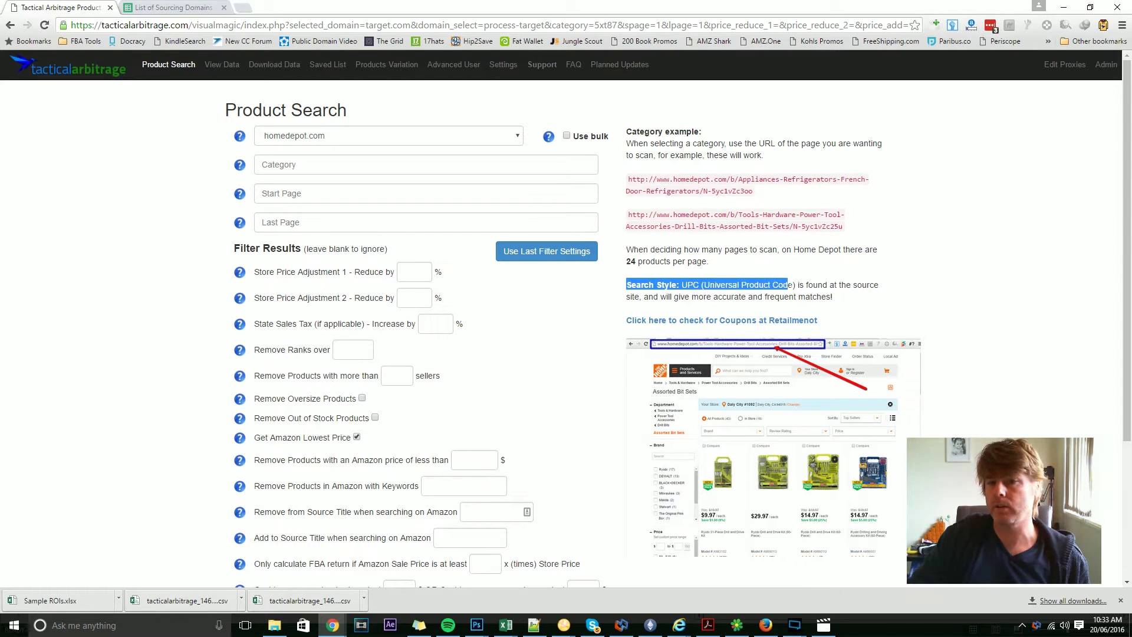
double_click(760, 284)
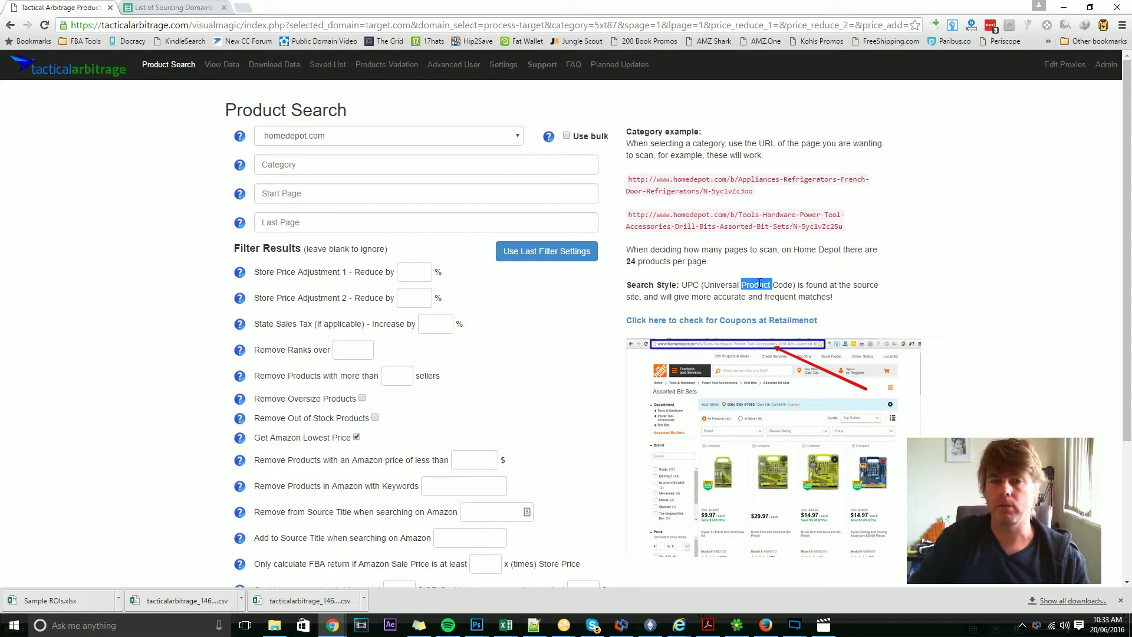
left_click(731, 293)
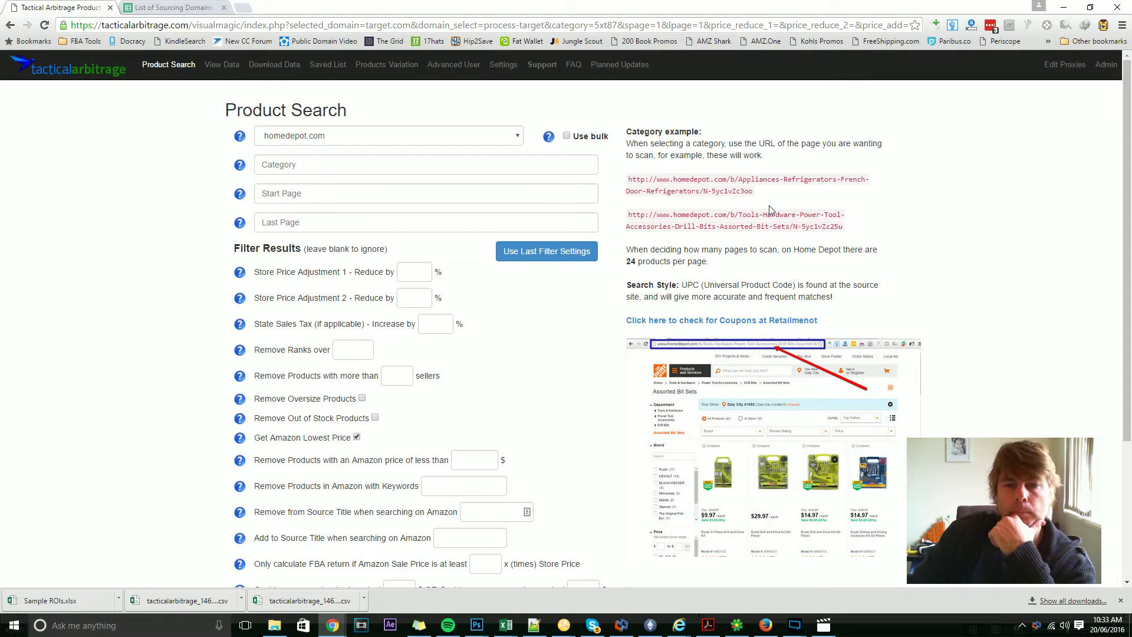
left_click(741, 183)
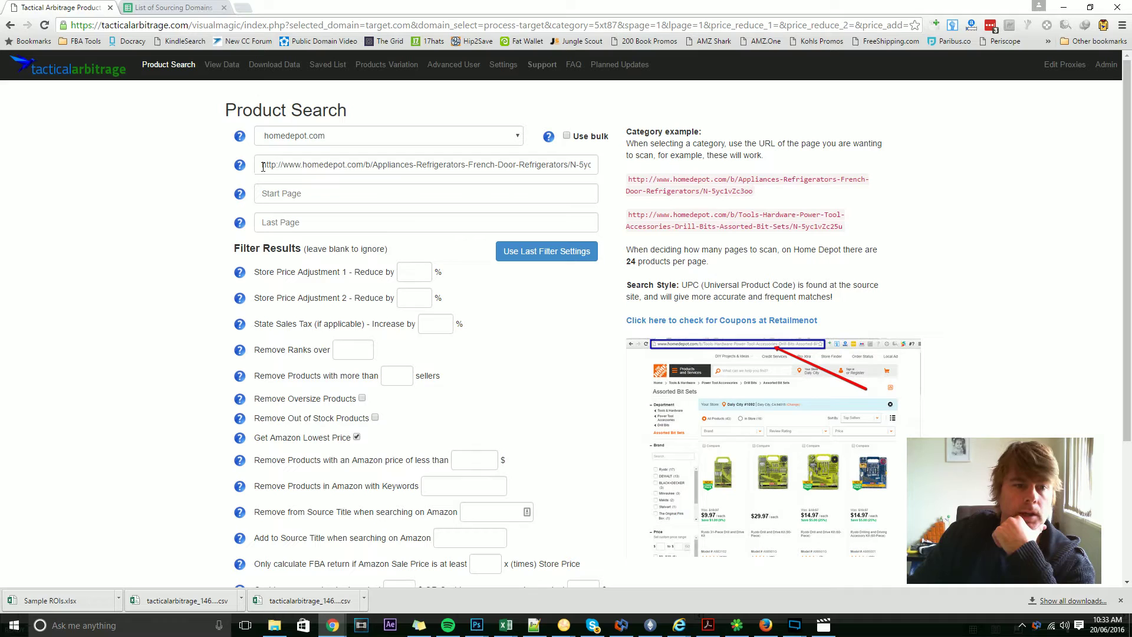
left_click_drag(263, 166, 592, 166)
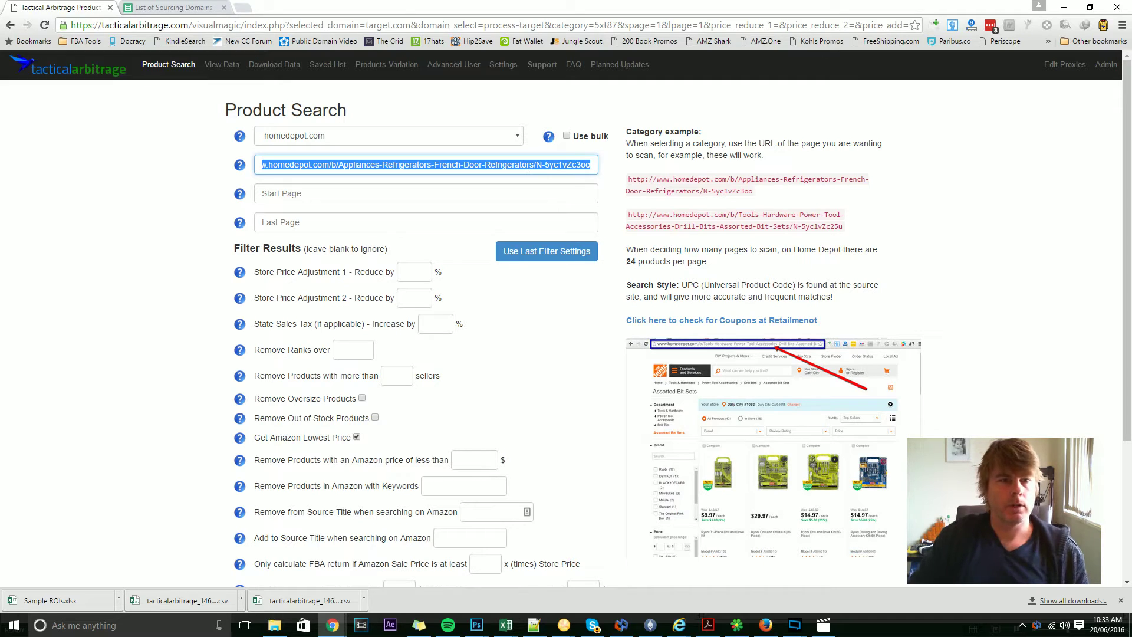
Step: Load the copied category URL in a new tab showing 127 refrigerators, then visit Home Depot's homepage
key("ctrl+c")
left_click(243, 7)
key("ctrl+v")
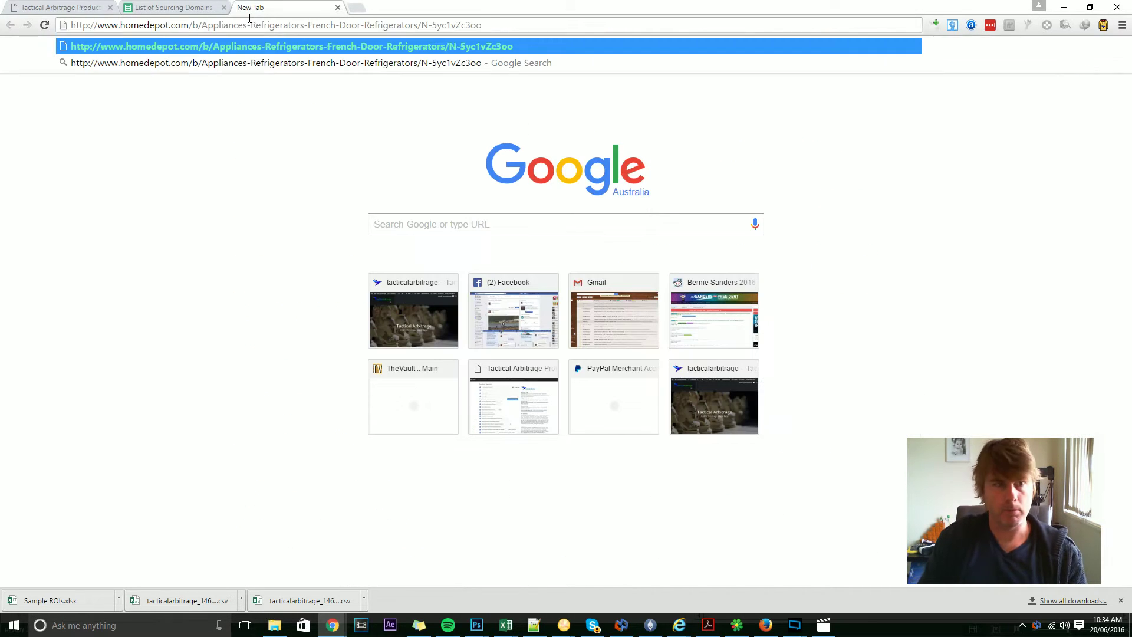
key("Return")
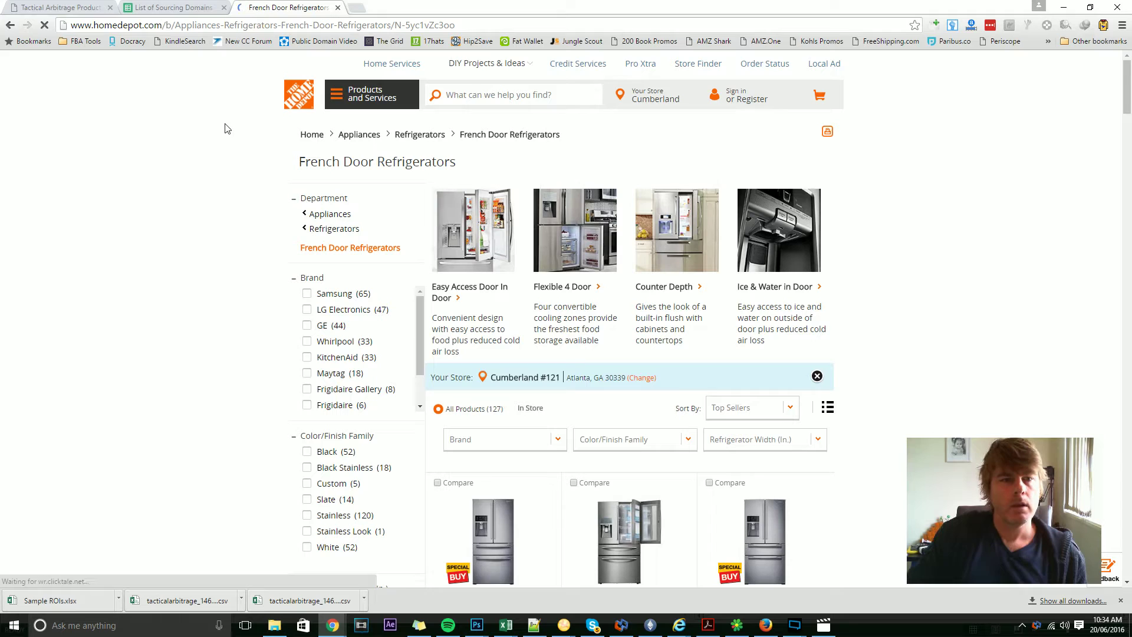
left_click(317, 137)
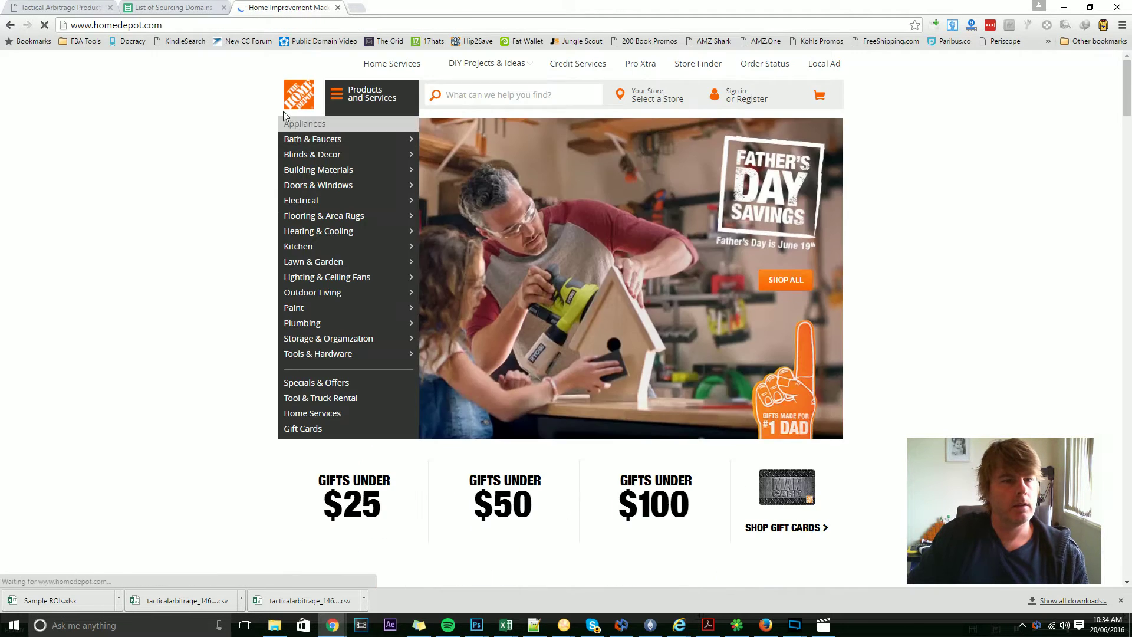
Step: Browse the department menu to Tools & Hardware, open Hand Tools, and scroll its subcategories
mouse_move(306, 134)
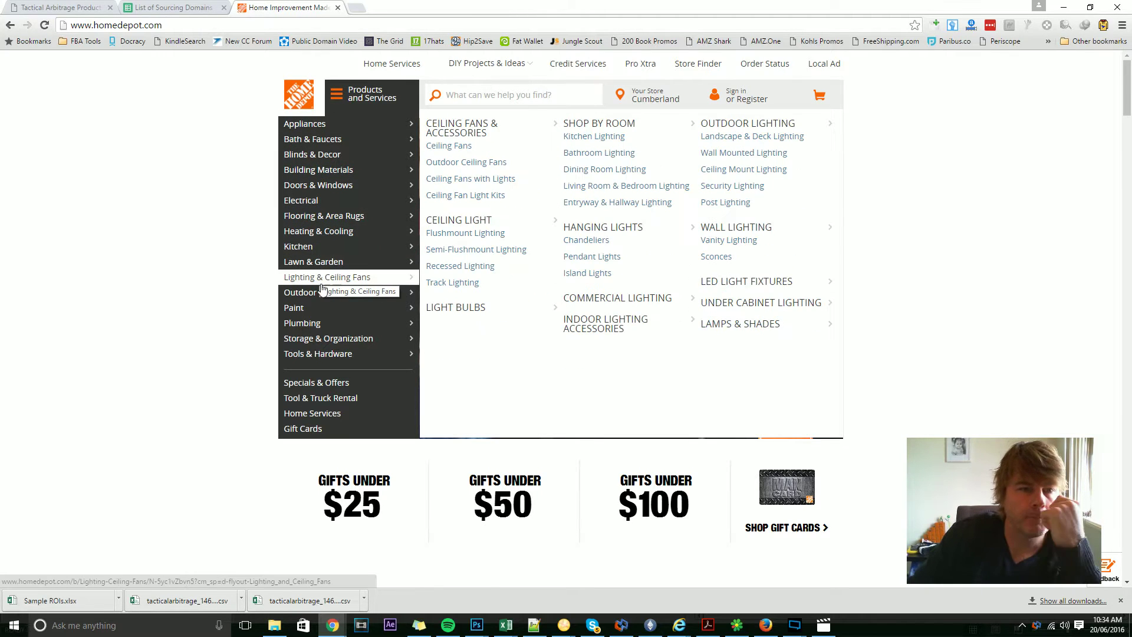
mouse_move(322, 293)
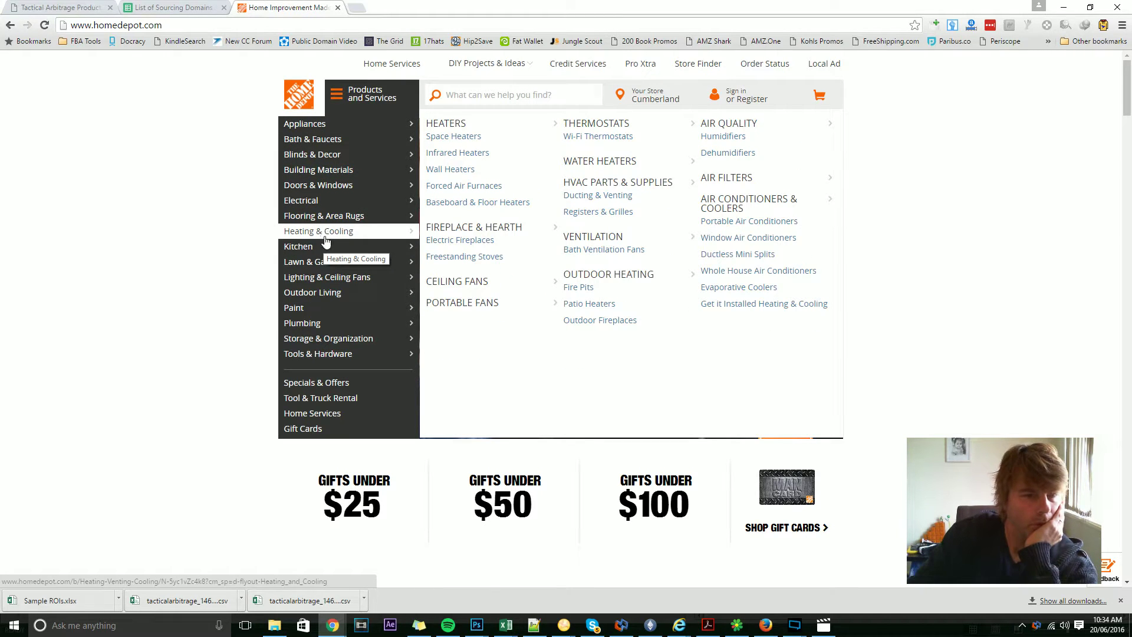
mouse_move(331, 356)
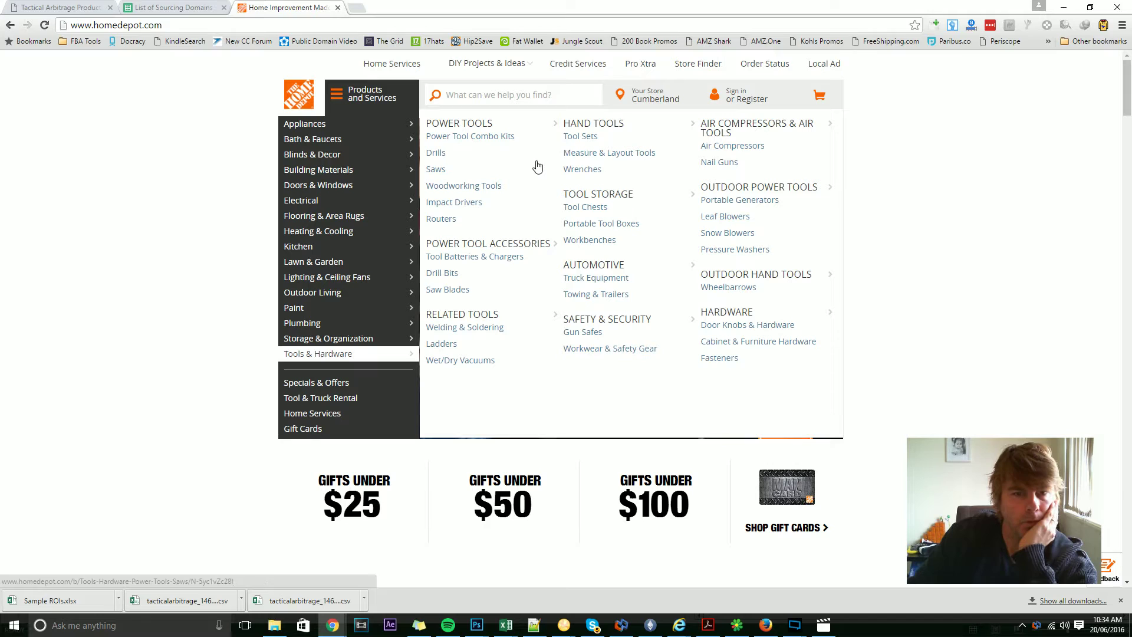
left_click(575, 124)
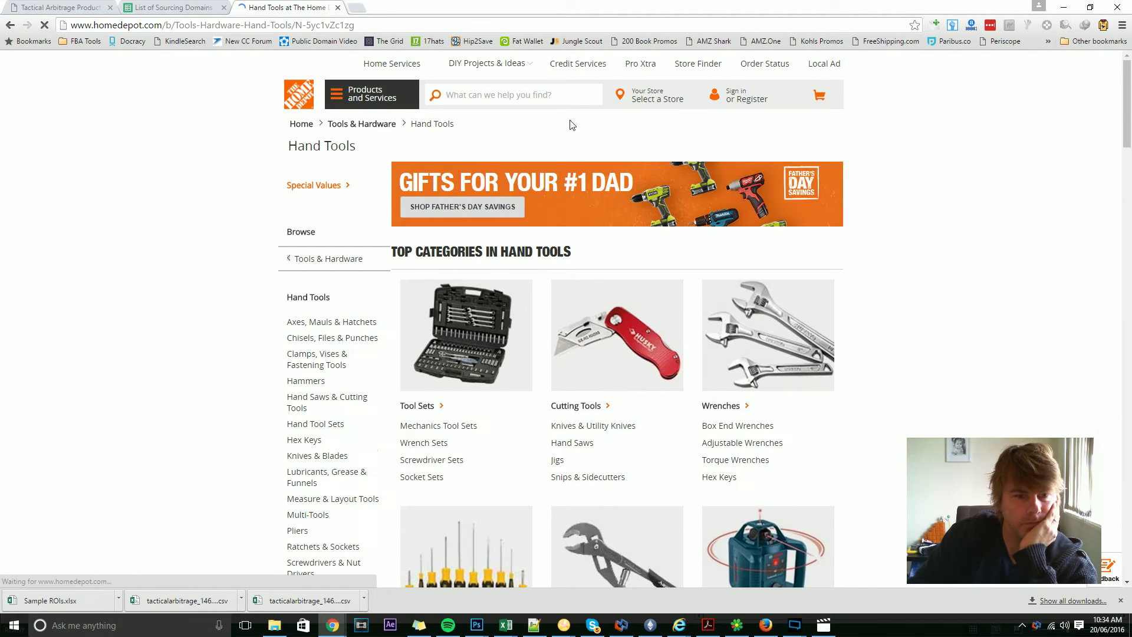
scroll(299, 173, "down", 3)
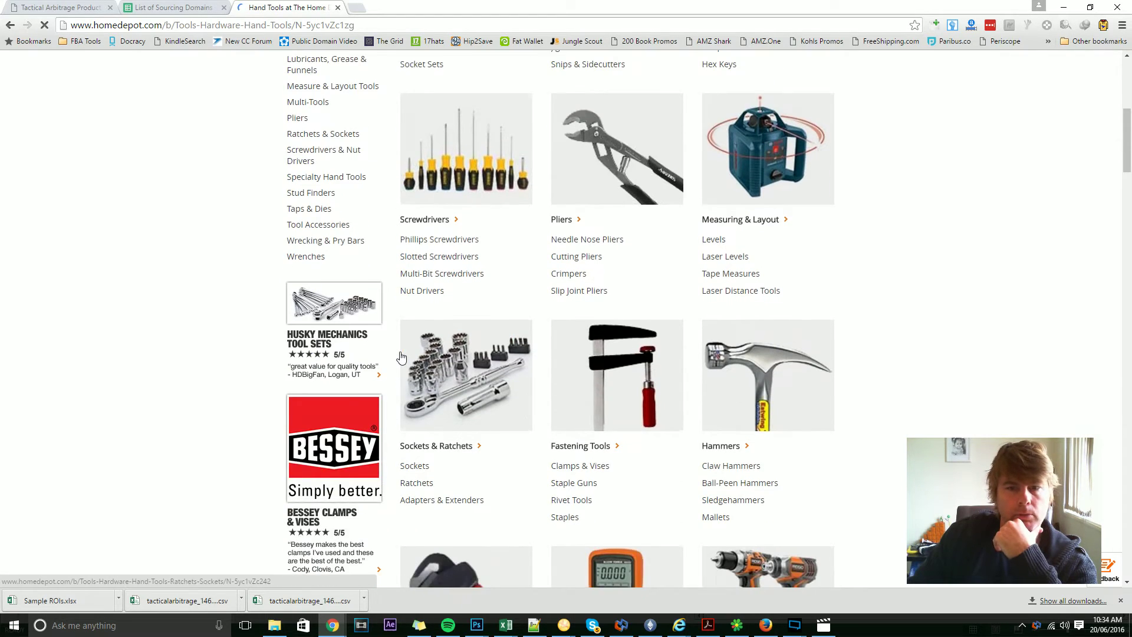
scroll(400, 357, "down", 4)
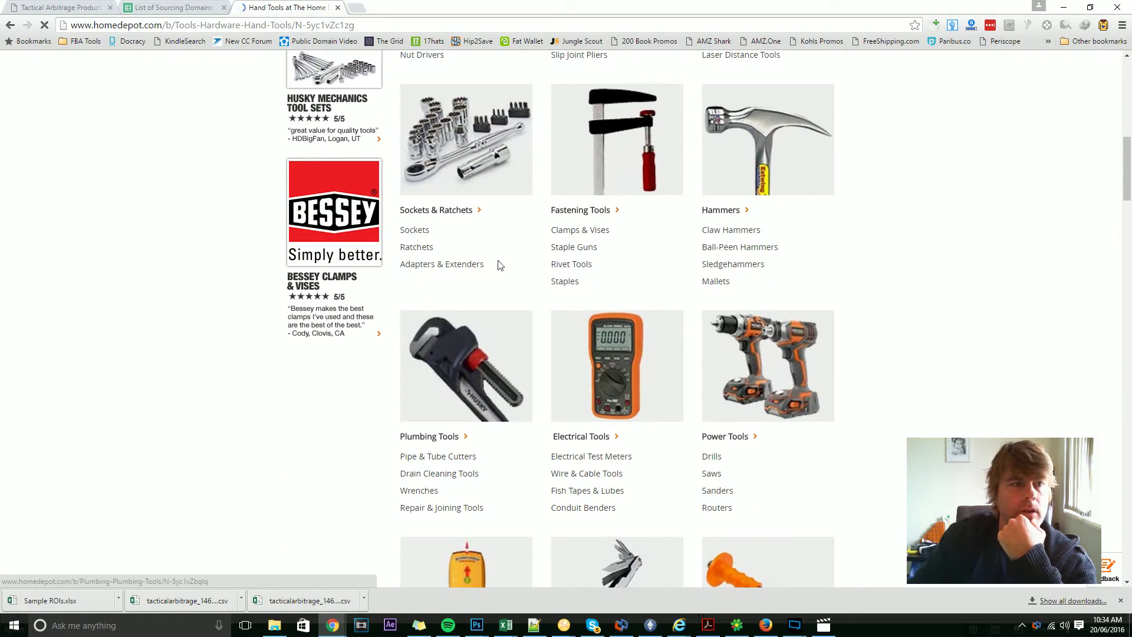
Step: Reopen the Category URL from Product Search in a new tab to load French Door Refrigerators
left_click(89, 7)
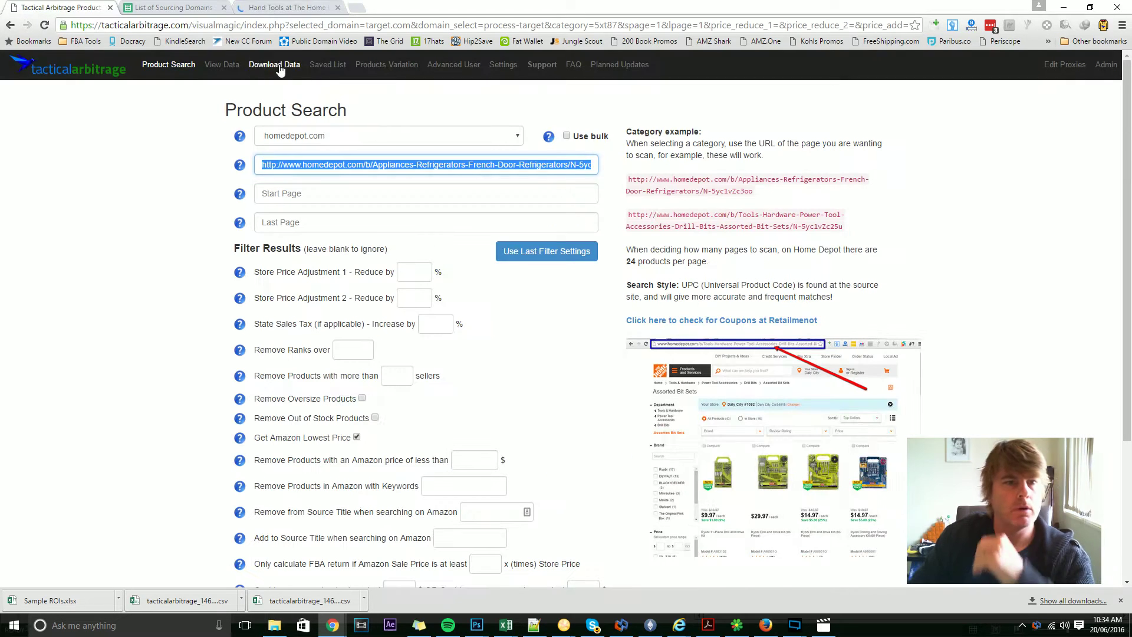
triple_click(390, 158)
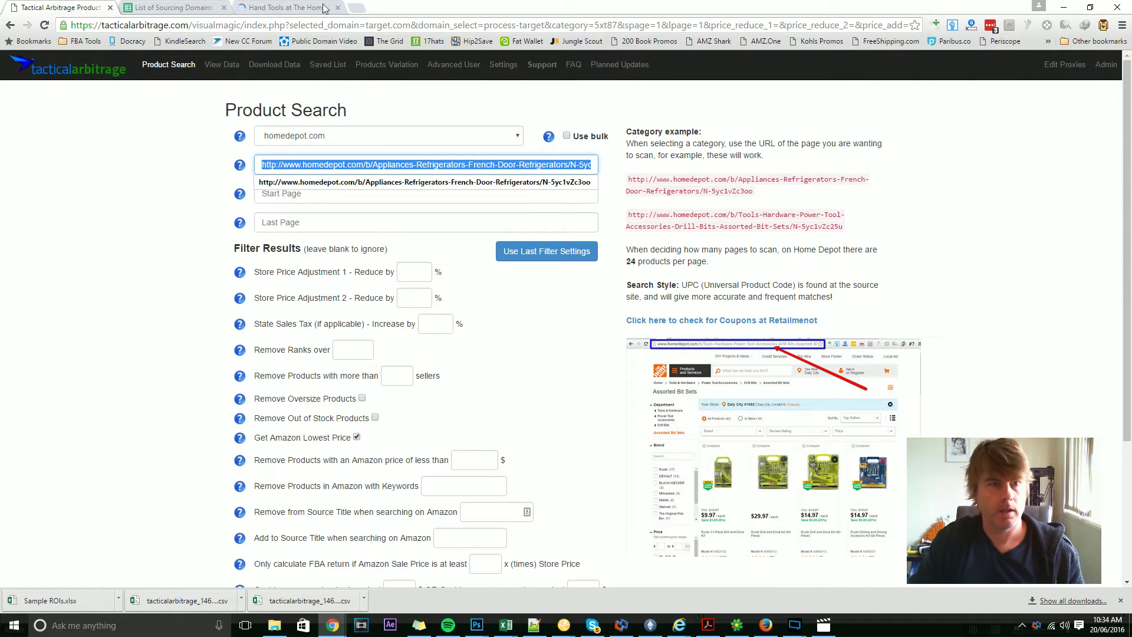
left_click(356, 8)
key("ctrl+v")
key("Return")
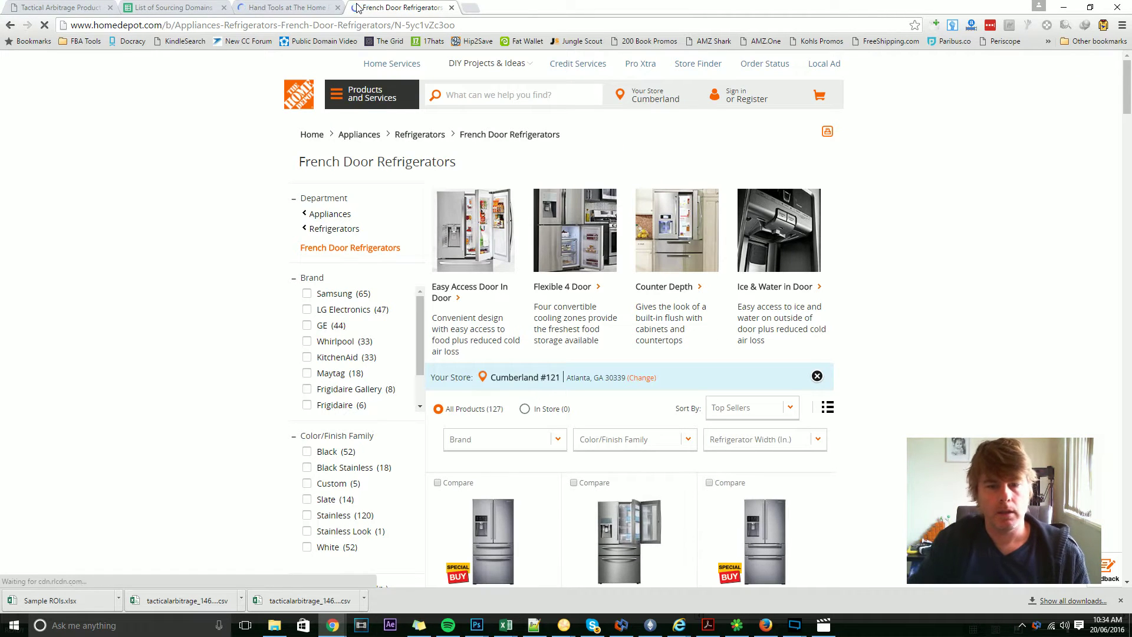
Step: Scroll the refrigerator listing, dismiss the feedback survey, and return to the Hand Tools tab
scroll(701, 236, "down", 8)
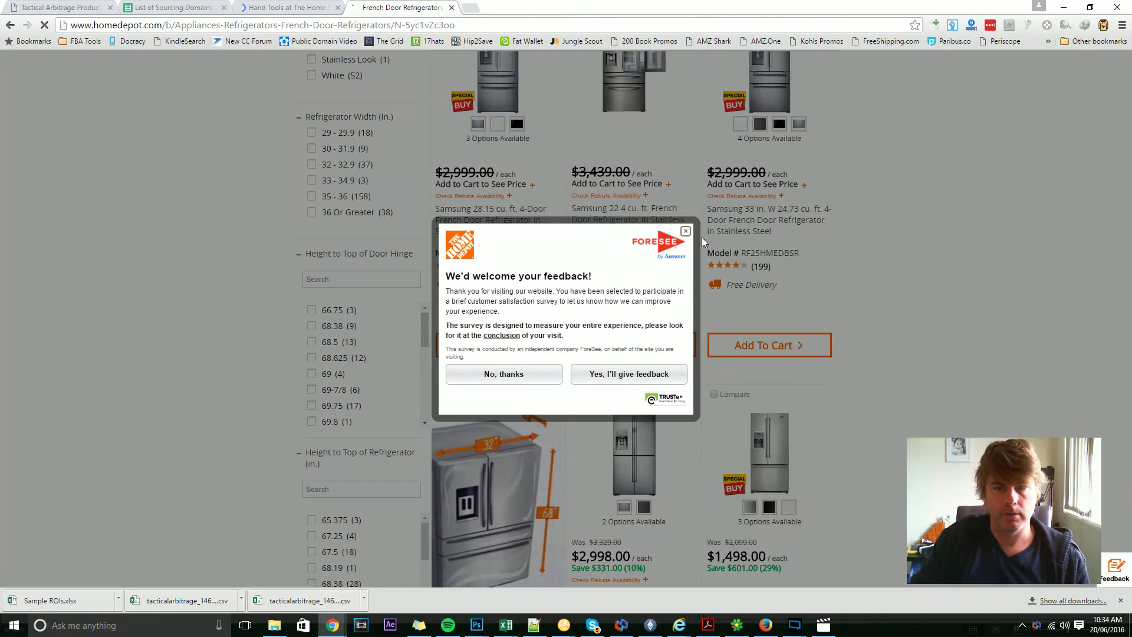
left_click(685, 230)
scroll(560, 145, "down", 4)
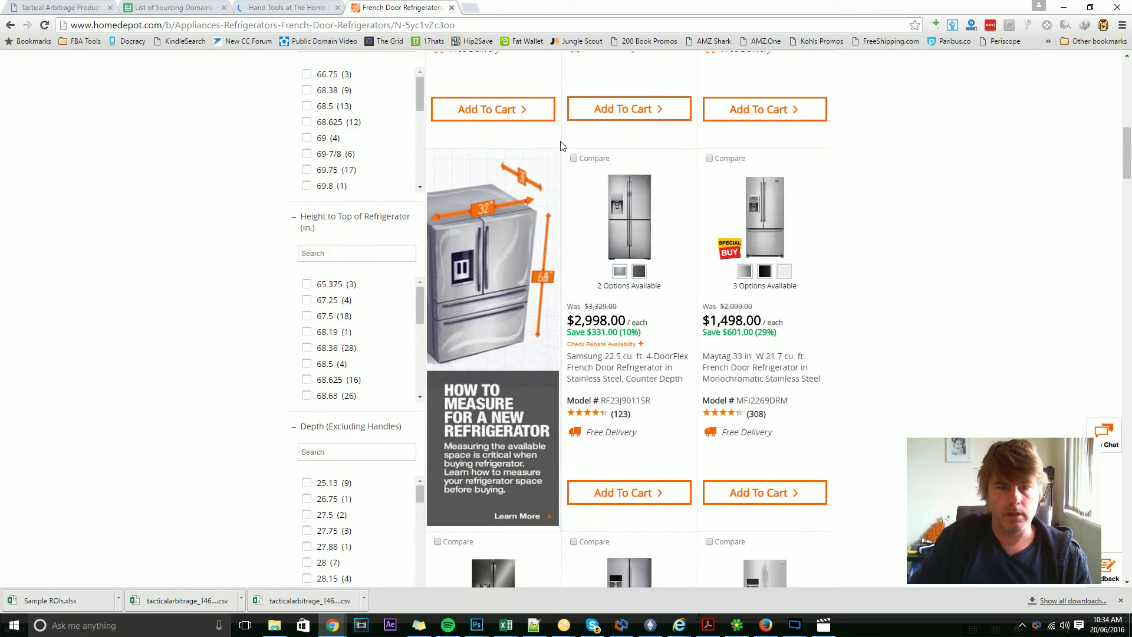
scroll(560, 145, "down", 15)
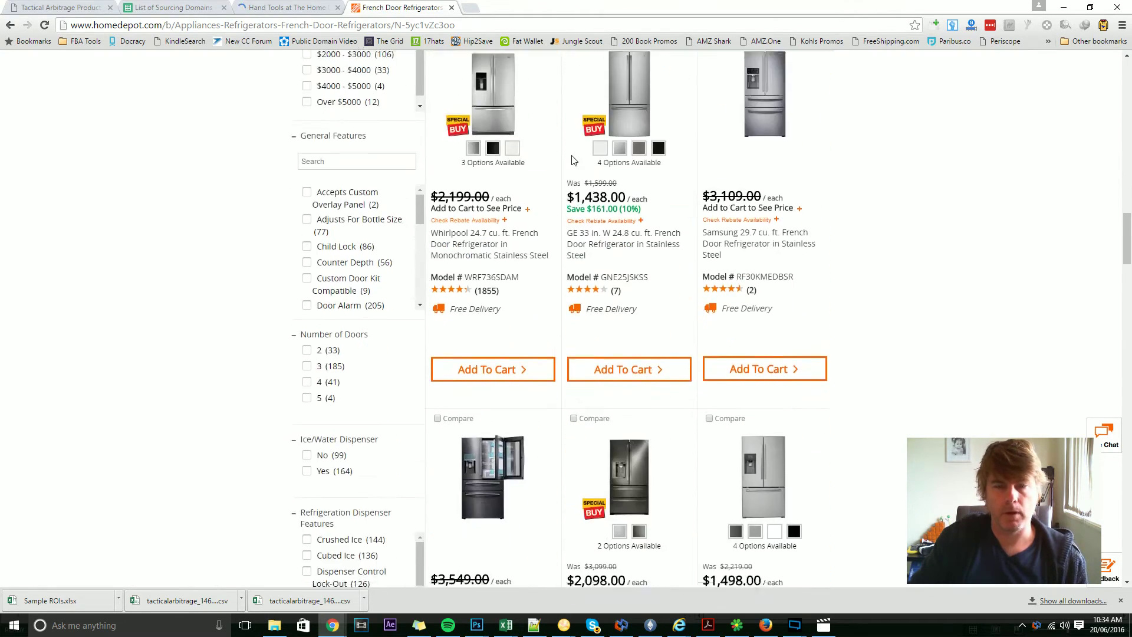
scroll(572, 159, "down", 13)
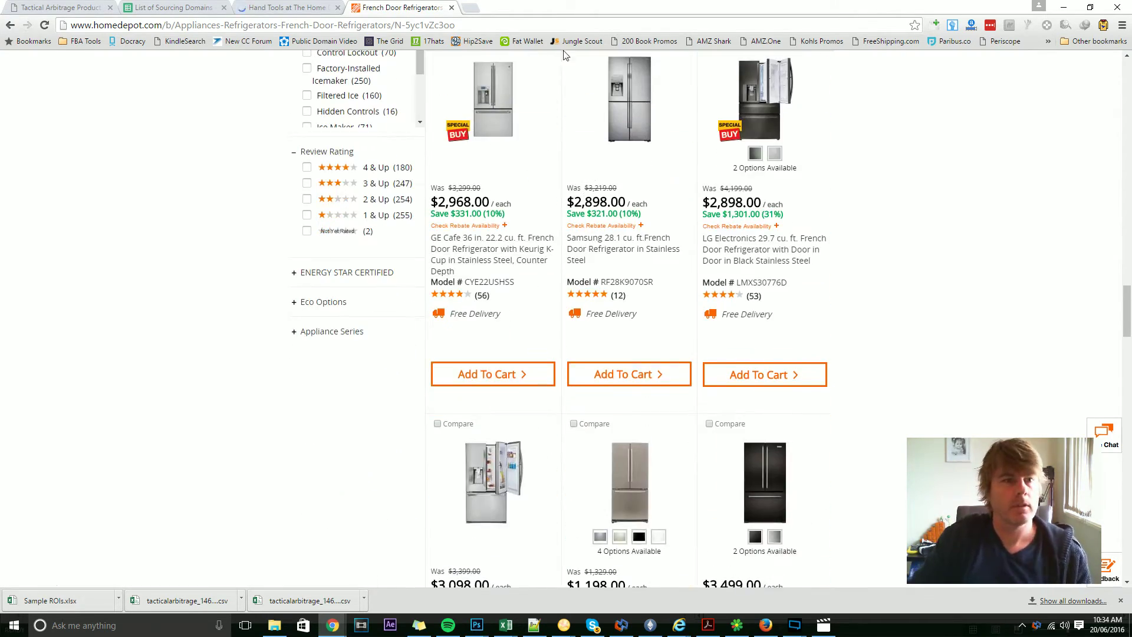
key("ctrl+shift+Tab")
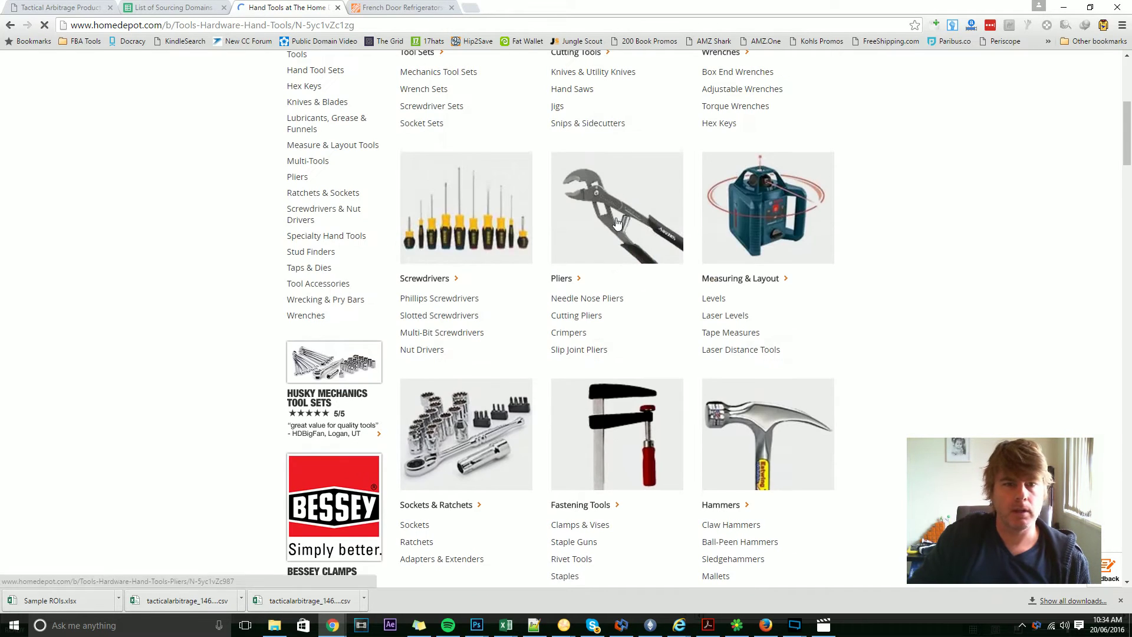
Step: Open the Slotted Screwdrivers listing from Hand Tools and select its page address
scroll(553, 171, "down", 2)
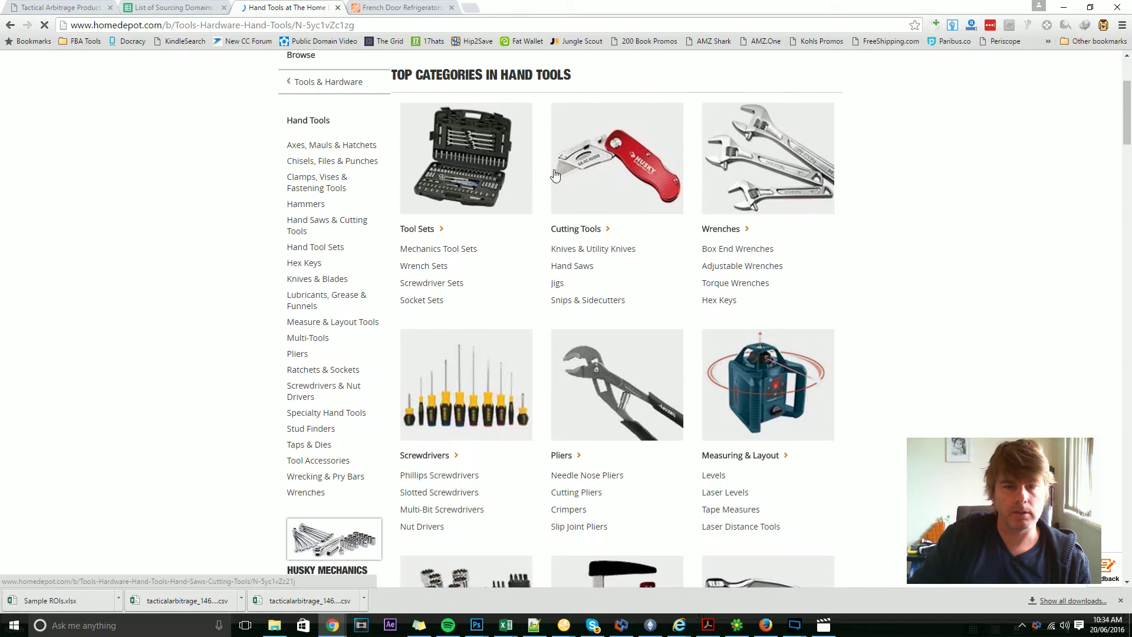
scroll(554, 174, "down", 2)
scroll(553, 172, "down", 2)
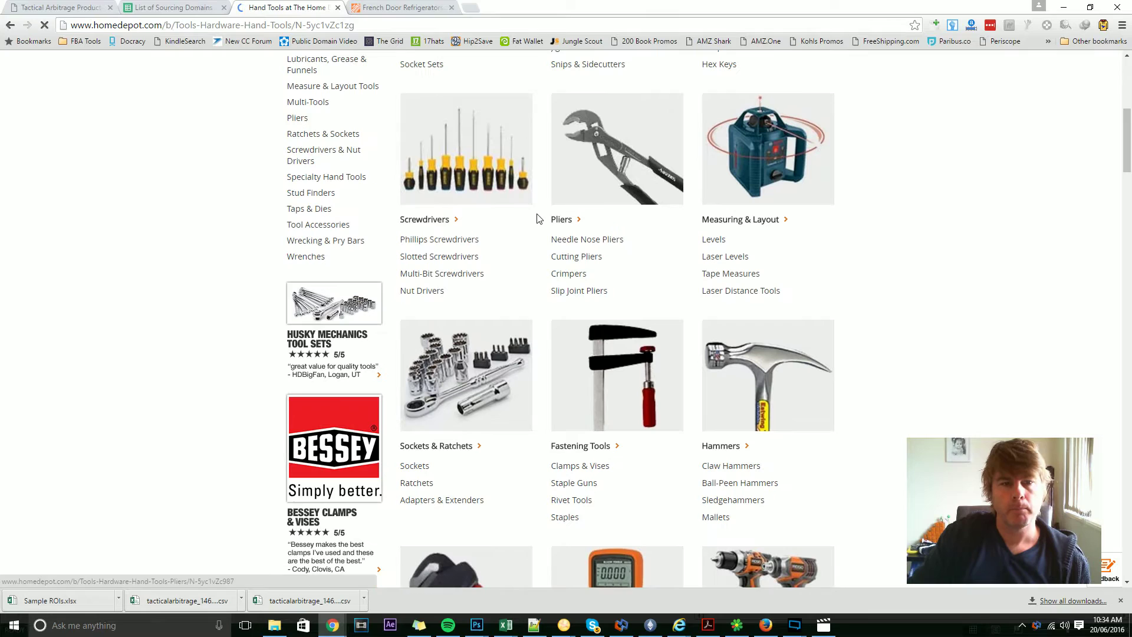
left_click(451, 260)
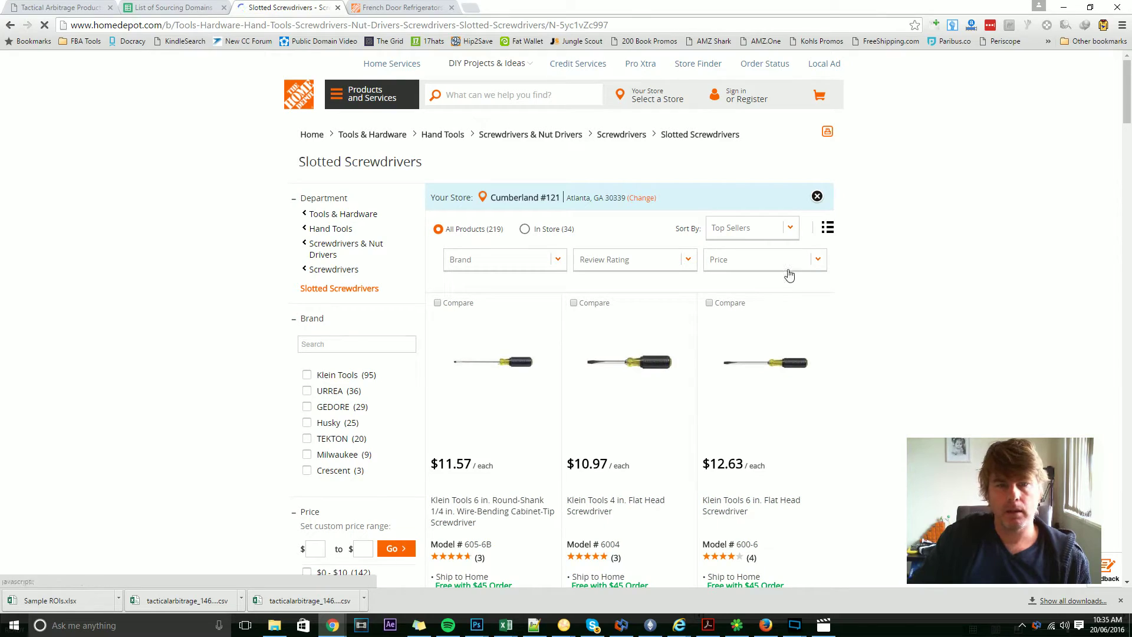
scroll(933, 259, "down", 5)
scroll(932, 259, "down", 15)
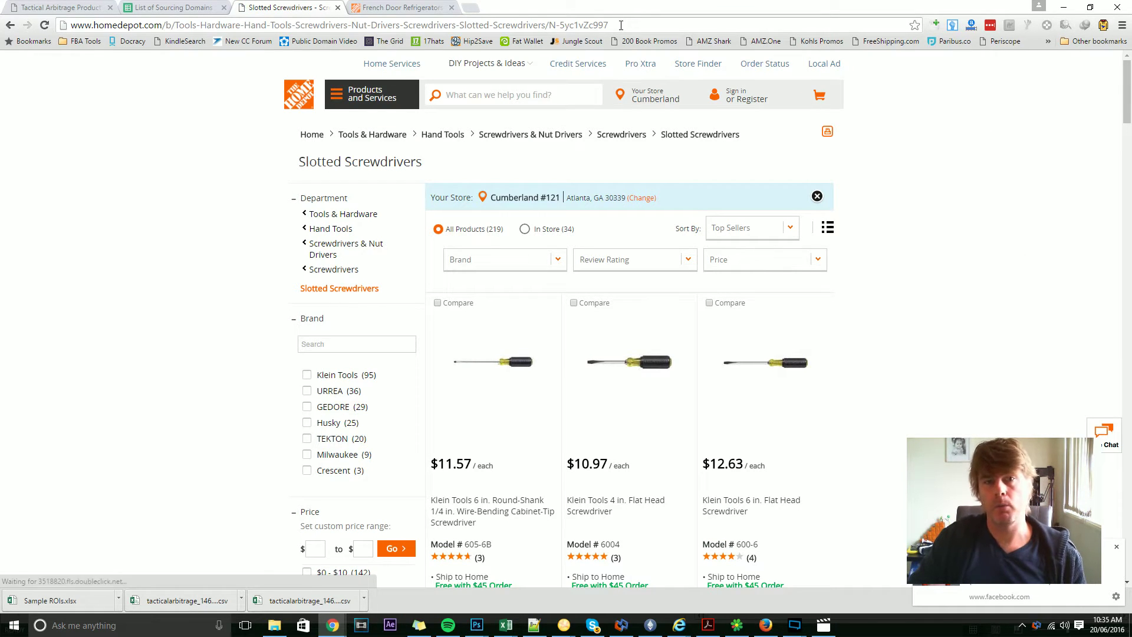
left_click(625, 24)
key("ctrl+c")
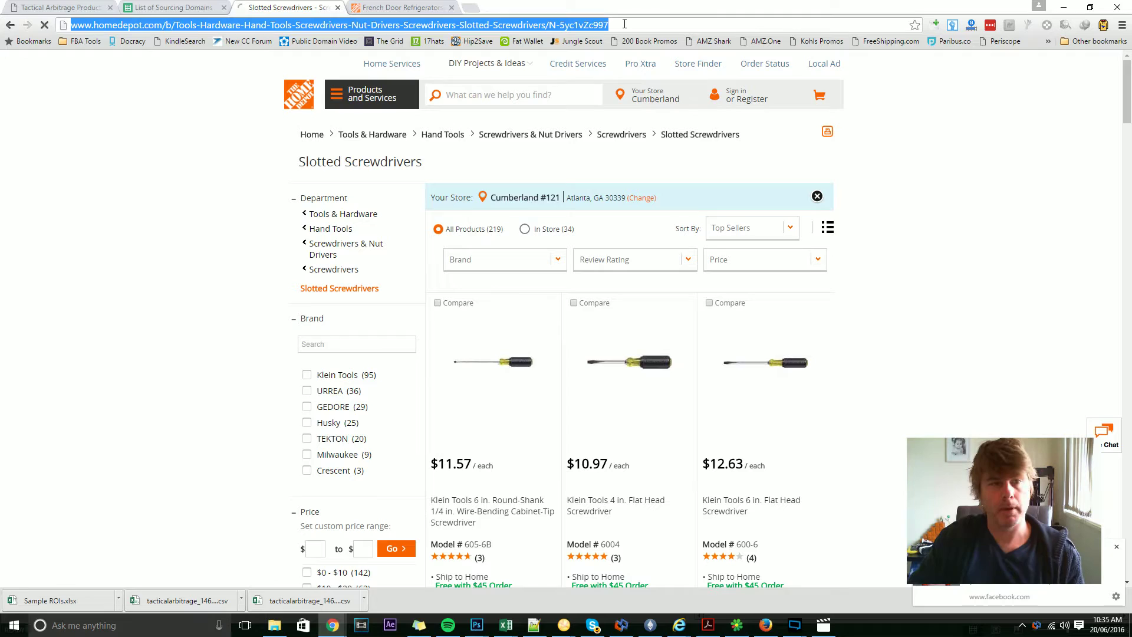
Step: Replace the Category field's refrigerators URL with the pasted Slotted Screwdrivers URL
left_click(76, 7)
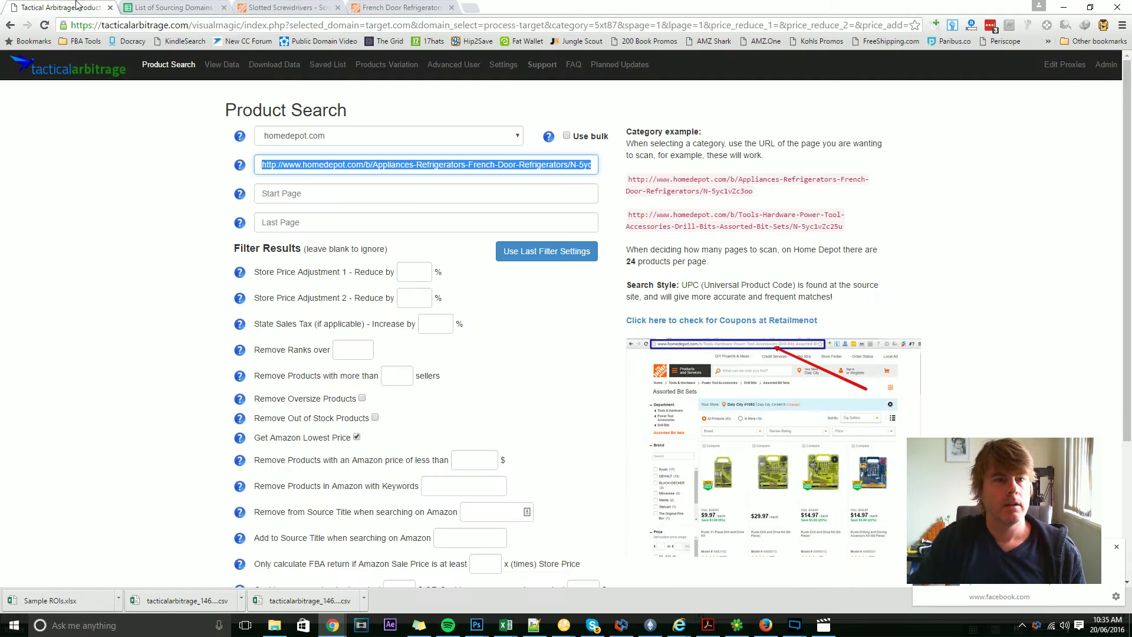
triple_click(402, 163)
key("BackSpace")
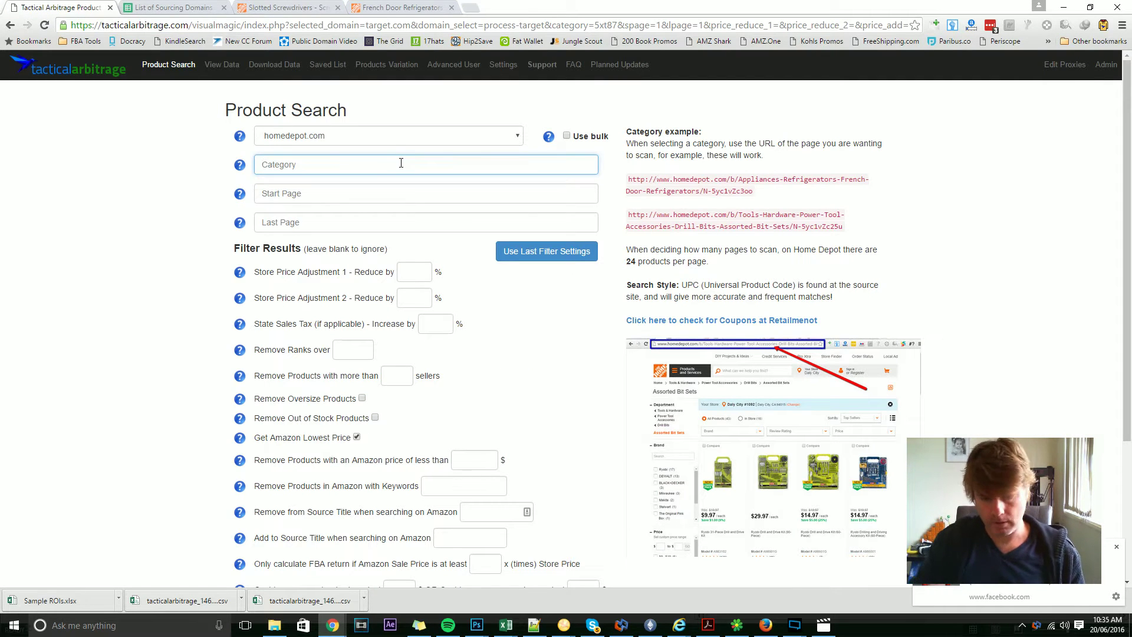
key("ctrl+v")
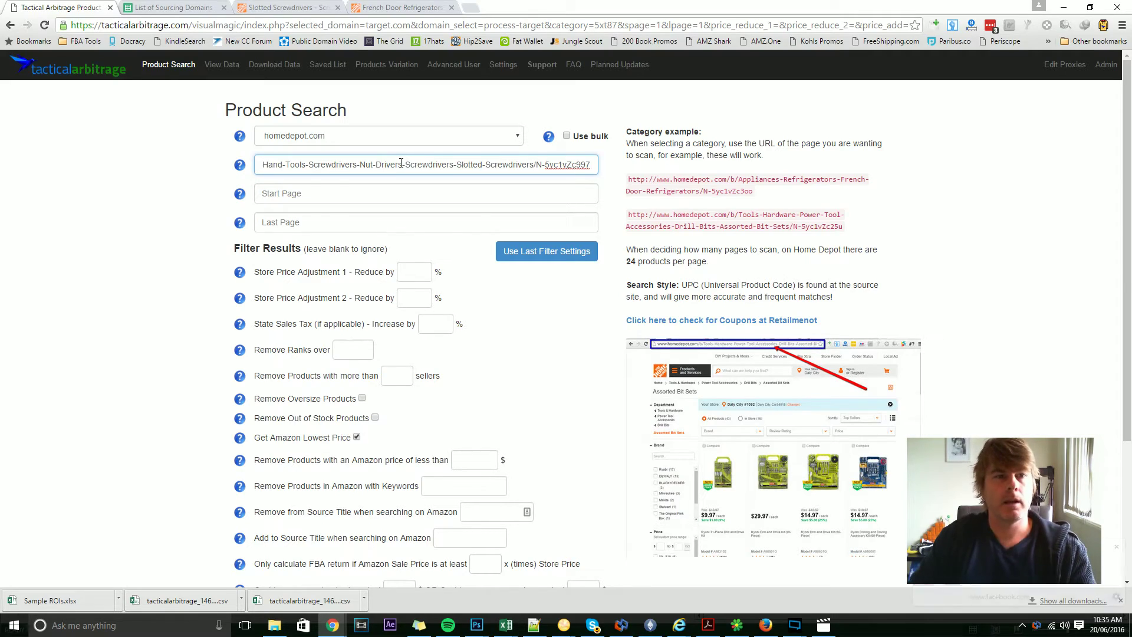
Step: Compare the Category URL against the refrigerators and Slotted Screwdrivers tabs, then return to Tactical Arbitrage
left_click(372, 7)
scroll(233, 206, "up", 20)
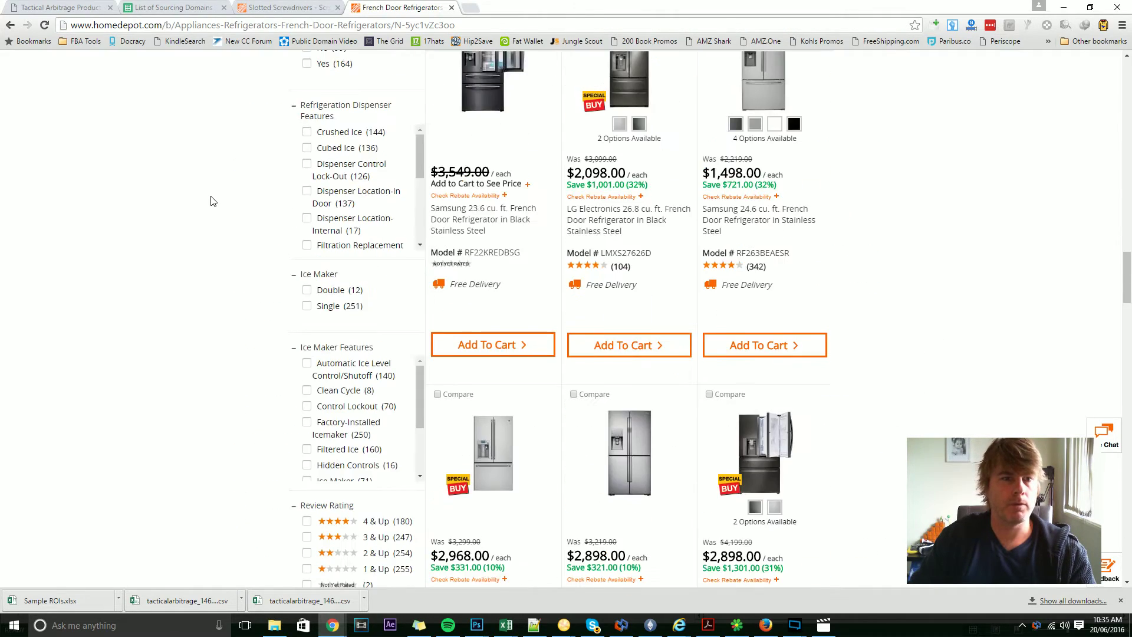
scroll(236, 228, "up", 7)
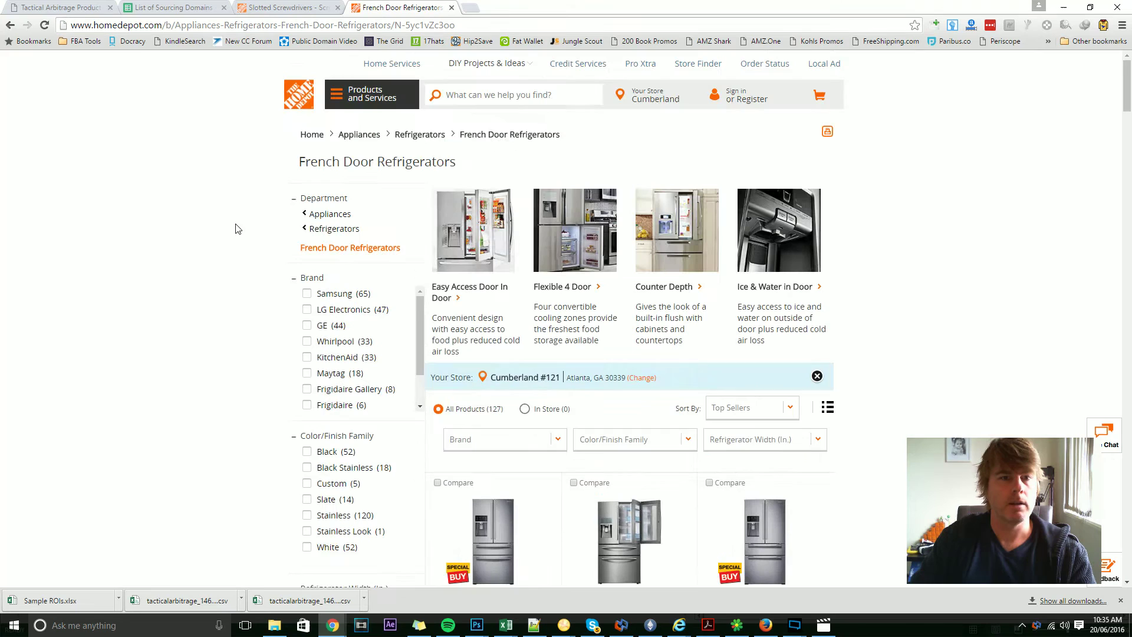
left_click(65, 8)
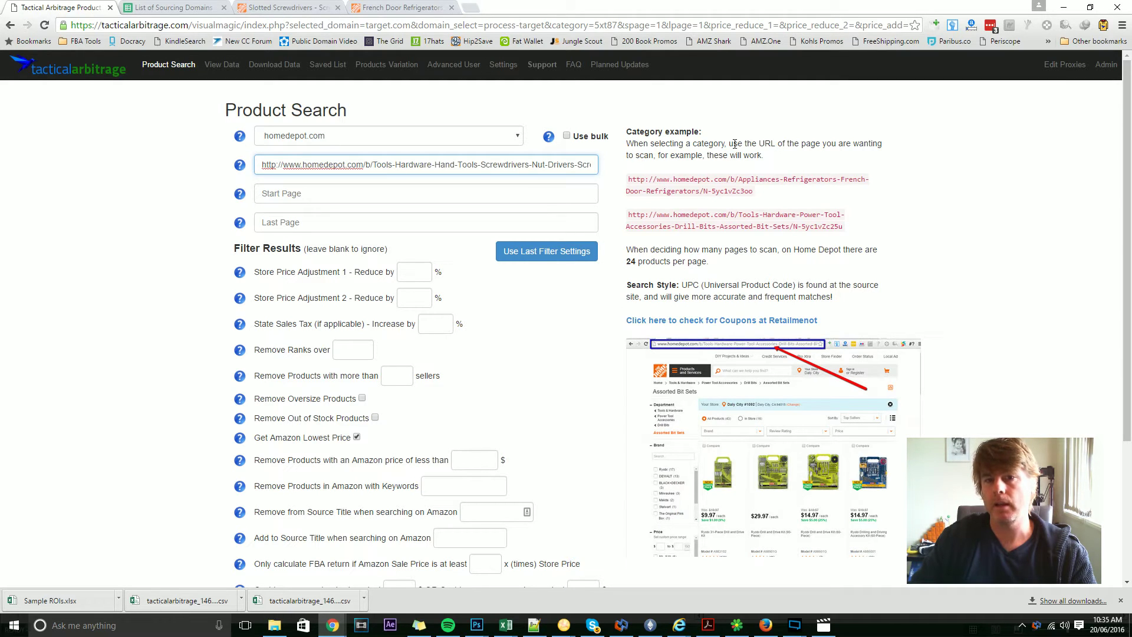
double_click(517, 166)
left_click(534, 164)
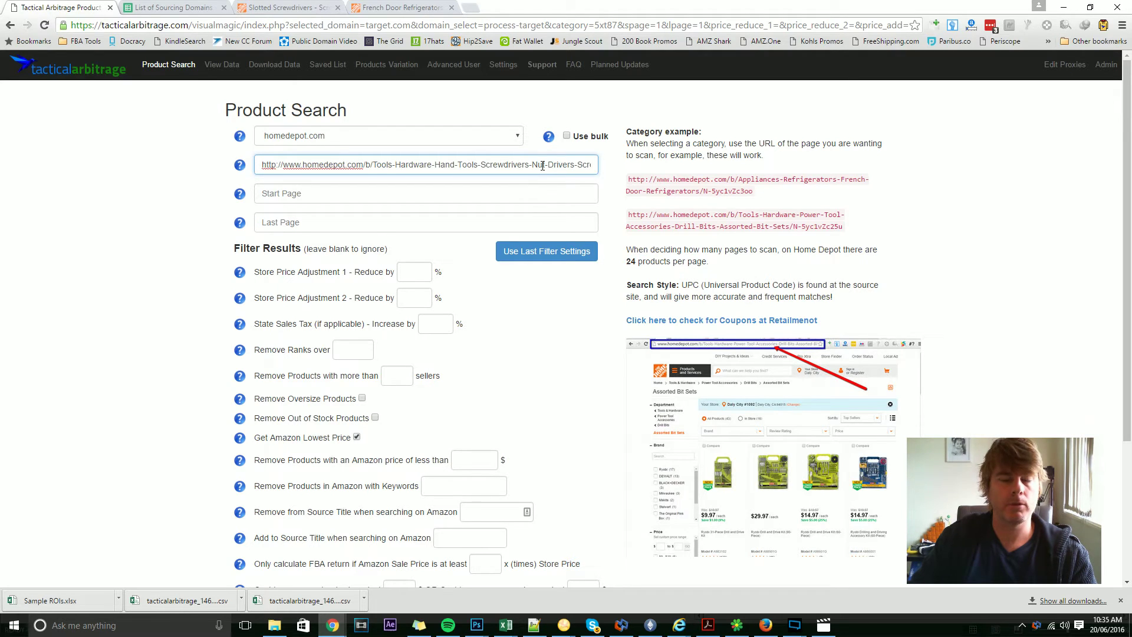
left_click(410, 11)
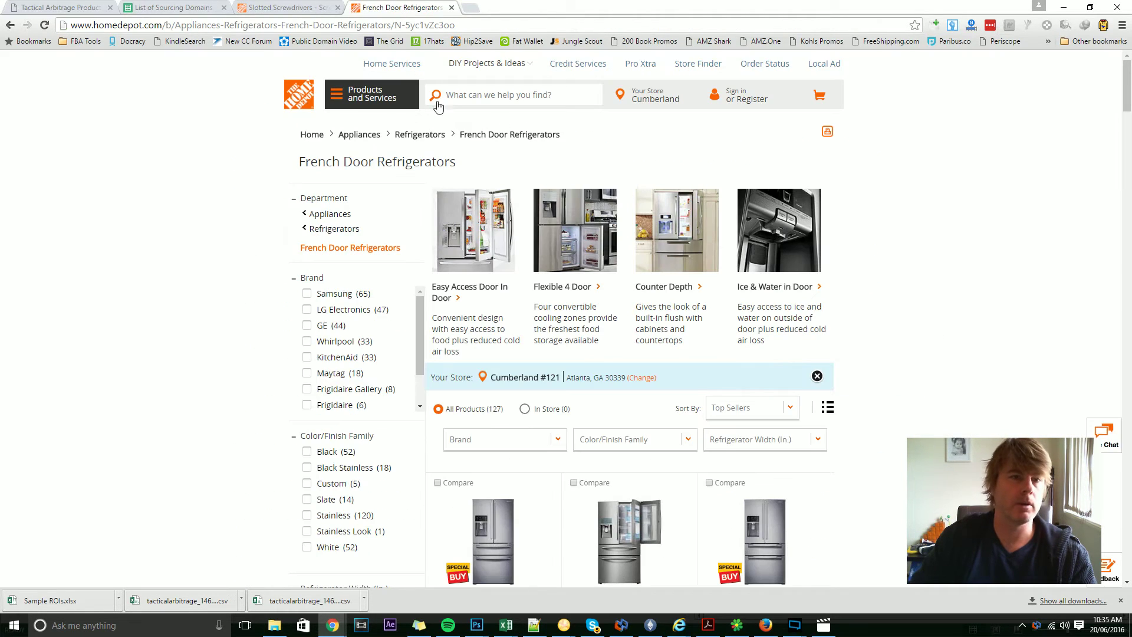
left_click(294, 7)
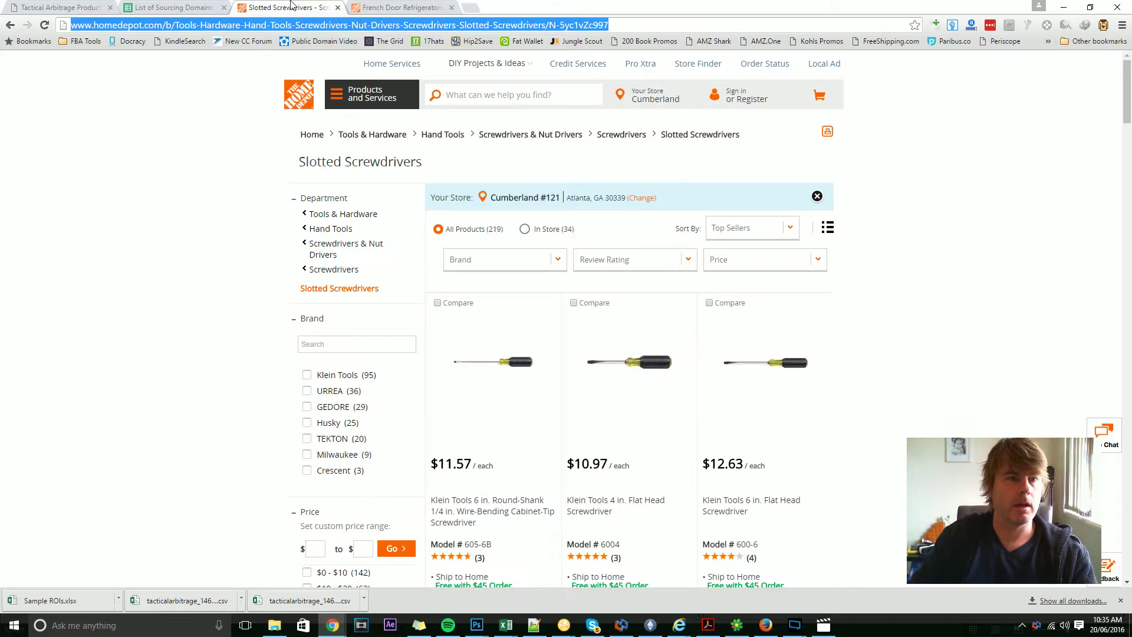
left_click(642, 23)
left_click_drag(642, 24, 97, 148)
left_click(62, 9)
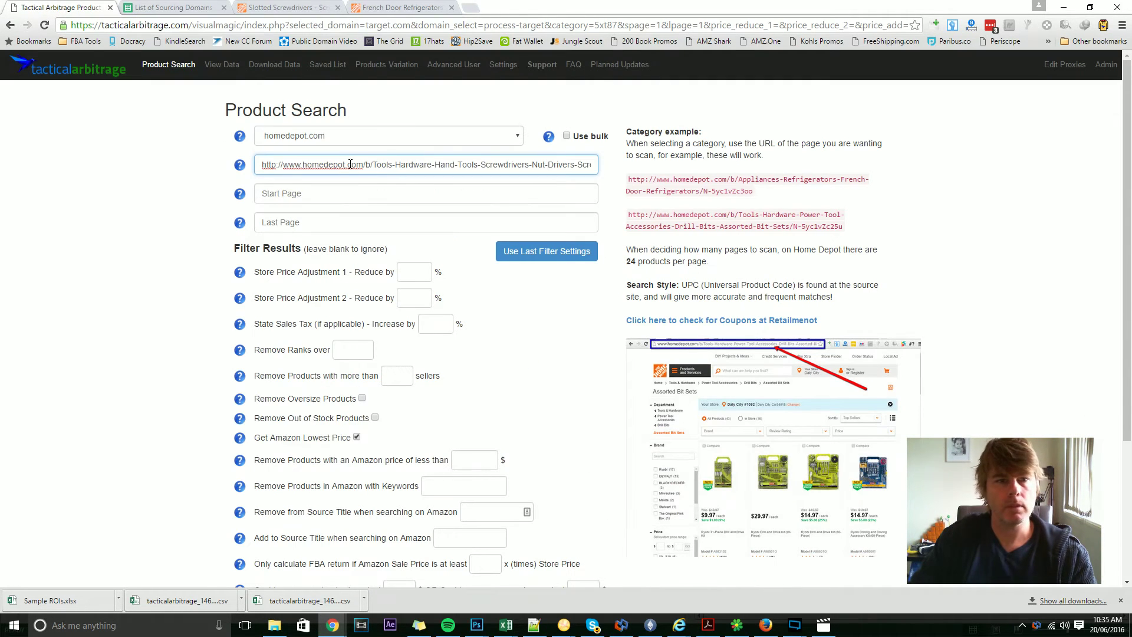
Step: Enter Start Page 1 and try Last Page values 1, 1 and 5, deleting each
left_click(352, 195)
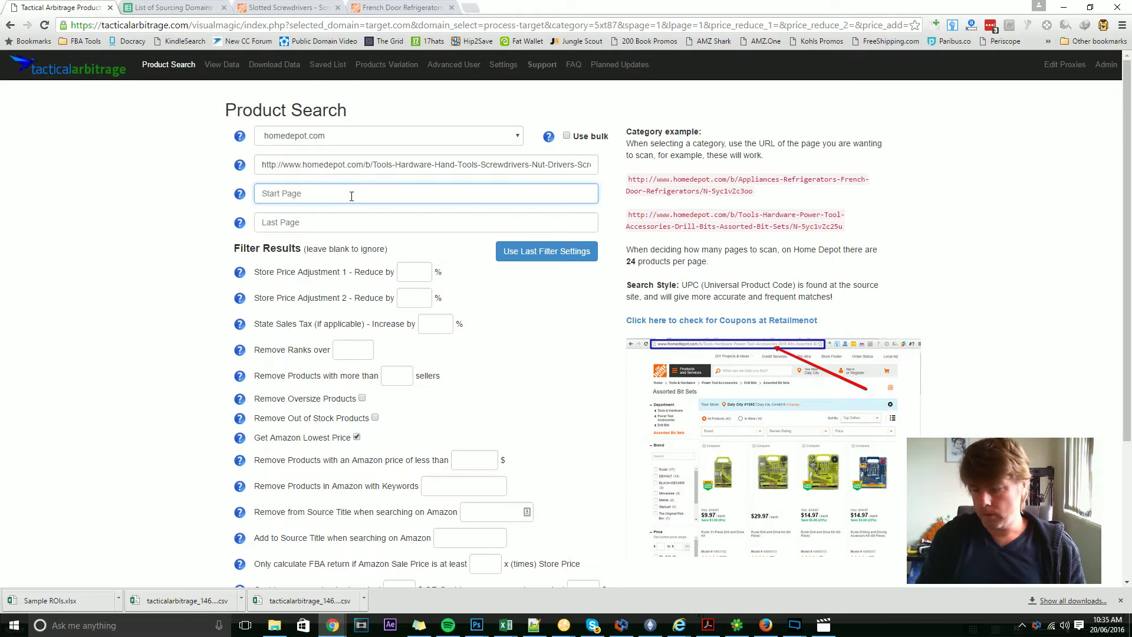
type("1")
key("Tab")
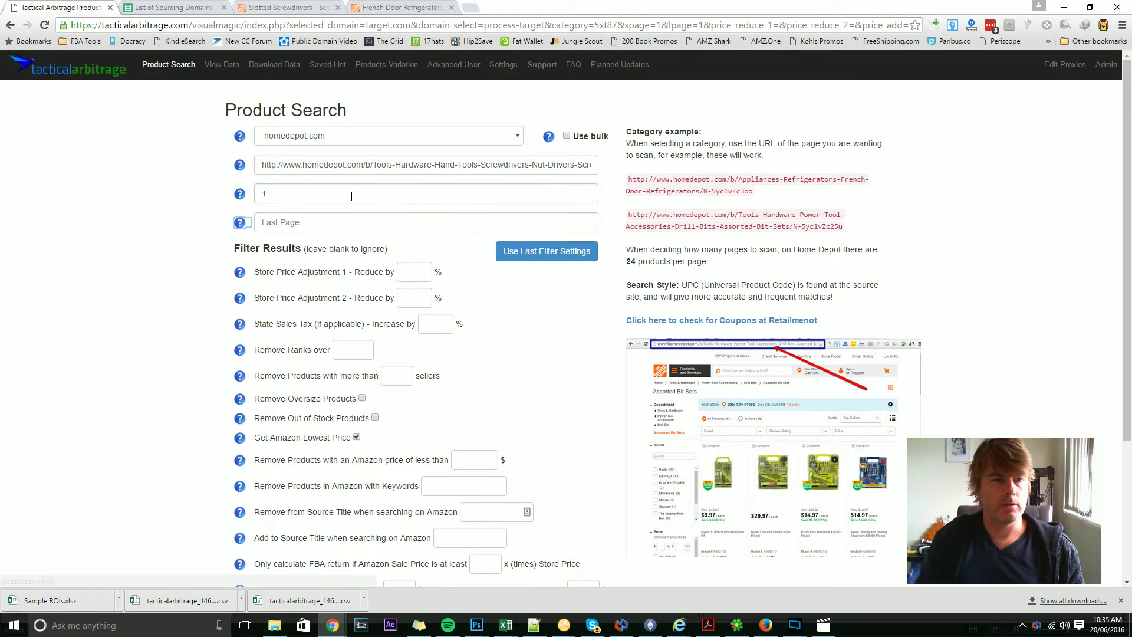
type("1")
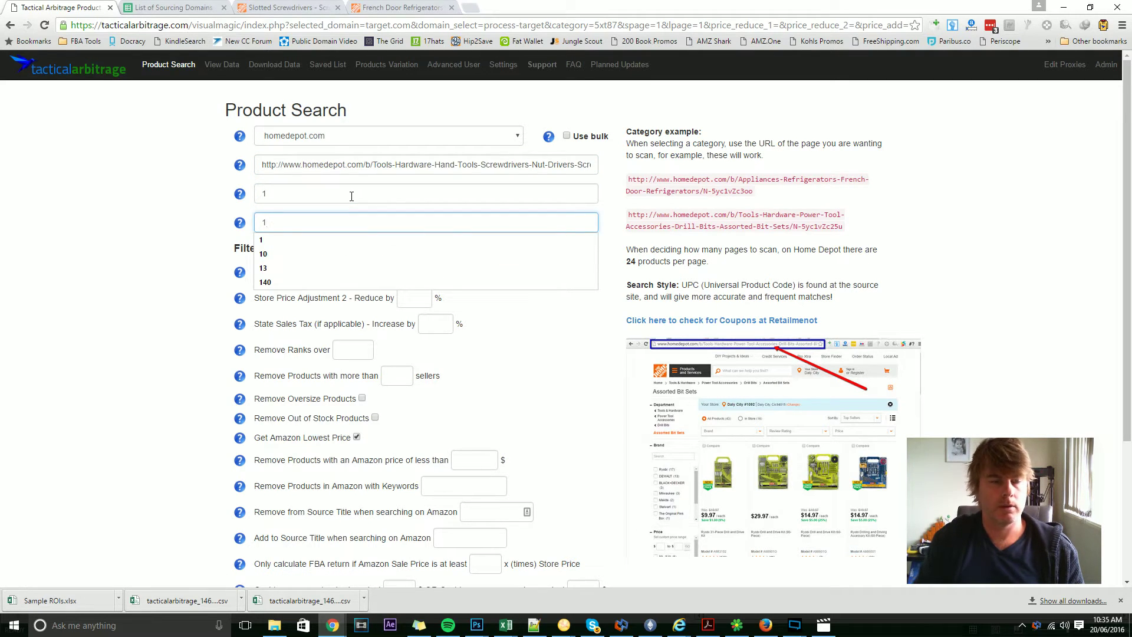
key("BackSpace")
type("1")
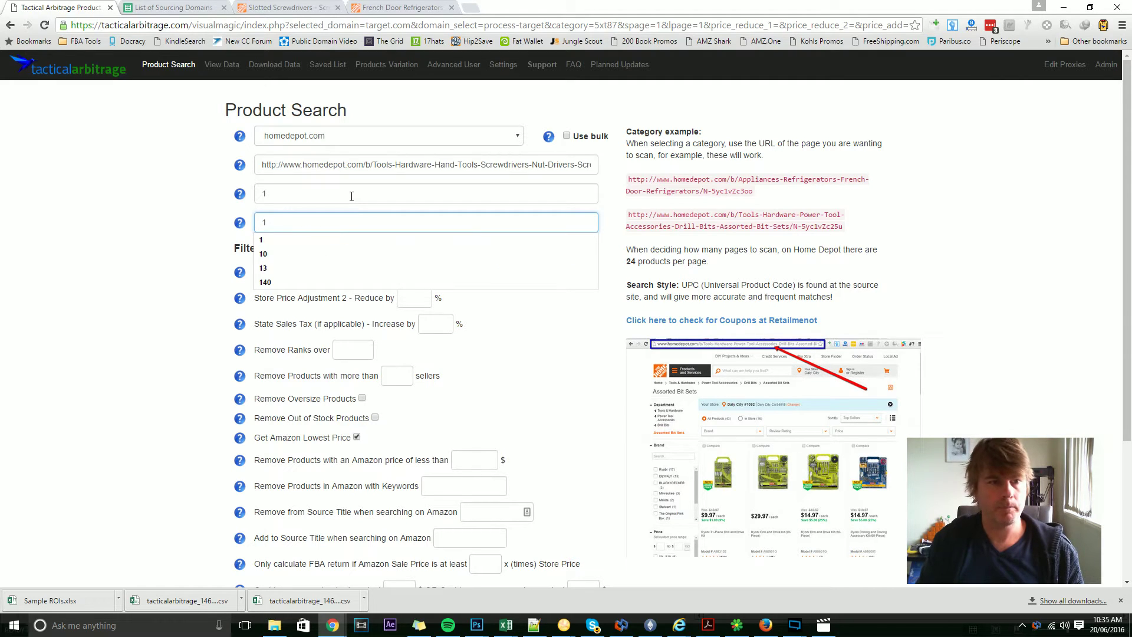
key("BackSpace")
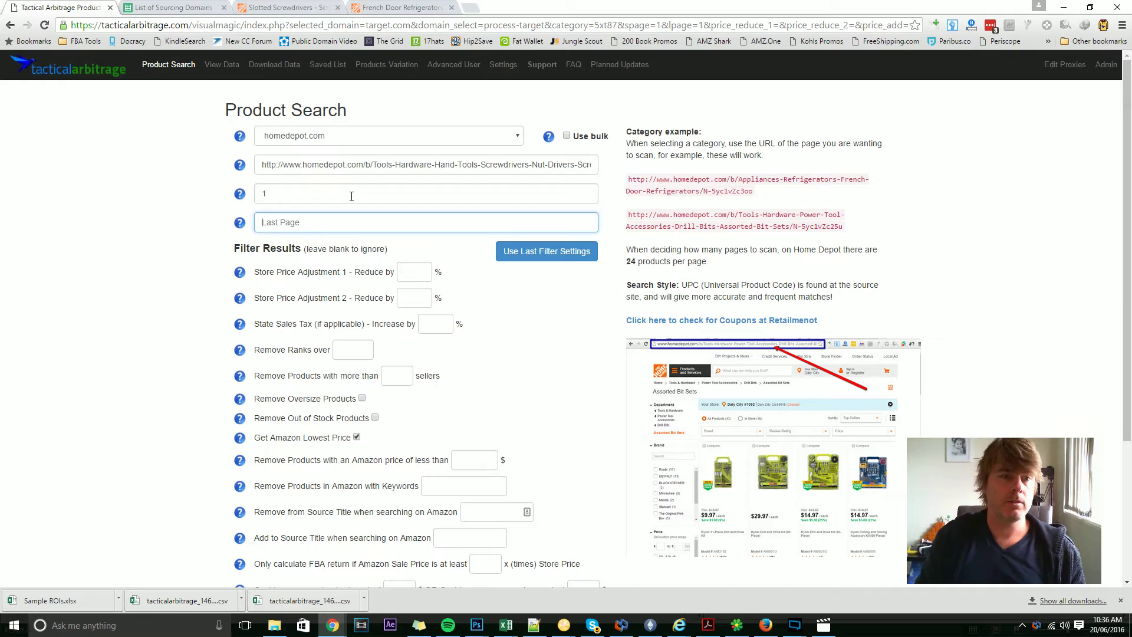
type("5")
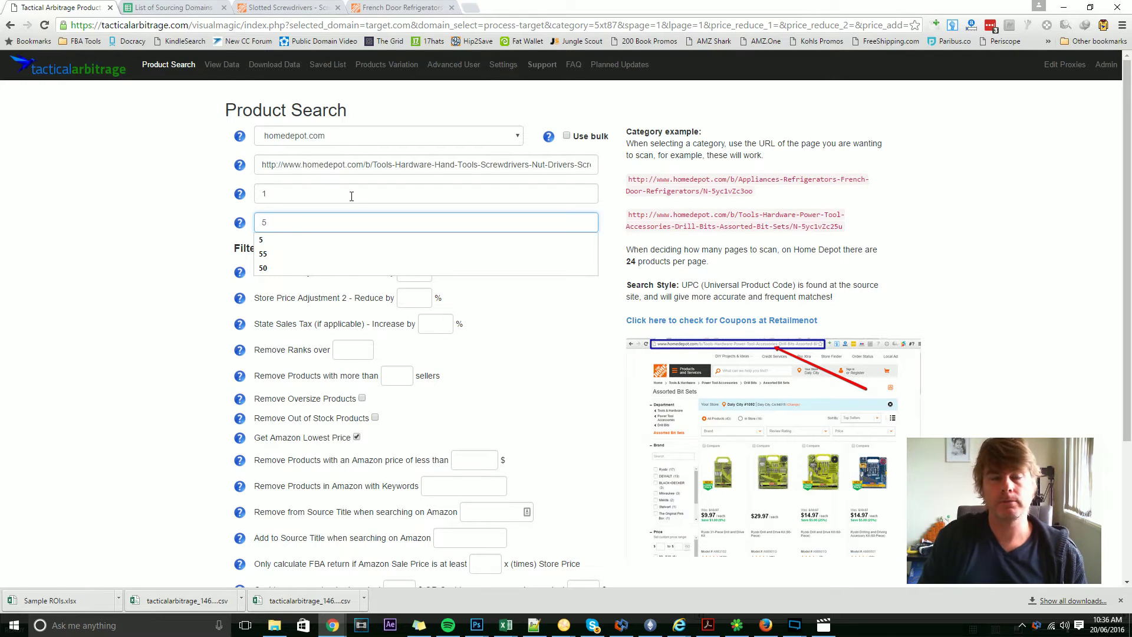
key("BackSpace")
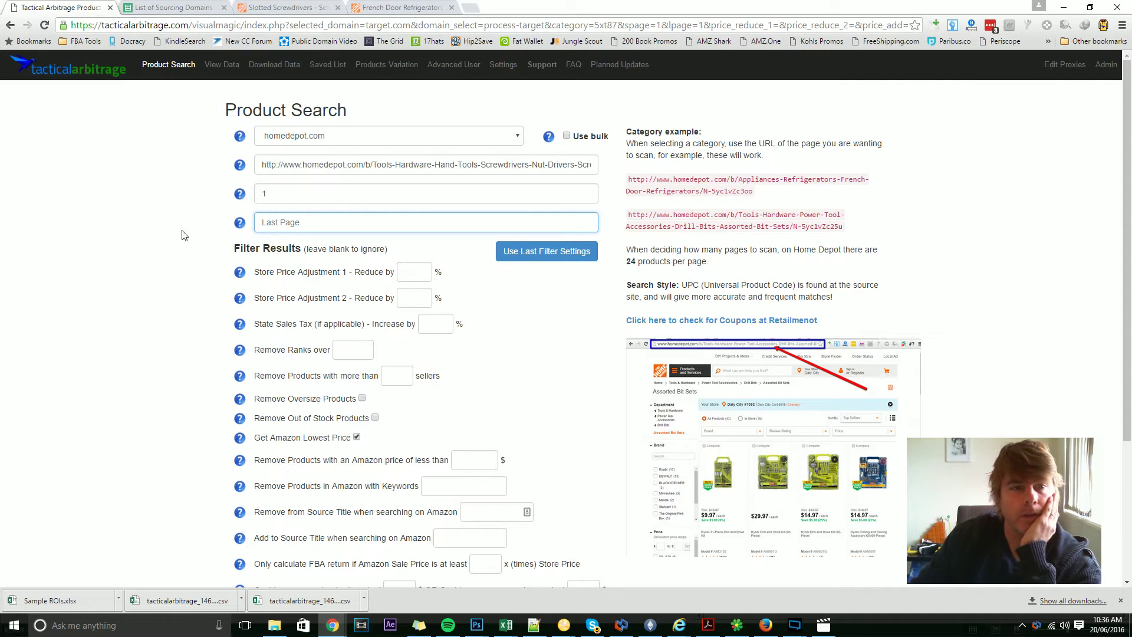
Step: Clear the Start Page value and delete the Category URL
double_click(342, 194)
key("BackSpace")
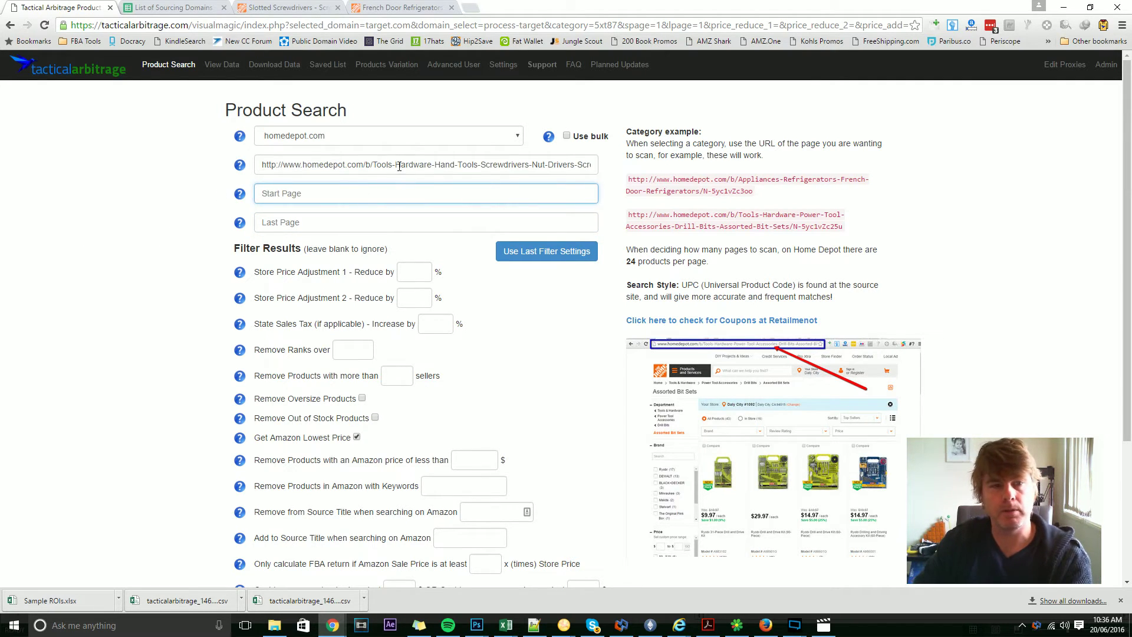
triple_click(399, 166)
key("BackSpace")
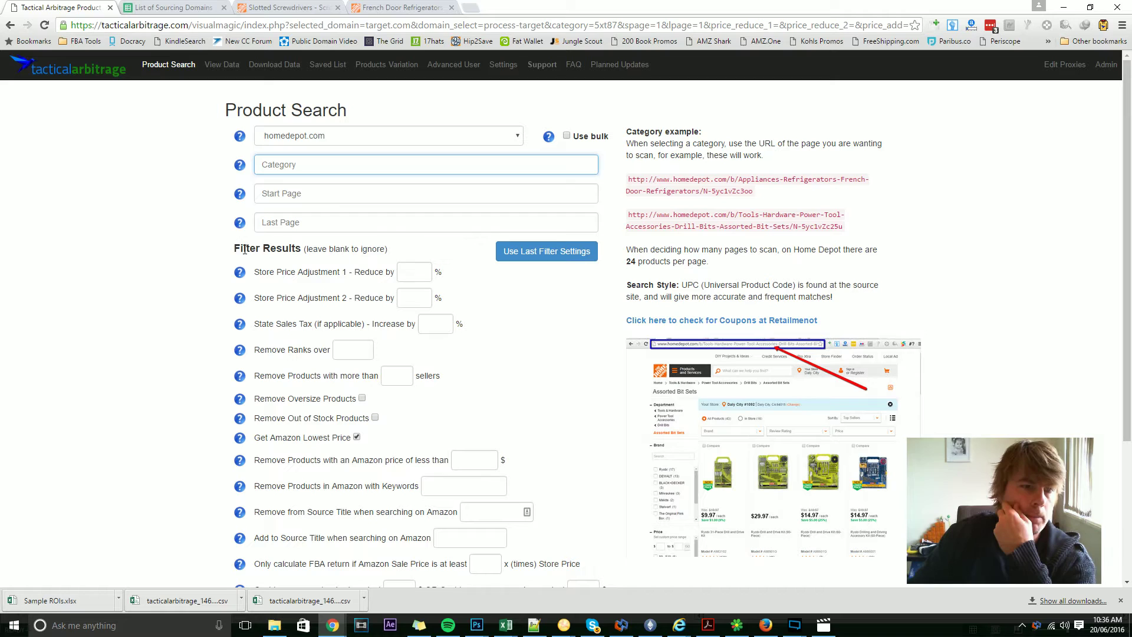
Step: Switch the Product Search source site to target.com
left_click_drag(232, 251, 387, 249)
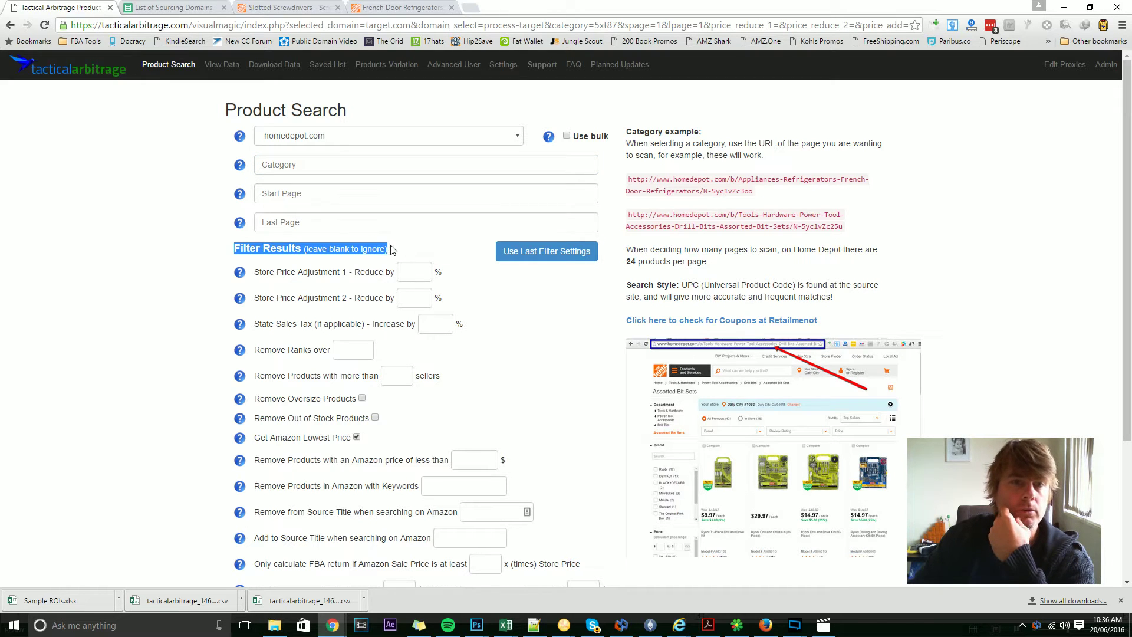
left_click(182, 170)
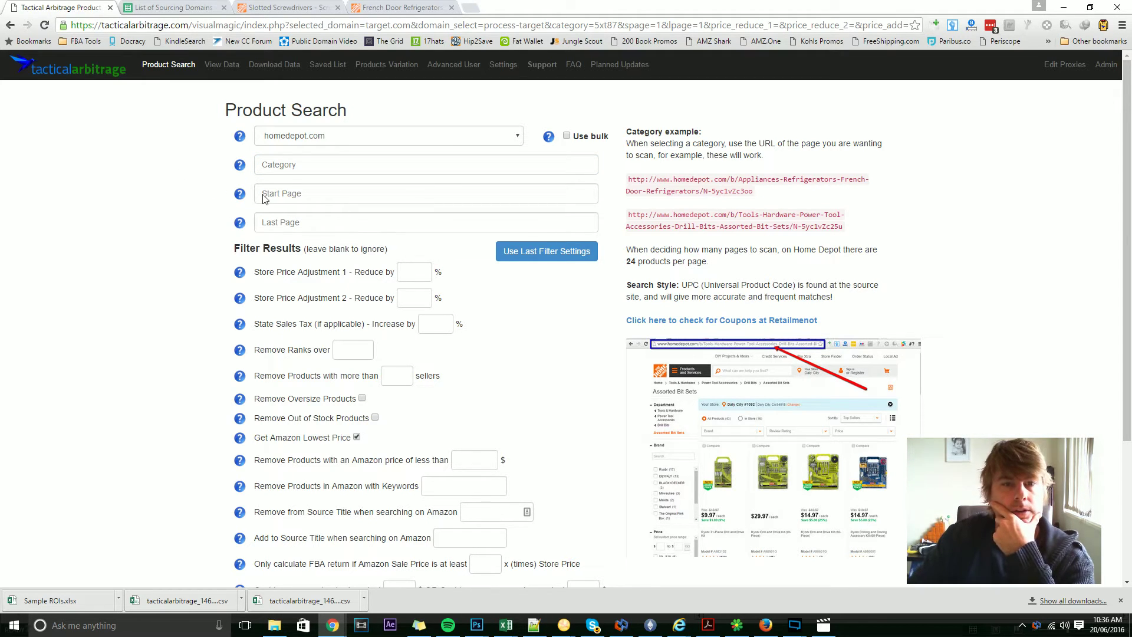
left_click(519, 135)
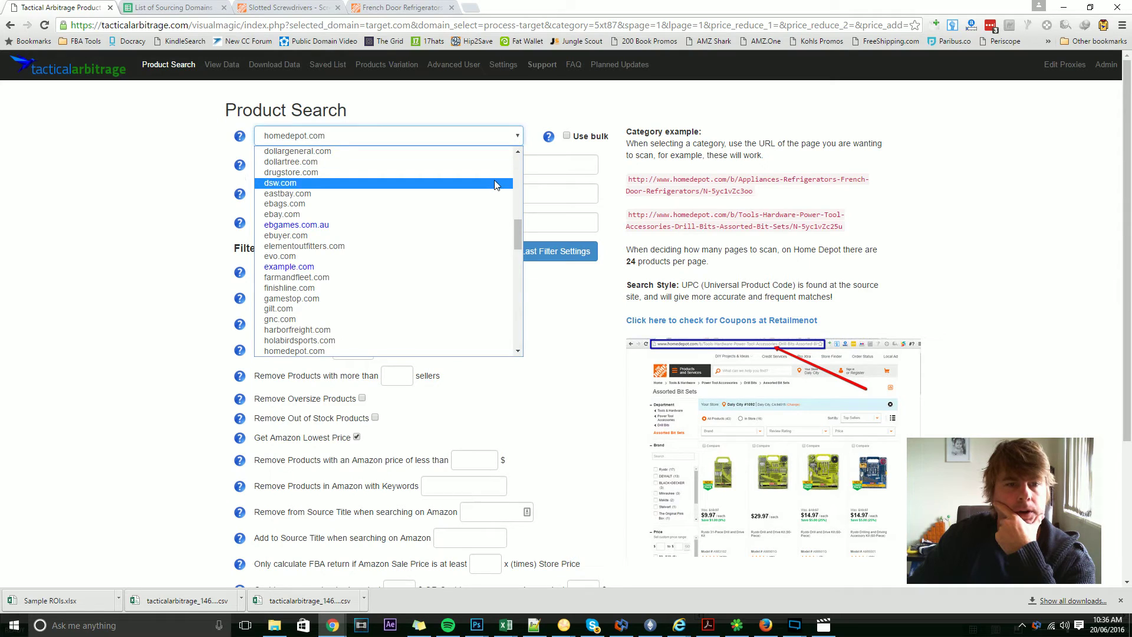
scroll(495, 185, "down", 6)
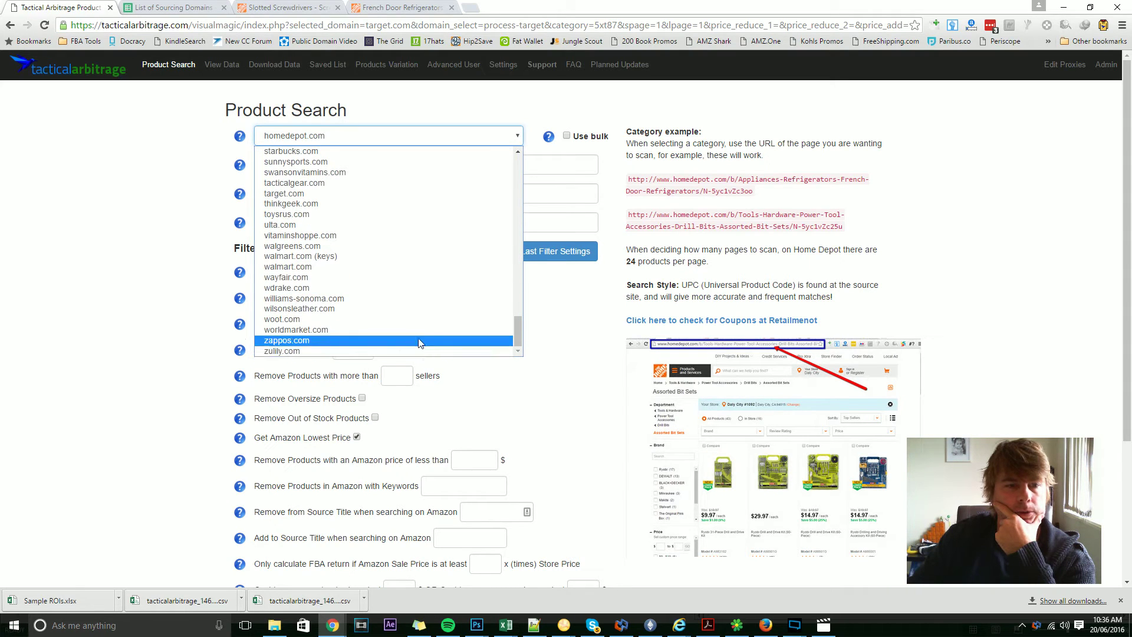
left_click(418, 194)
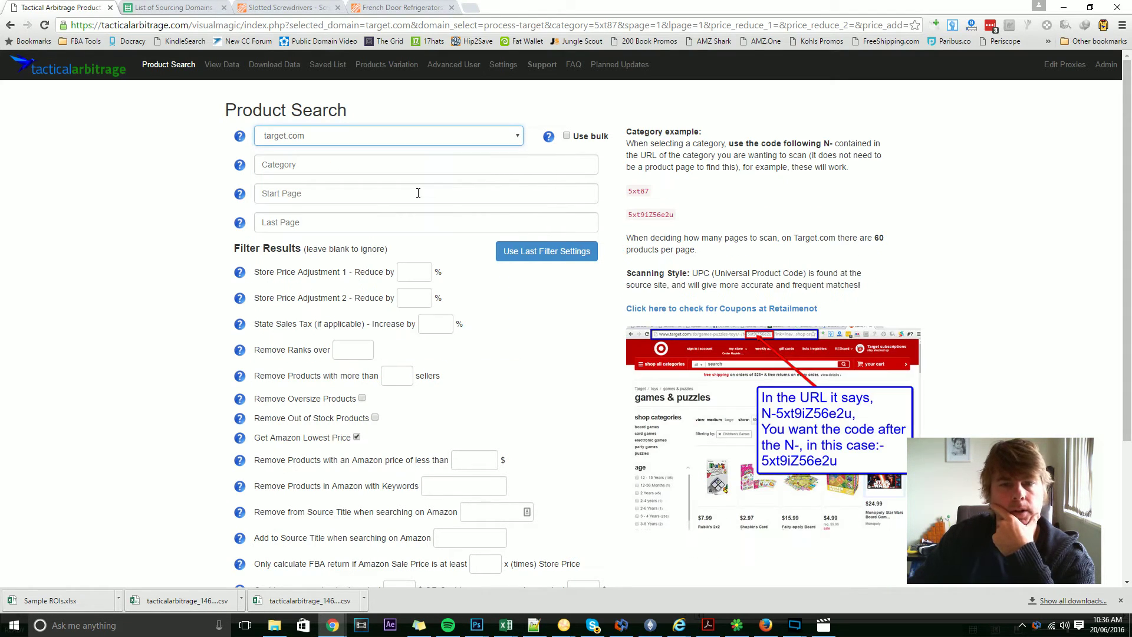
Step: Fill the Category field with the example code 5xt87 from the help panel
left_click(638, 194)
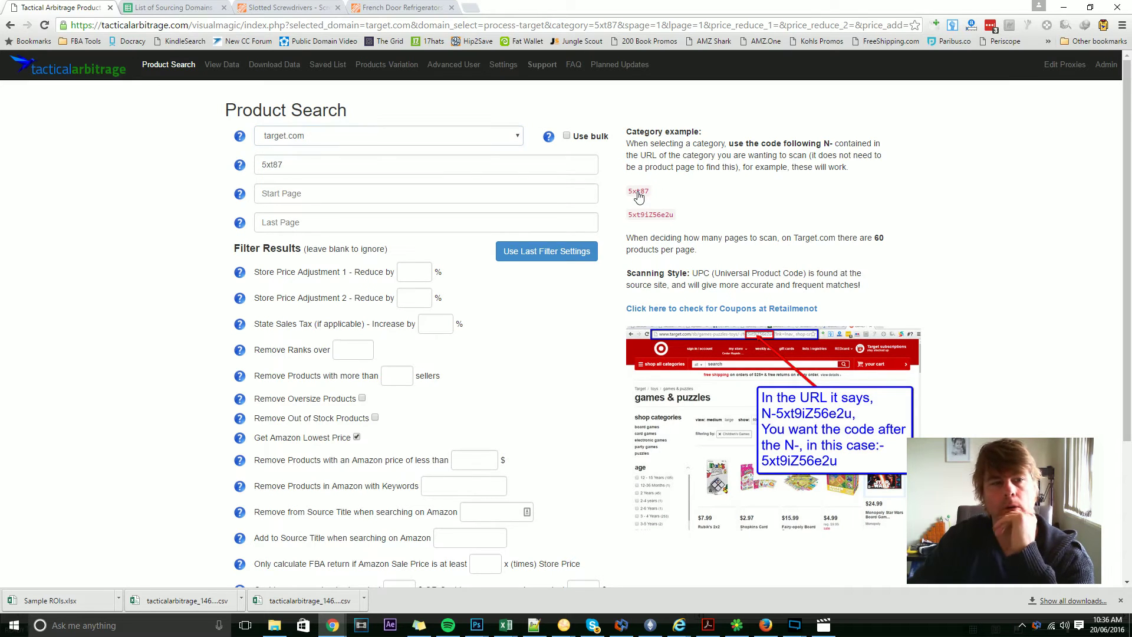
double_click(274, 166)
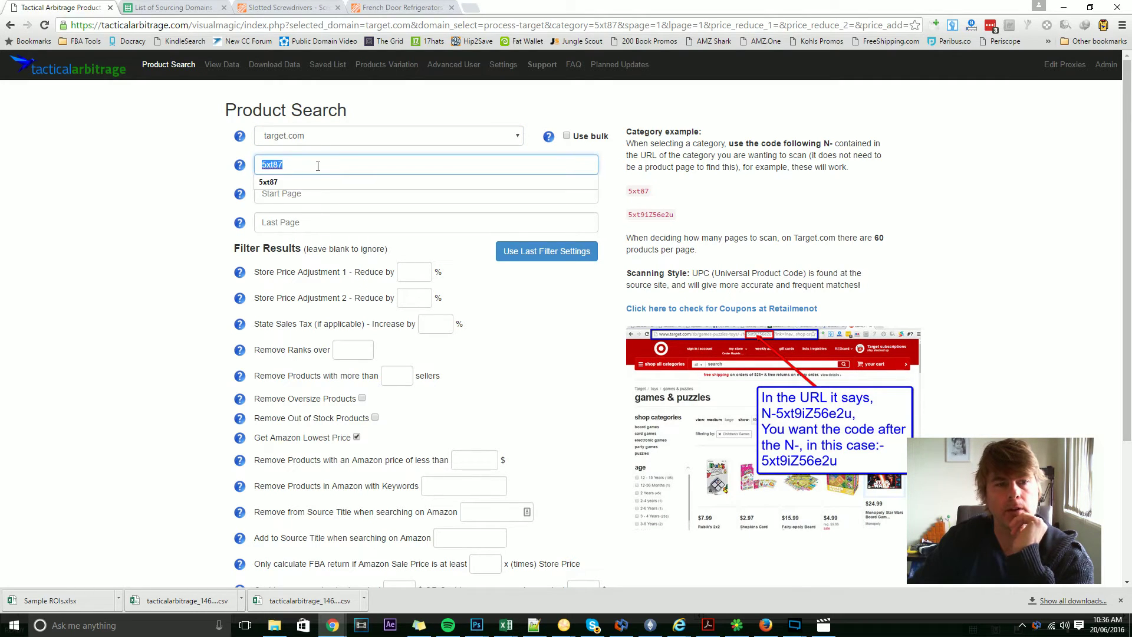
left_click(154, 171)
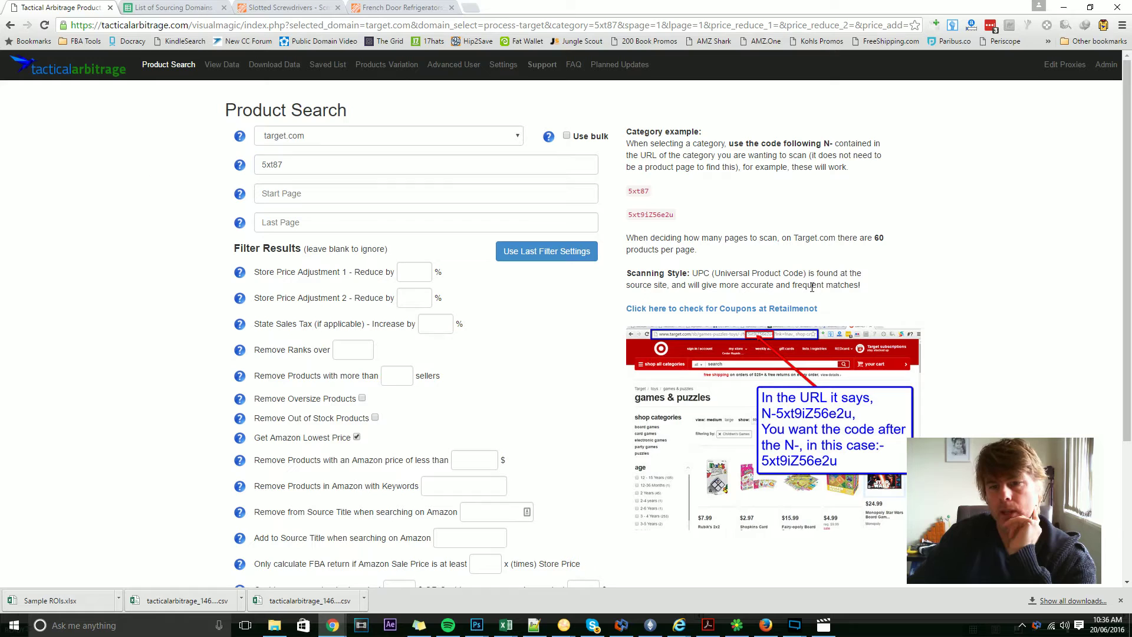
scroll(823, 272, "down", 3)
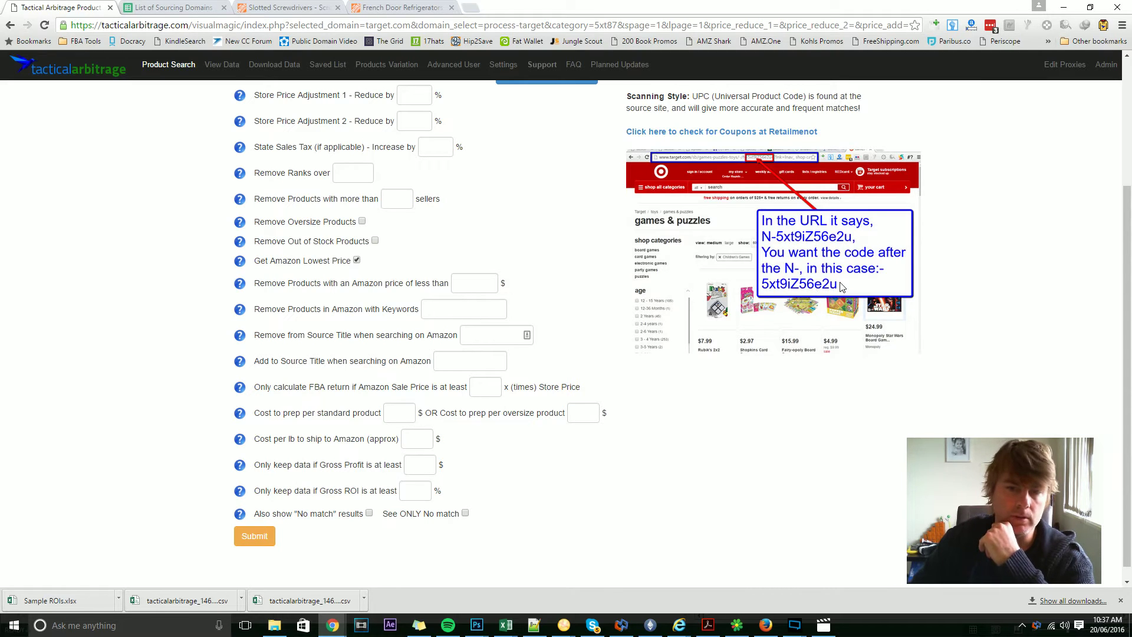
scroll(842, 288, "up", 3)
left_click_drag(311, 166, 262, 165)
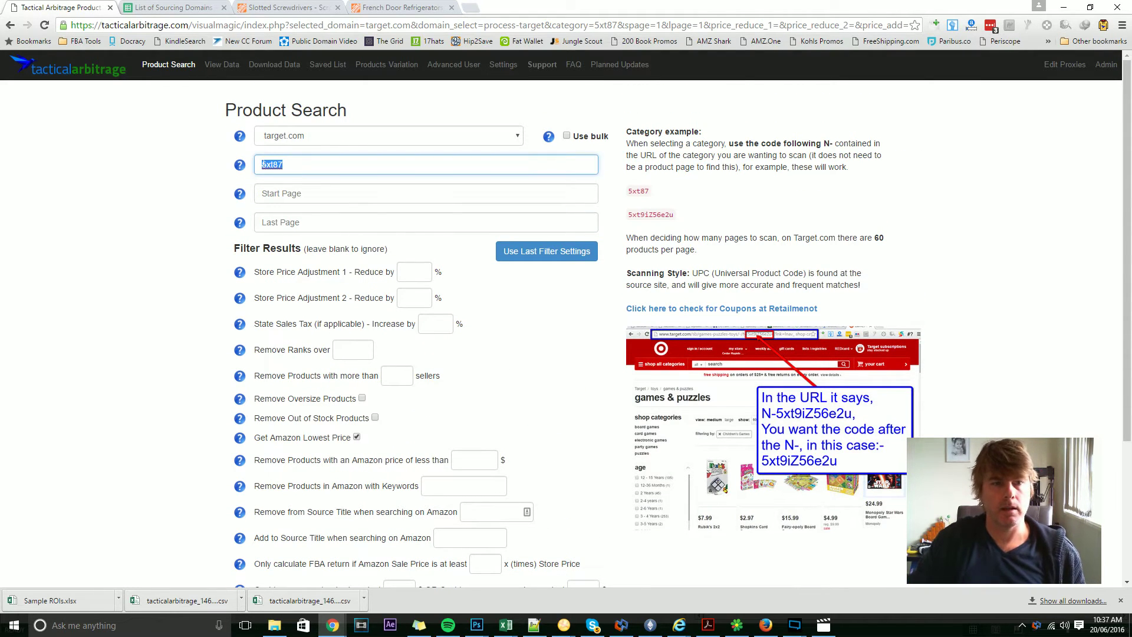
left_click(826, 205)
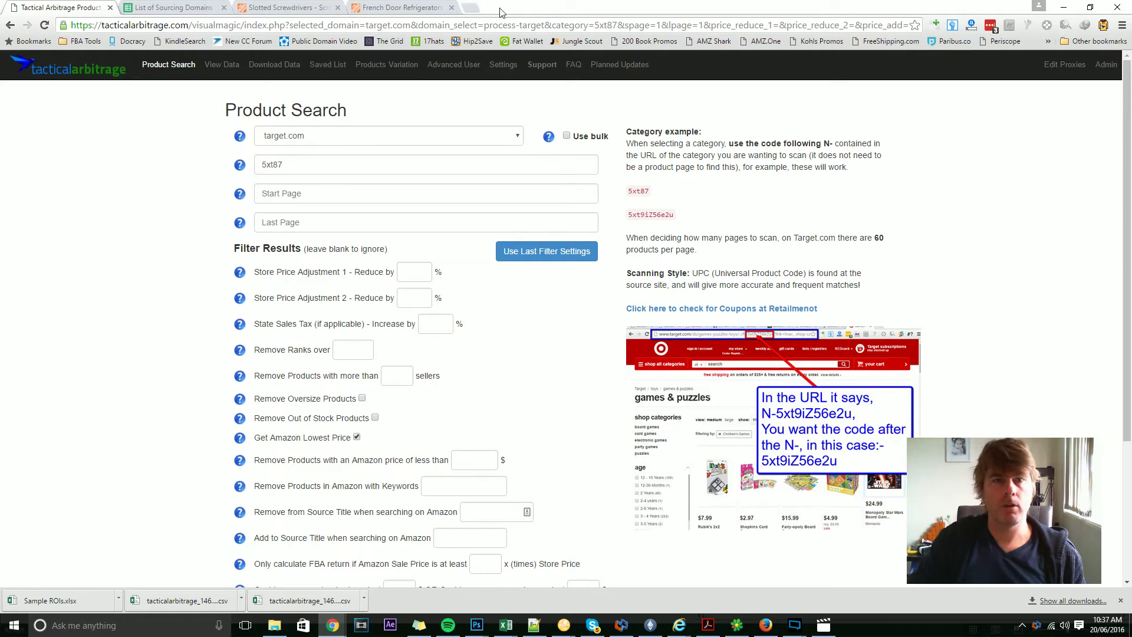
Step: Open target.com in a new tab and browse baby > gear & activity > shop all baby toys
left_click(476, 8)
type("t")
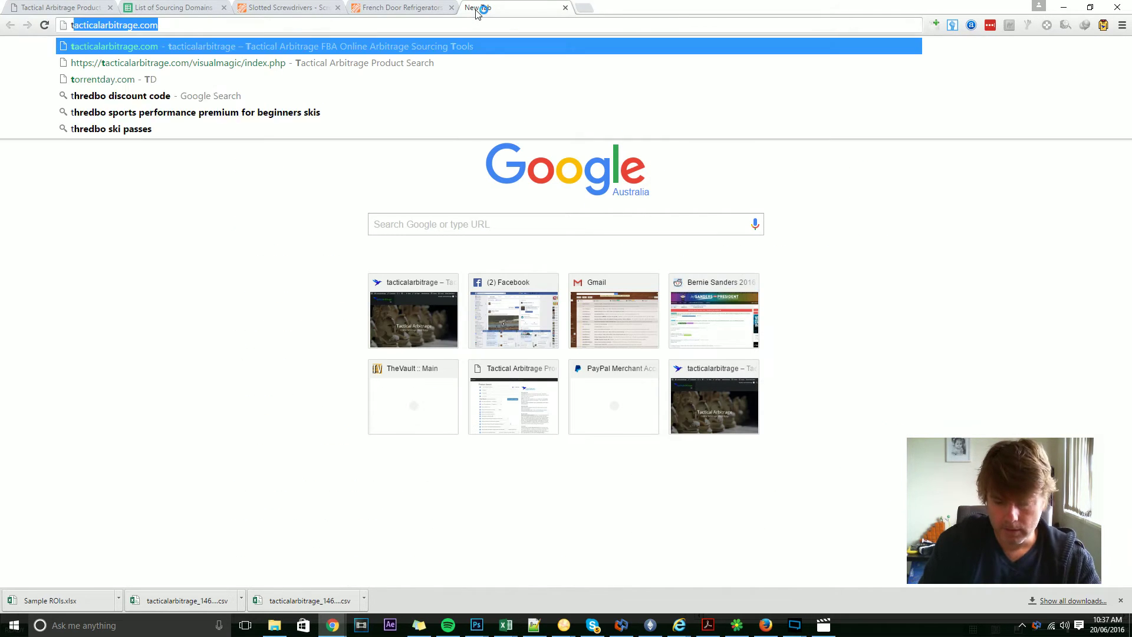
type("arget.com")
key("Return")
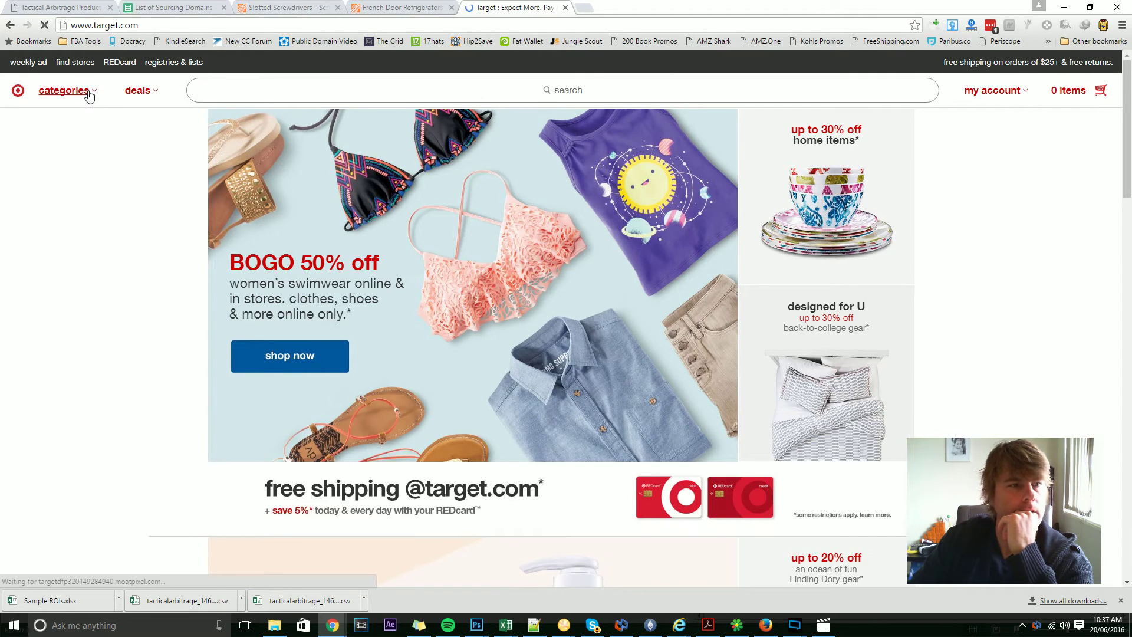
left_click(88, 94)
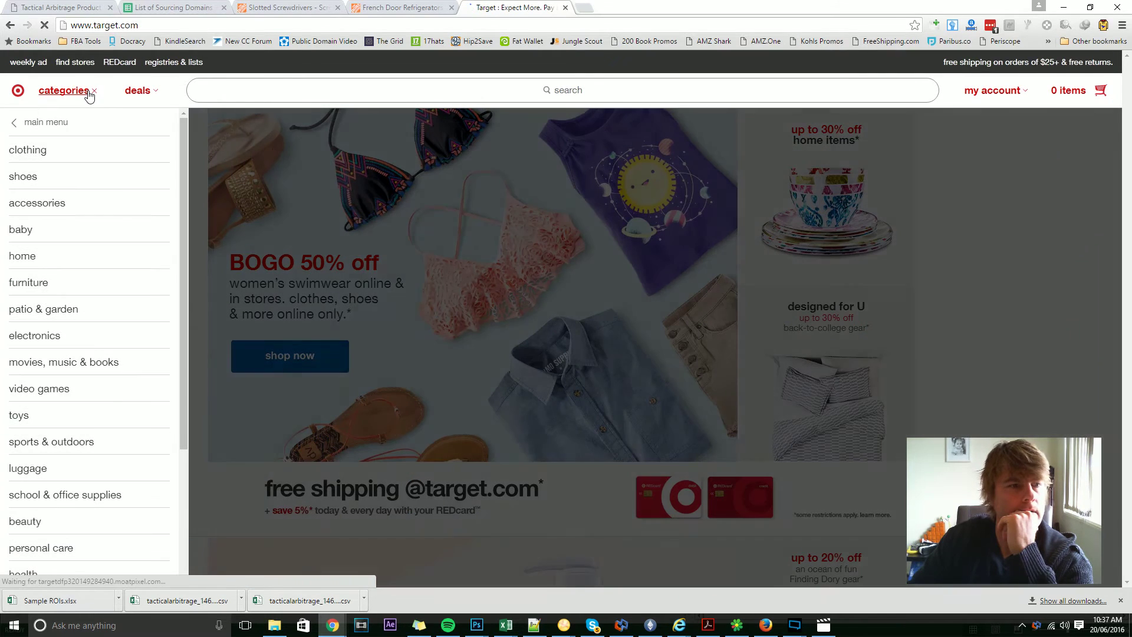
left_click(24, 232)
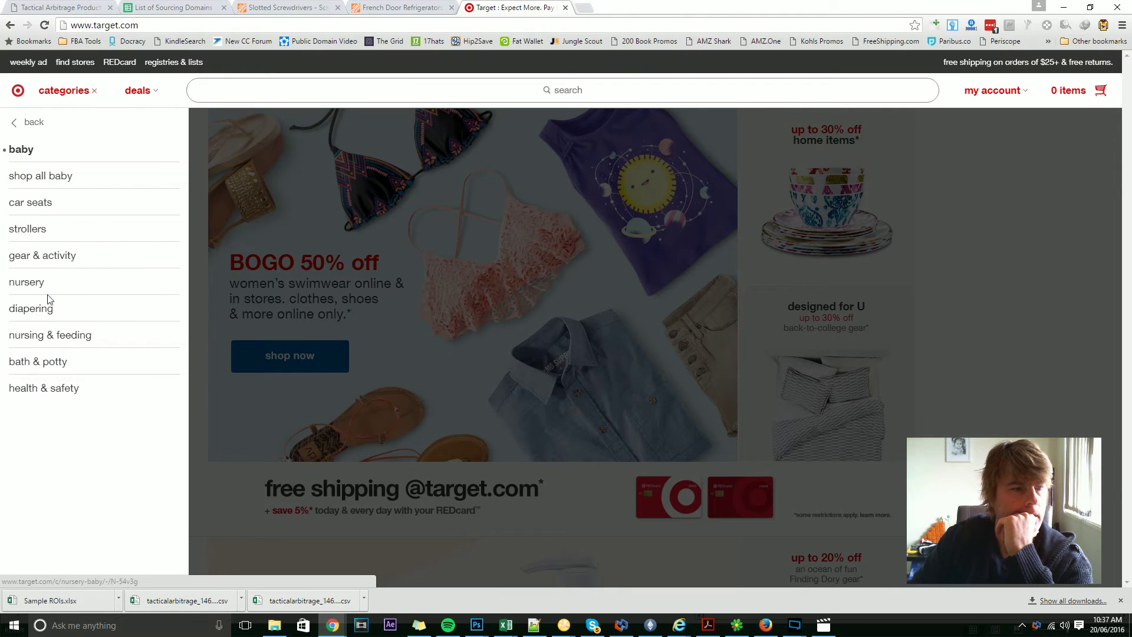
left_click(61, 255)
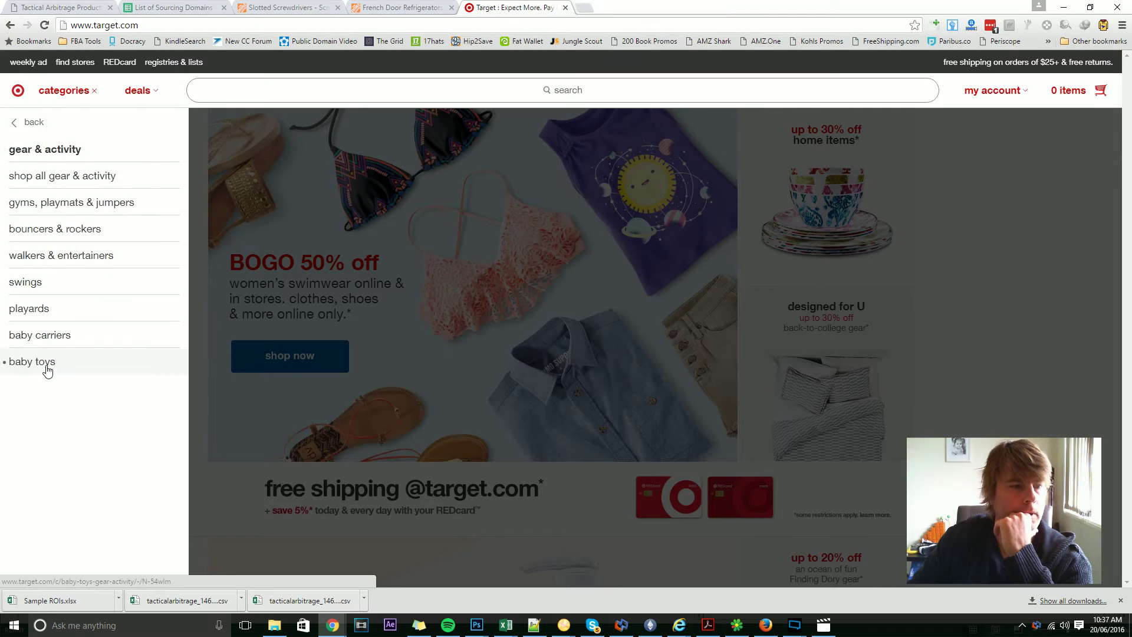
left_click(14, 364)
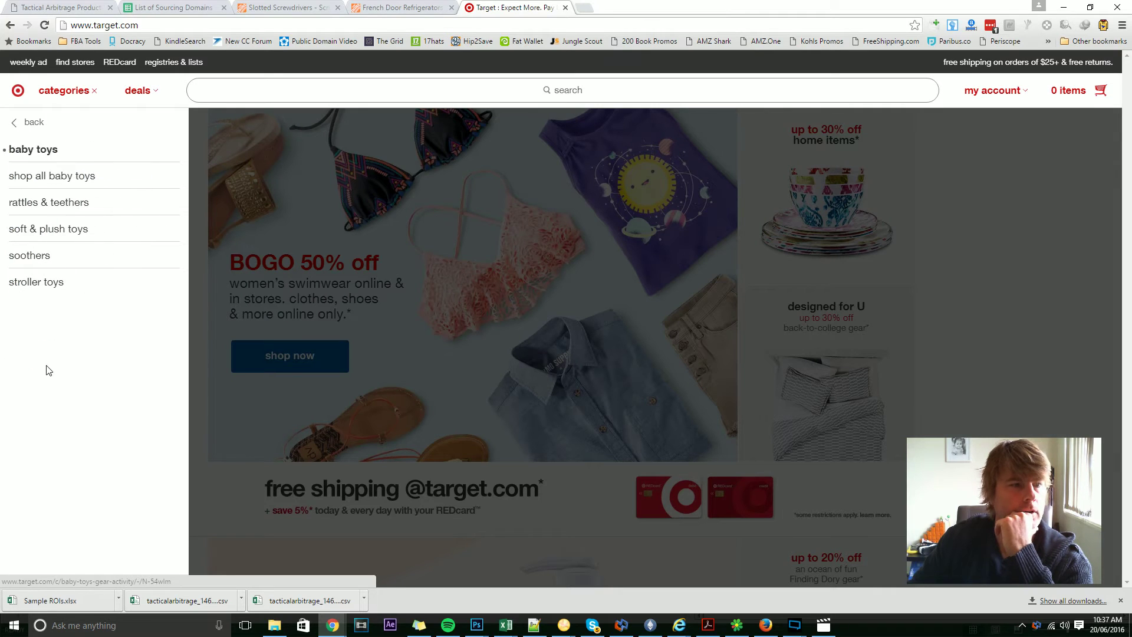
left_click(84, 187)
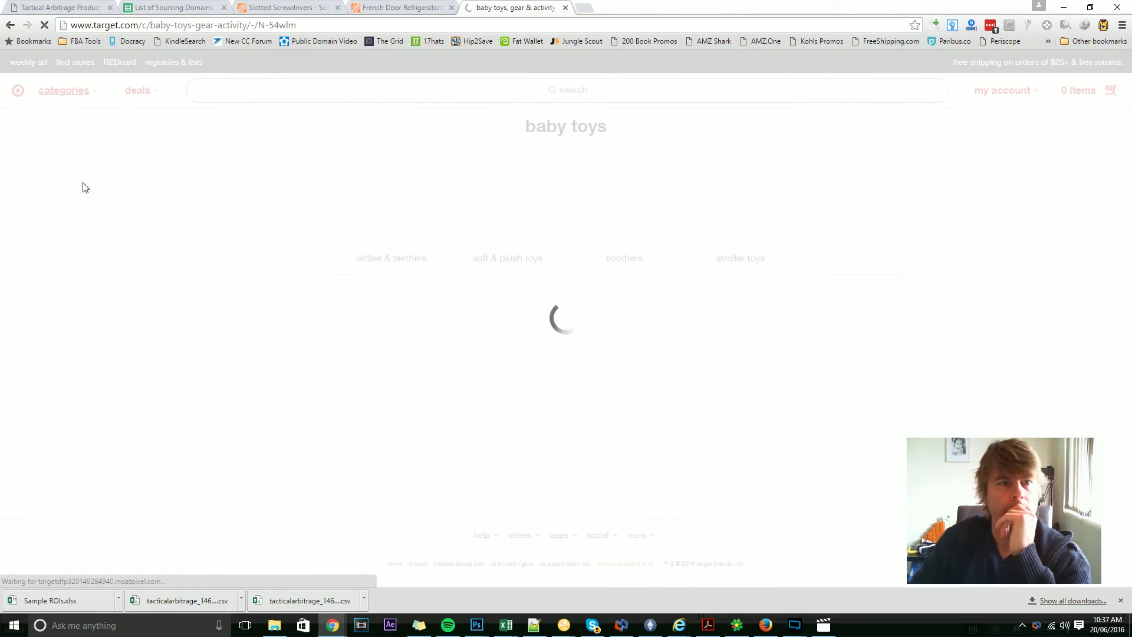
Step: Select the baby toys category code 54wlm in the page address
left_click(63, 13)
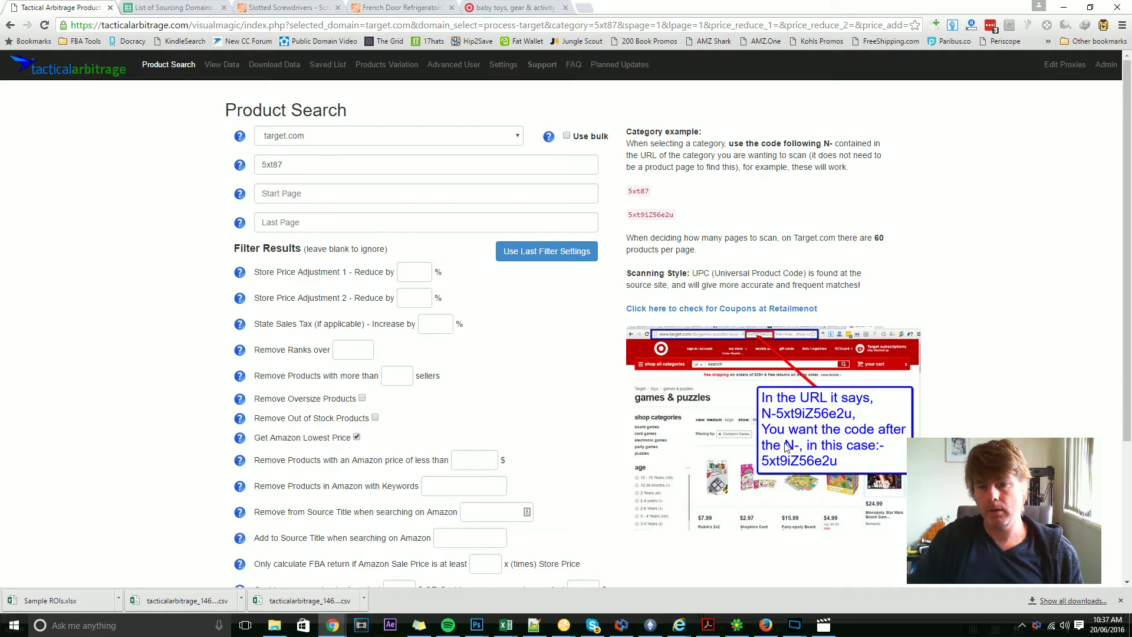
left_click(516, 7)
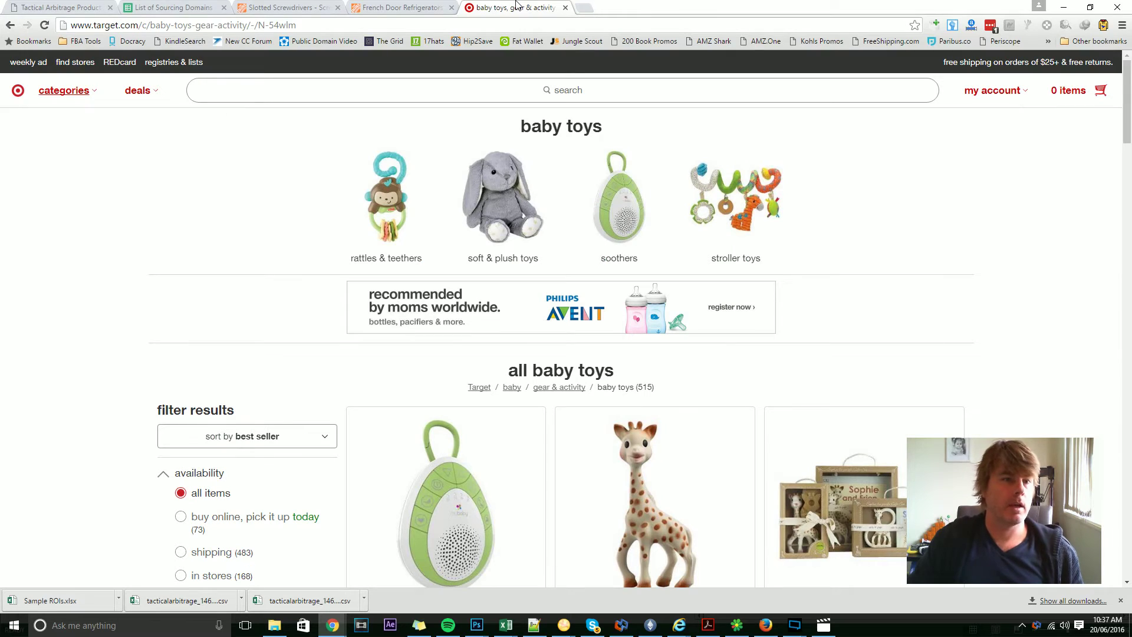
double_click(275, 28)
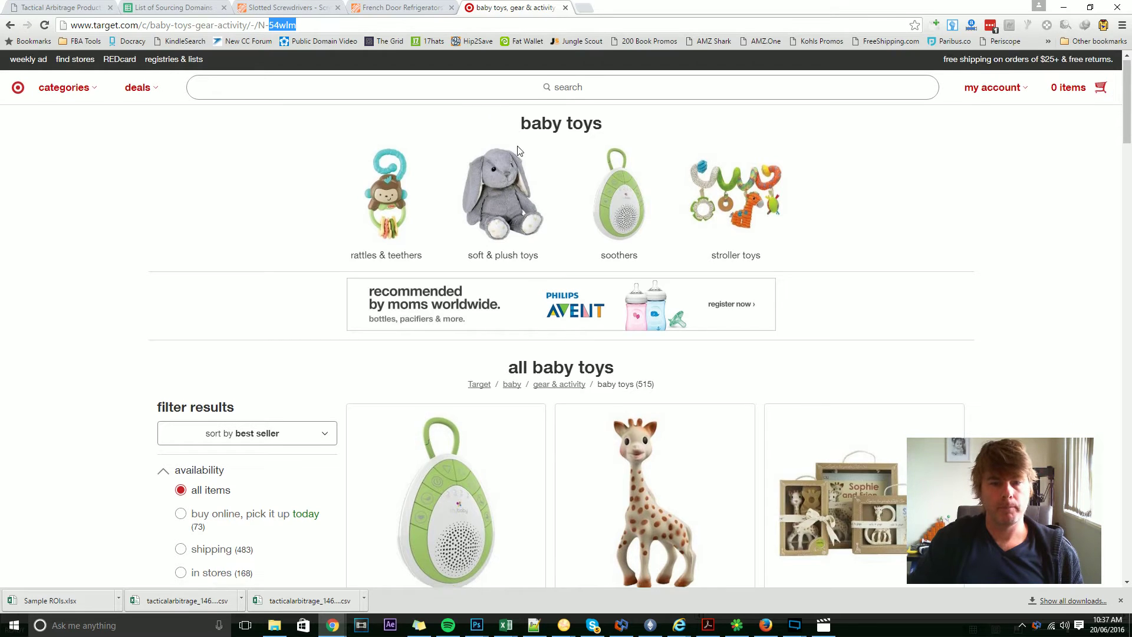
scroll(514, 163, "down", 5)
scroll(514, 164, "up", 5)
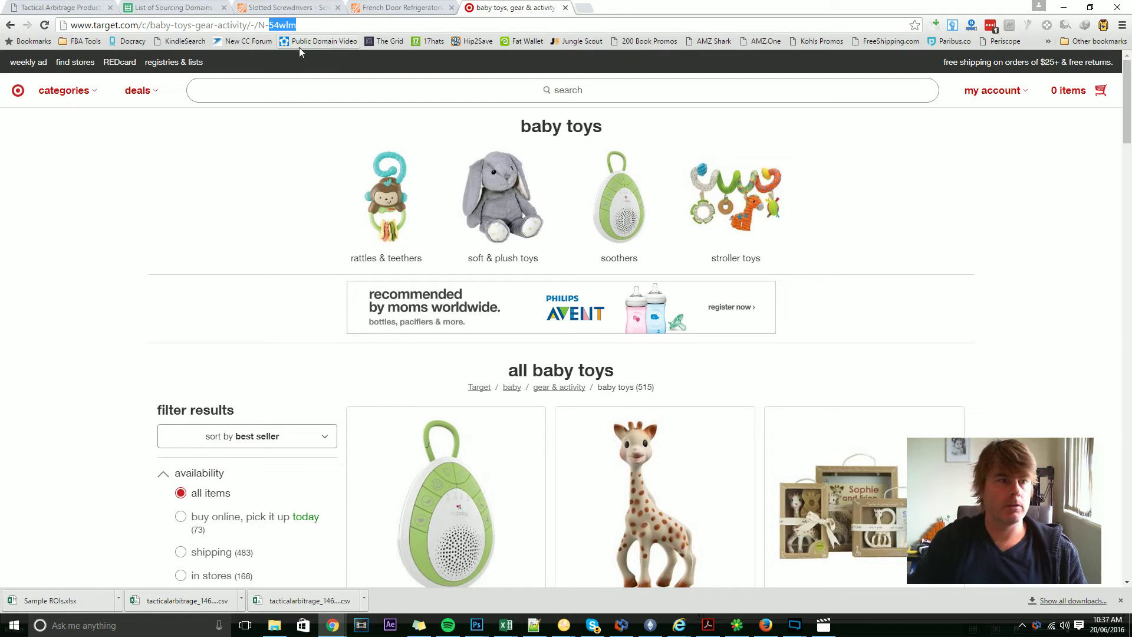
Step: Browse Target's soft & plush toys and gear & activity category pages
left_click(81, 92)
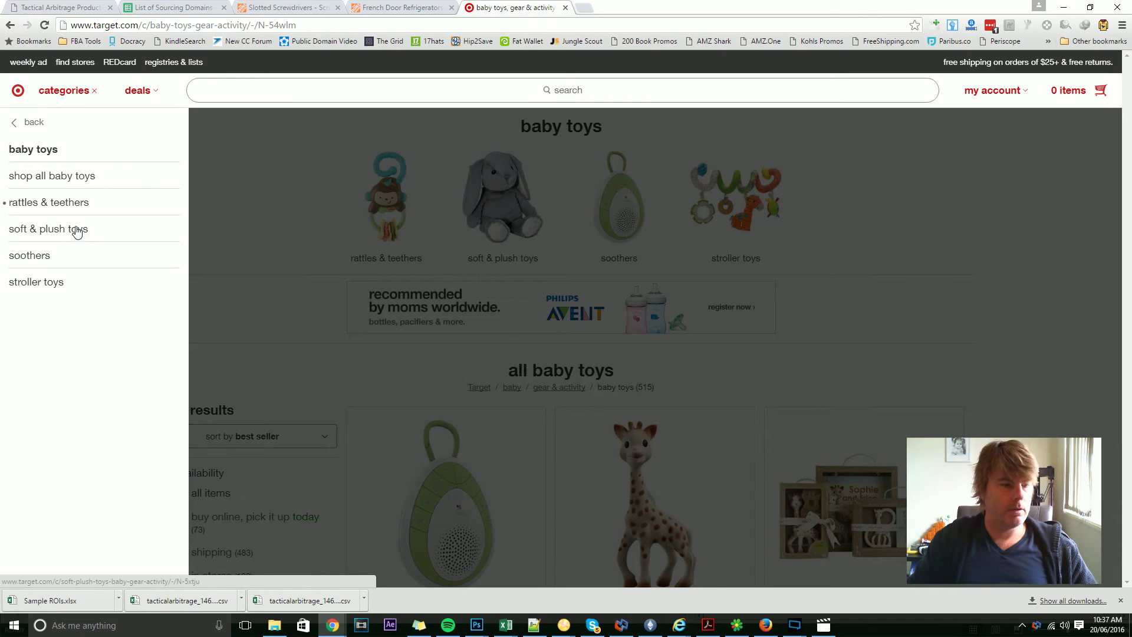
left_click(77, 230)
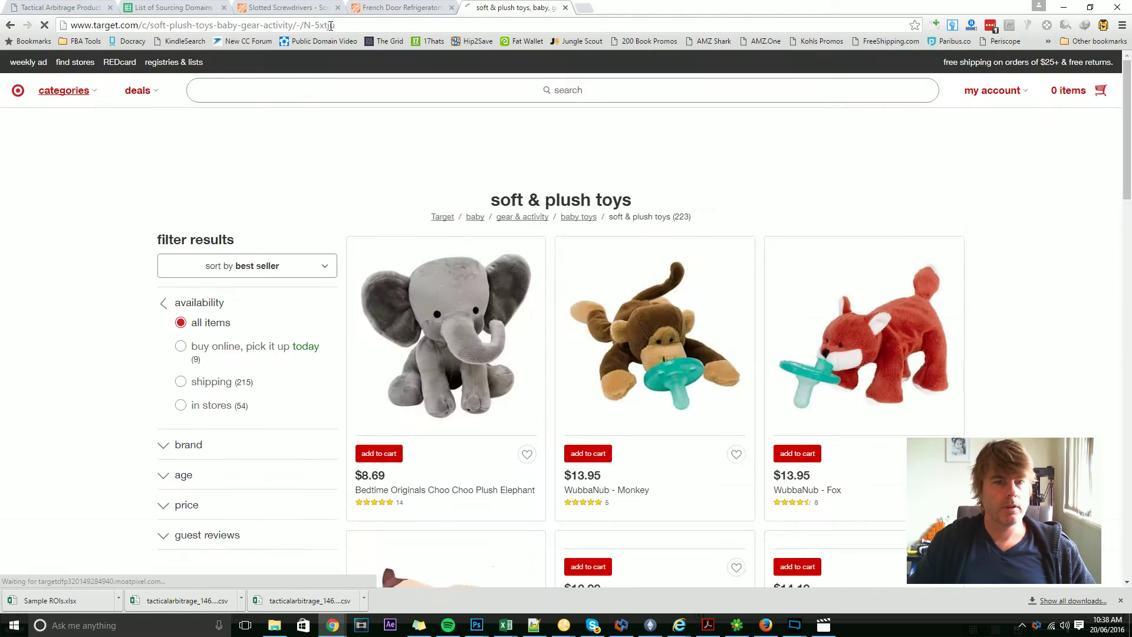
left_click(85, 96)
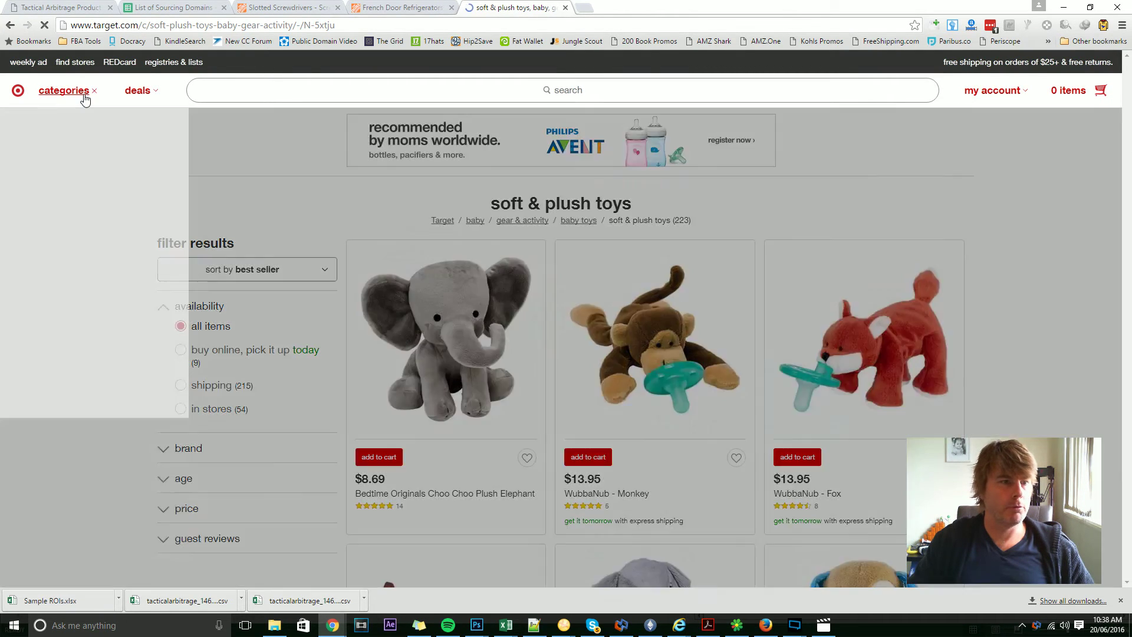
left_click(33, 124)
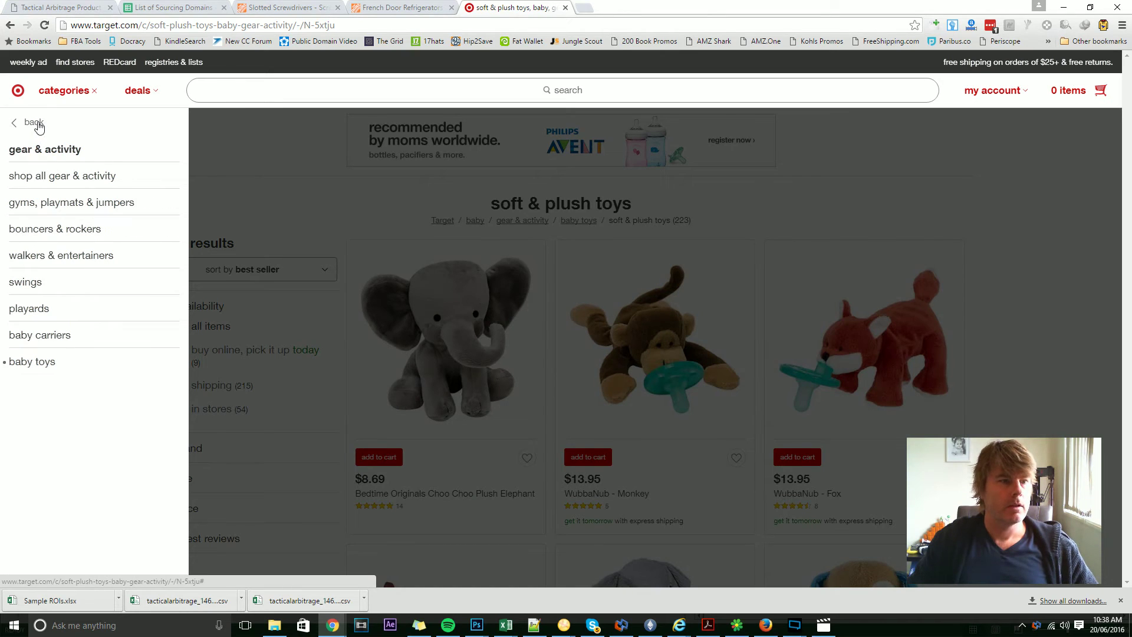
left_click(45, 152)
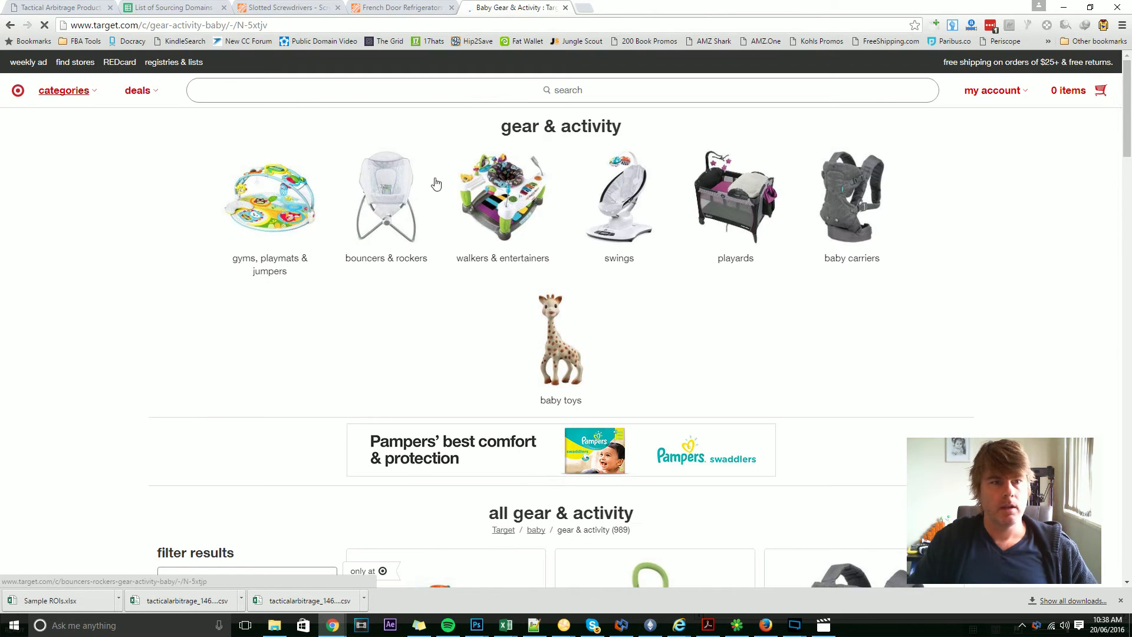
scroll(402, 172, "down", 5)
scroll(407, 172, "up", 5)
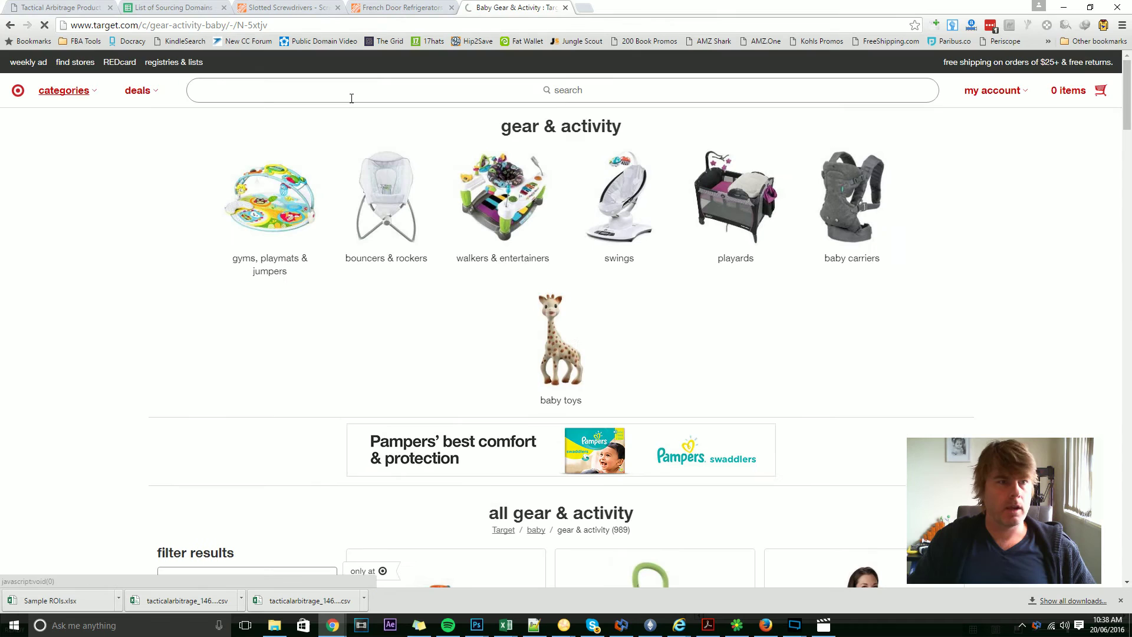
Step: Open Target's baby category page and scroll through its listings
left_click(87, 93)
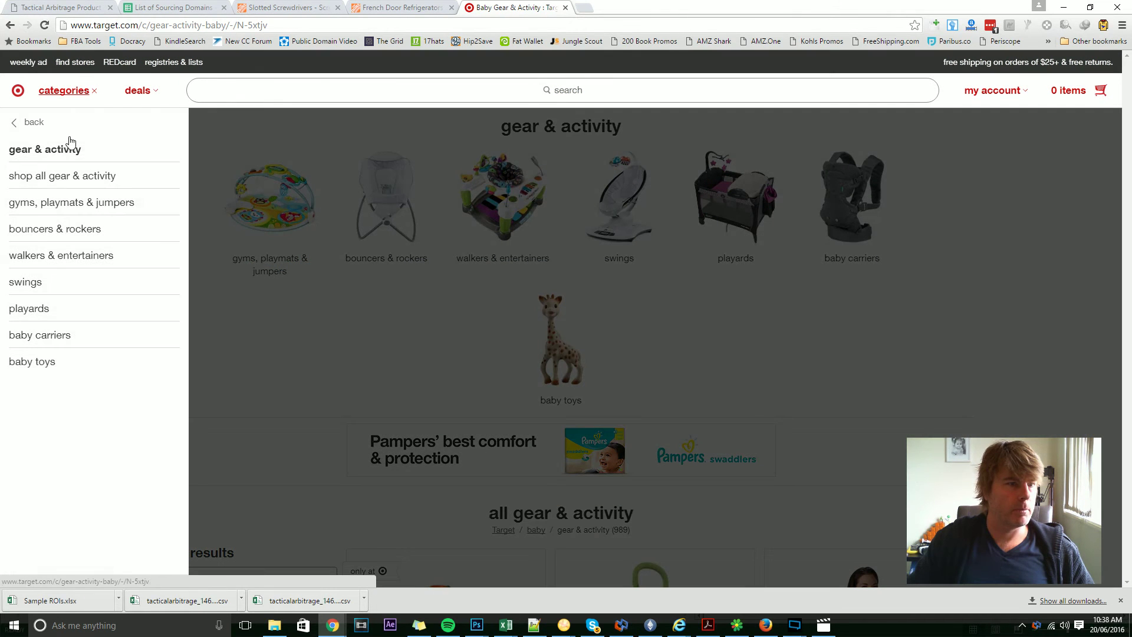
left_click(42, 126)
left_click(21, 149)
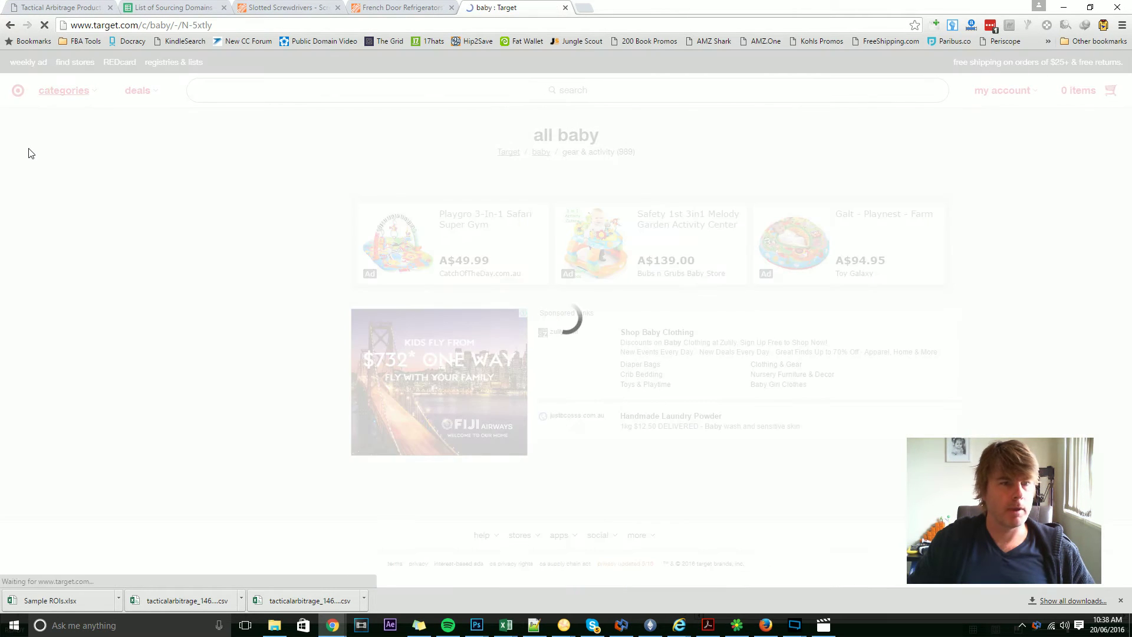
scroll(452, 189, "down", 5)
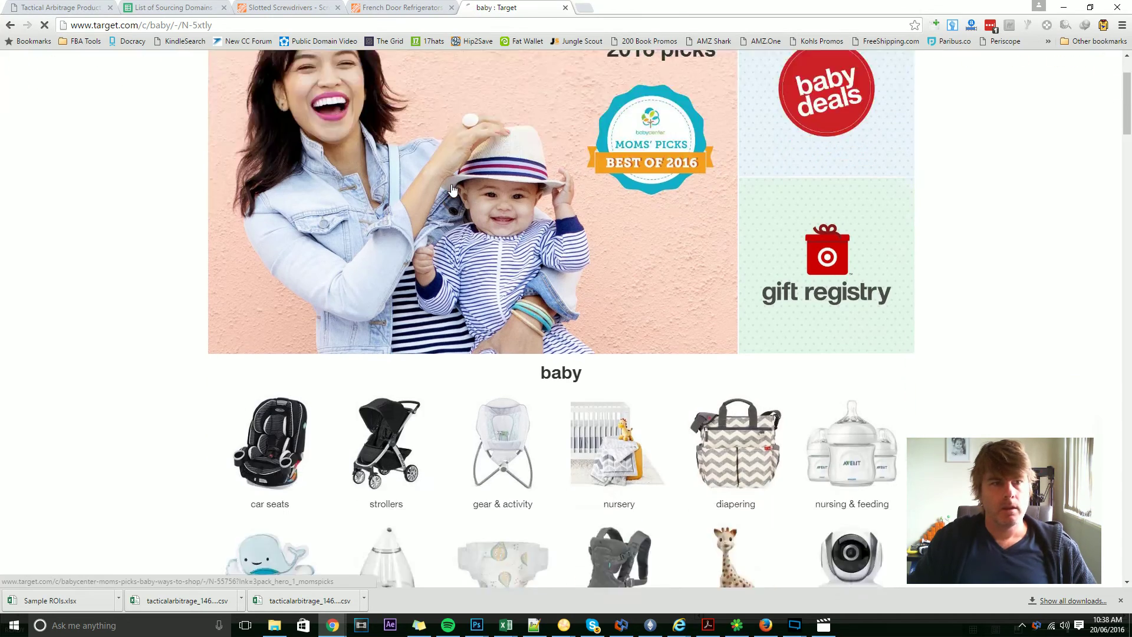
scroll(566, 235, "down", 6)
scroll(596, 231, "up", 6)
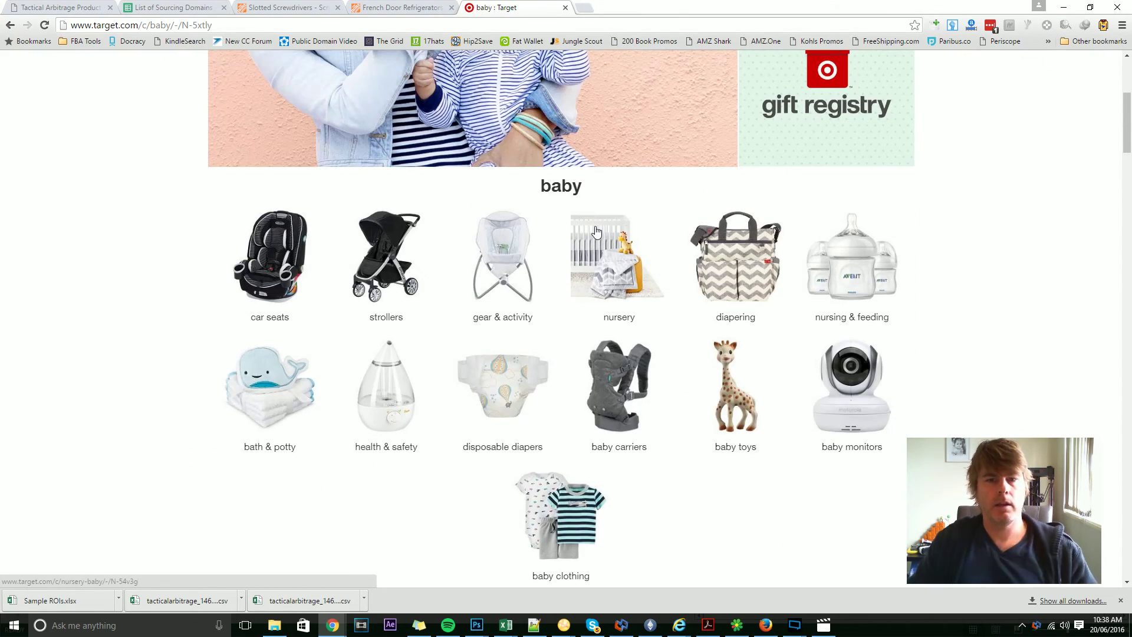
scroll(283, 328, "down", 11)
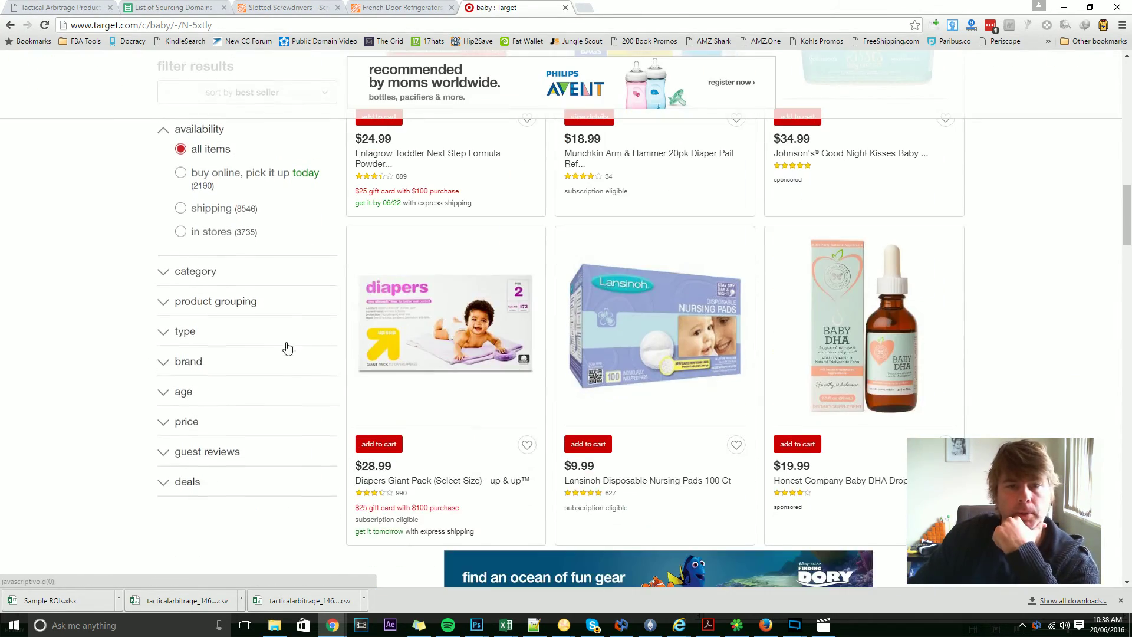
scroll(298, 372, "up", 5)
scroll(301, 371, "down", 12)
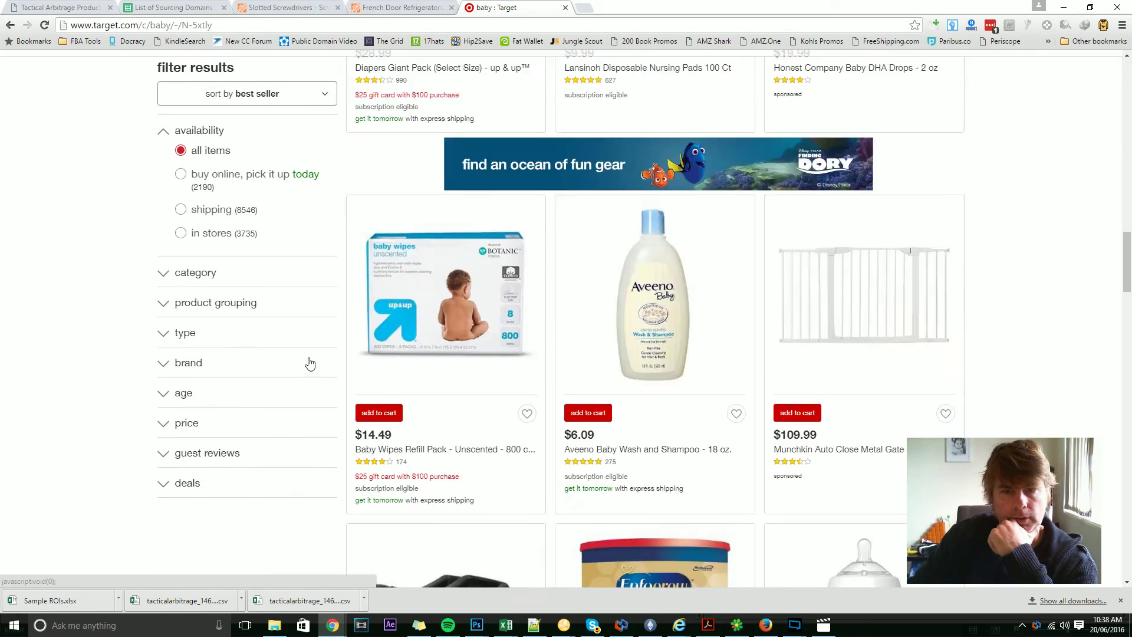
scroll(310, 363, "down", 18)
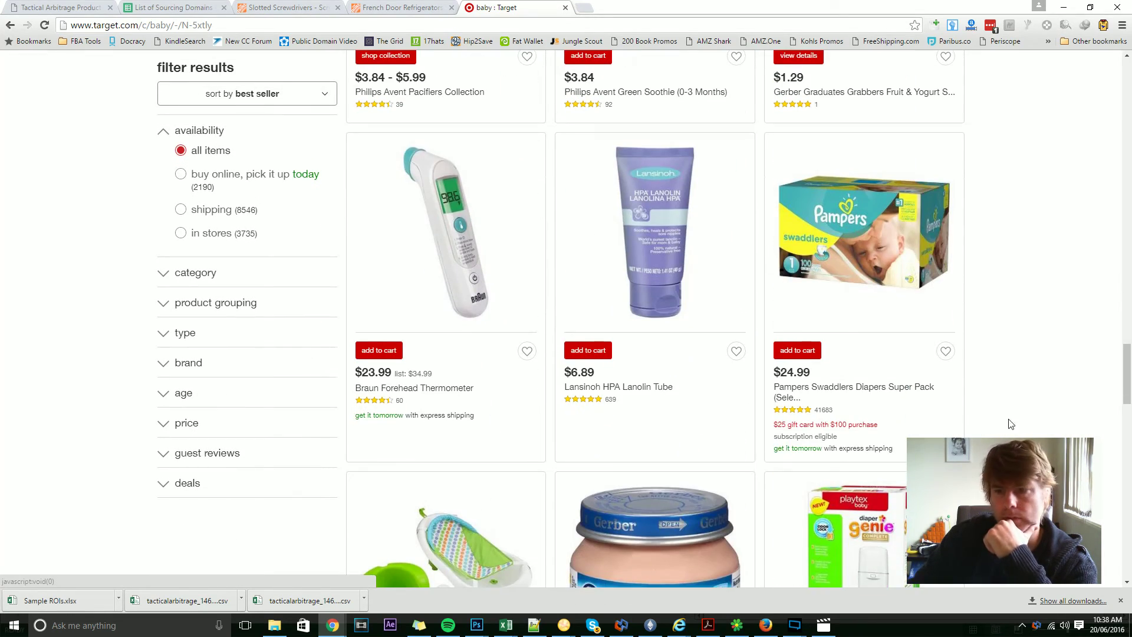
left_click_drag(1125, 377, 1120, 65)
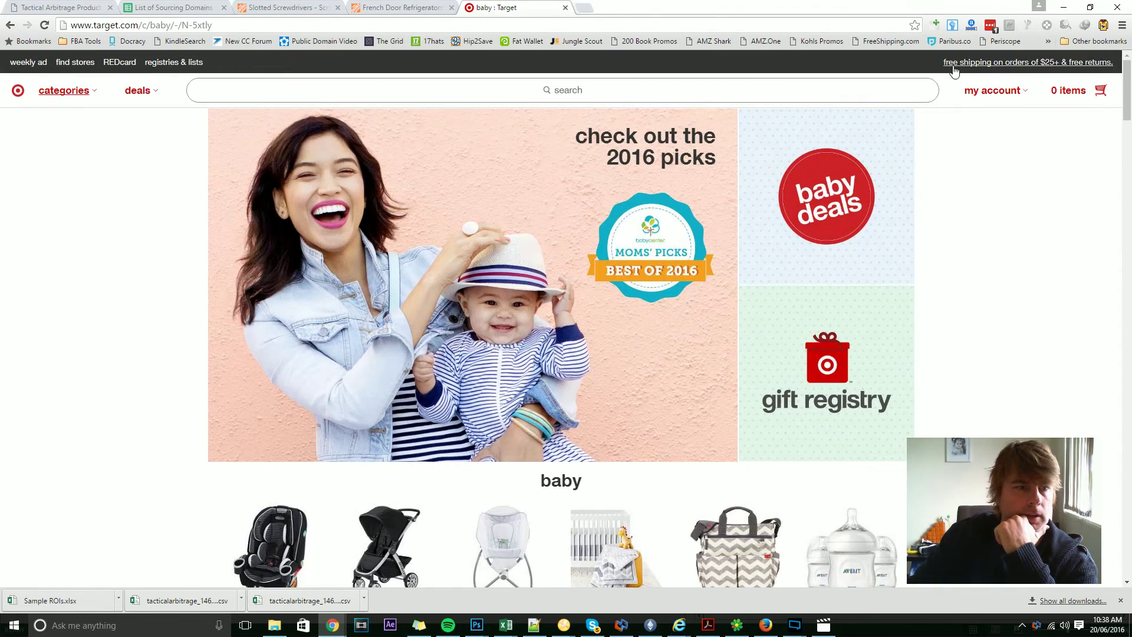
scroll(312, 336, "down", 5)
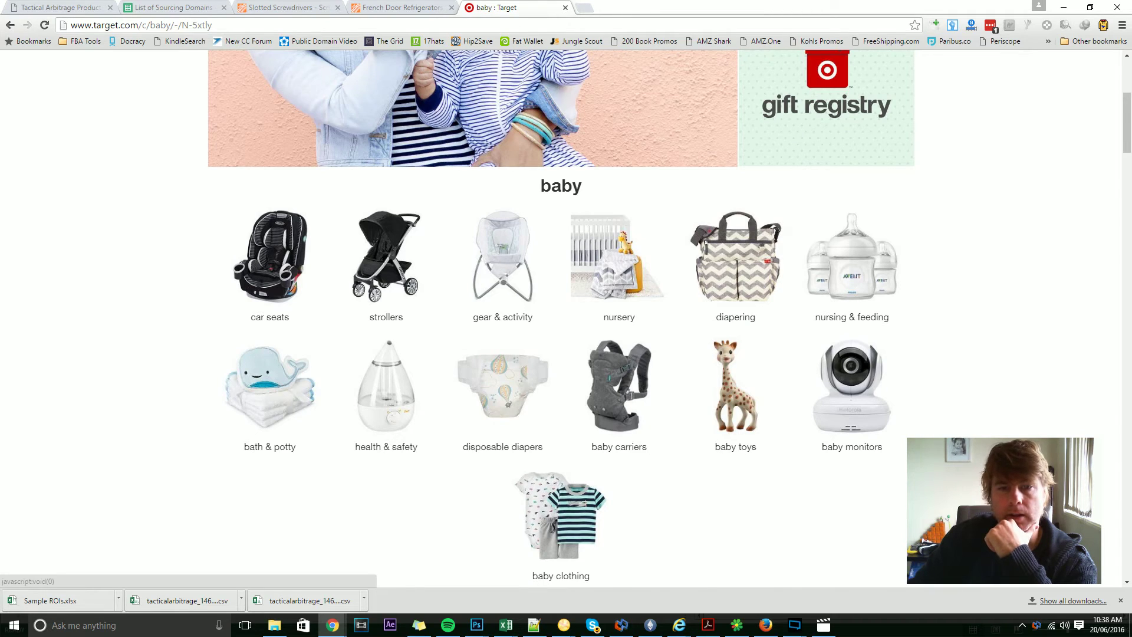
scroll(566, 255, "up", 5)
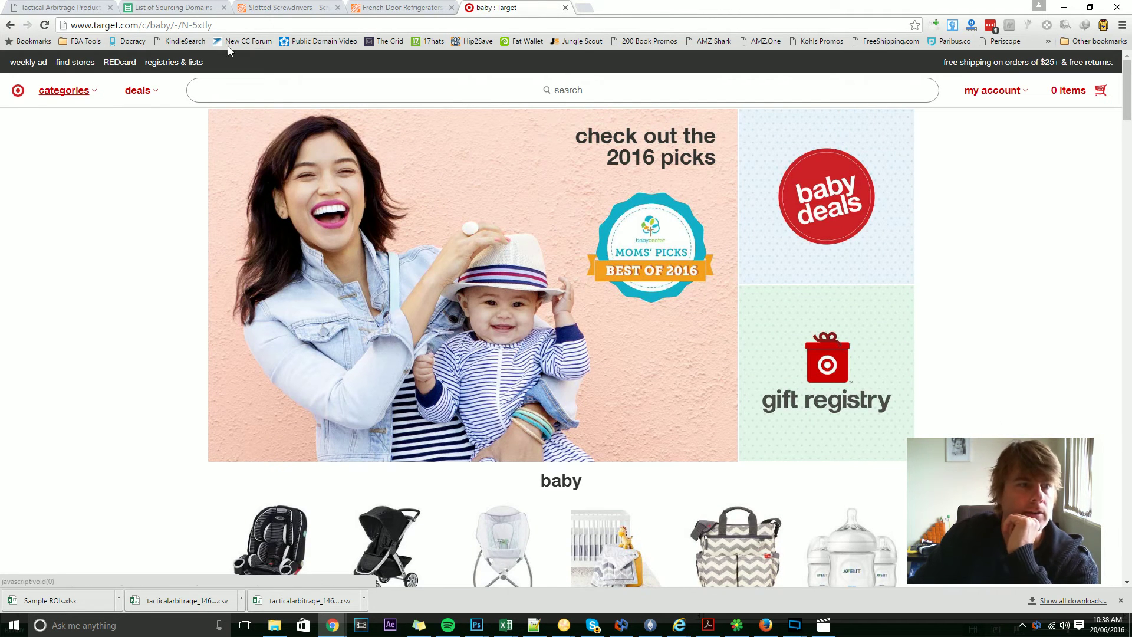
Step: Copy the baby code 5xtly and select 5xt87 in the Category field
double_click(199, 25)
key("ctrl+c")
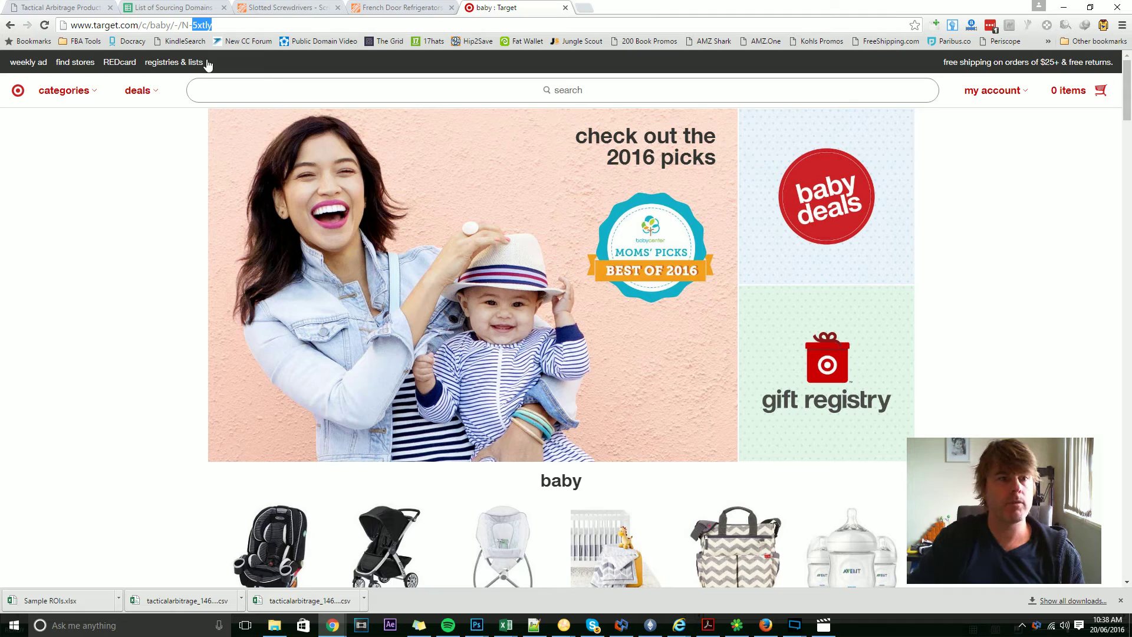
left_click(41, 5)
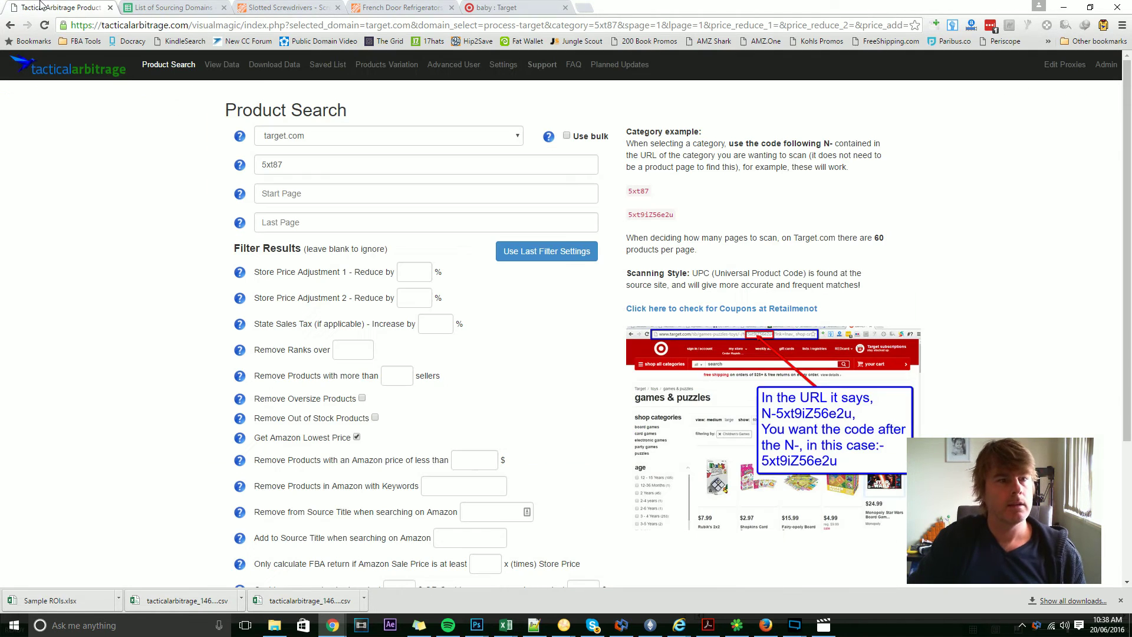
double_click(272, 164)
Step: Paste 5xtly into the Category field and enter Start Page 1 and Last Page 10
key("ctrl+v")
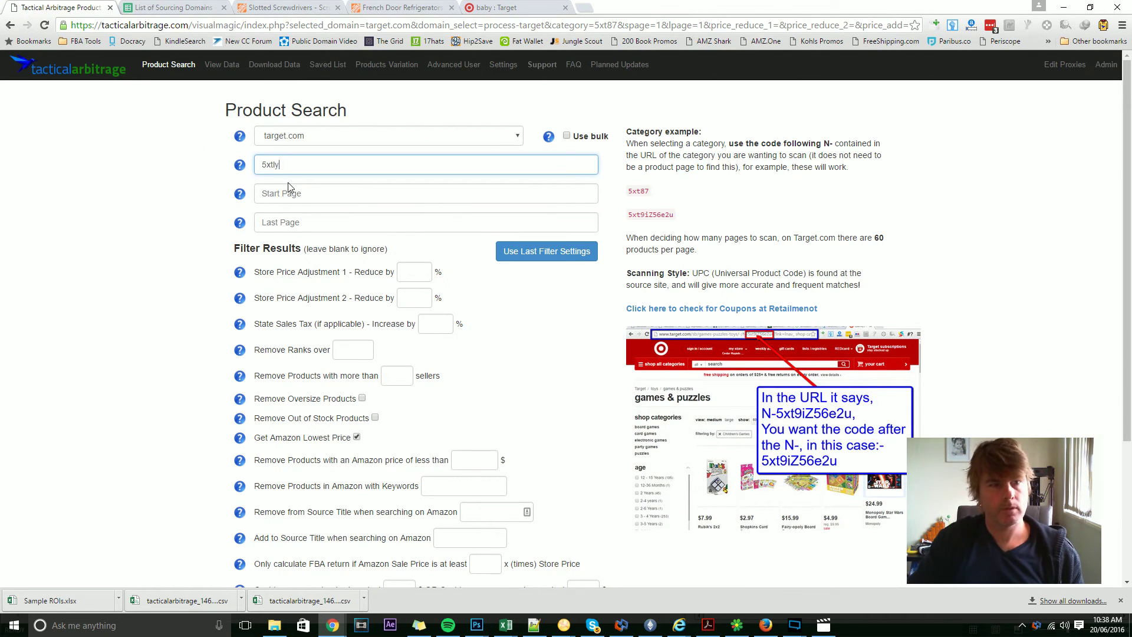
left_click(299, 192)
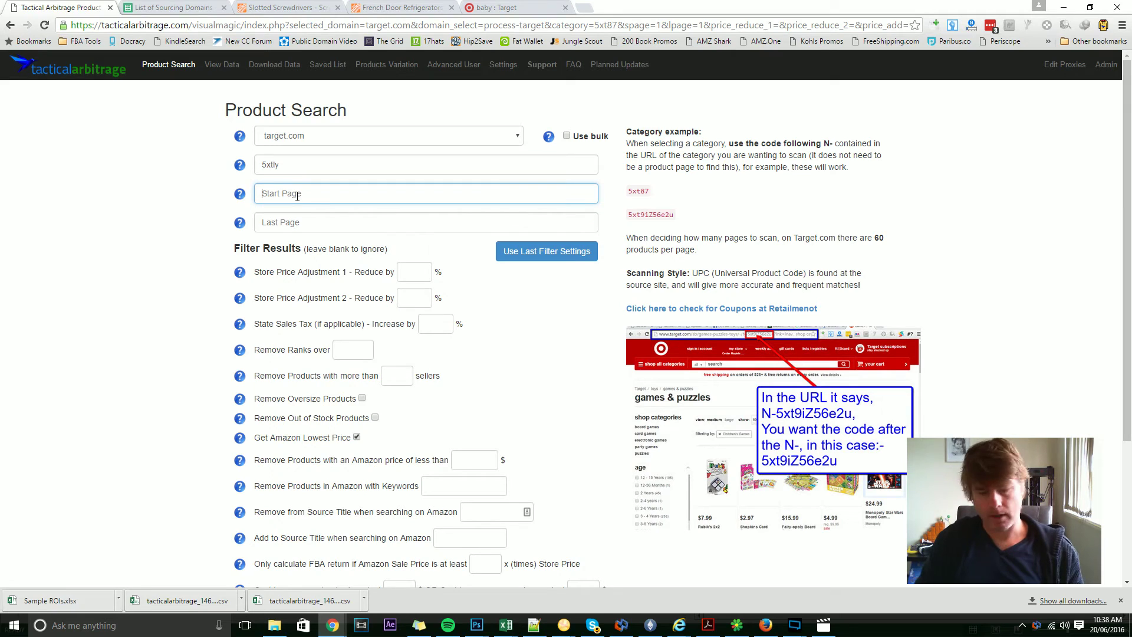
type("1")
key("Tab")
type("1")
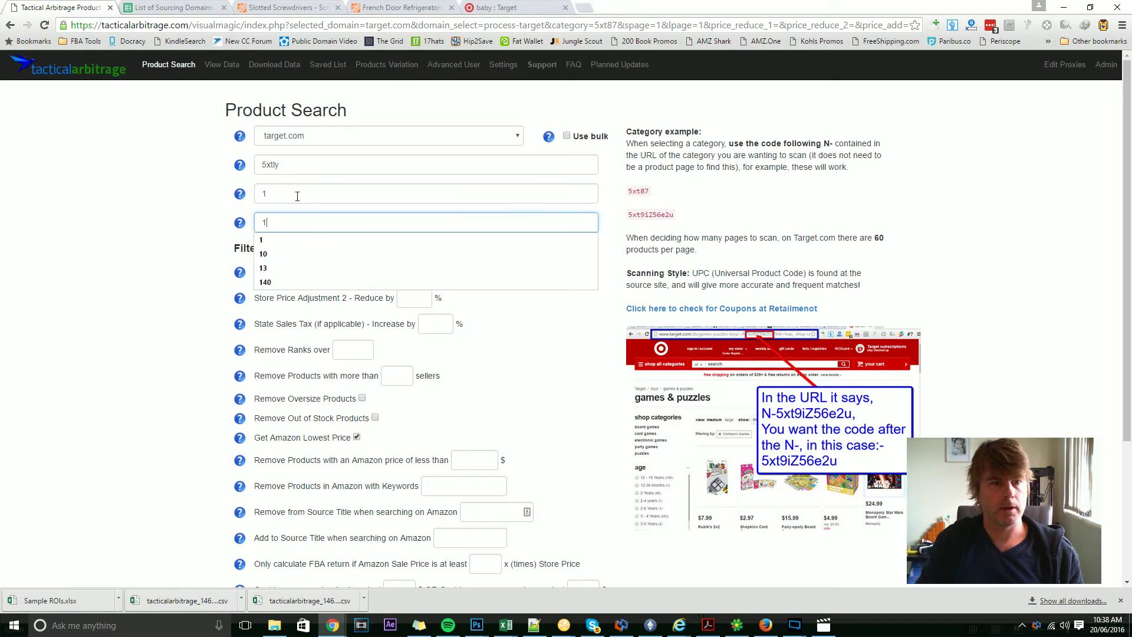
key("Tab")
left_click(298, 230)
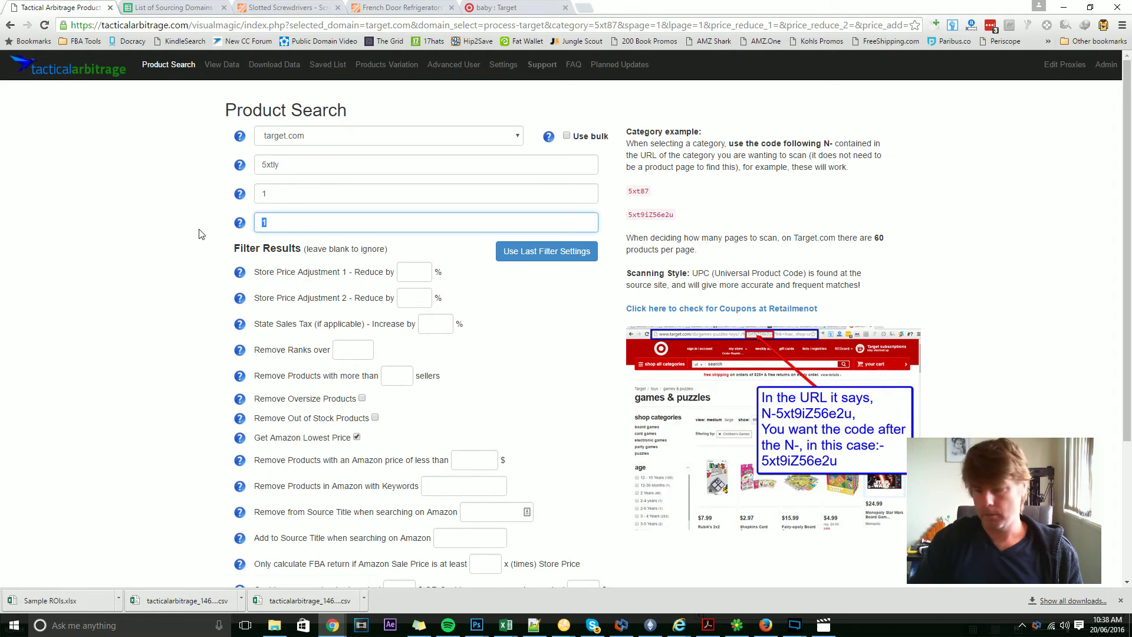
type("0")
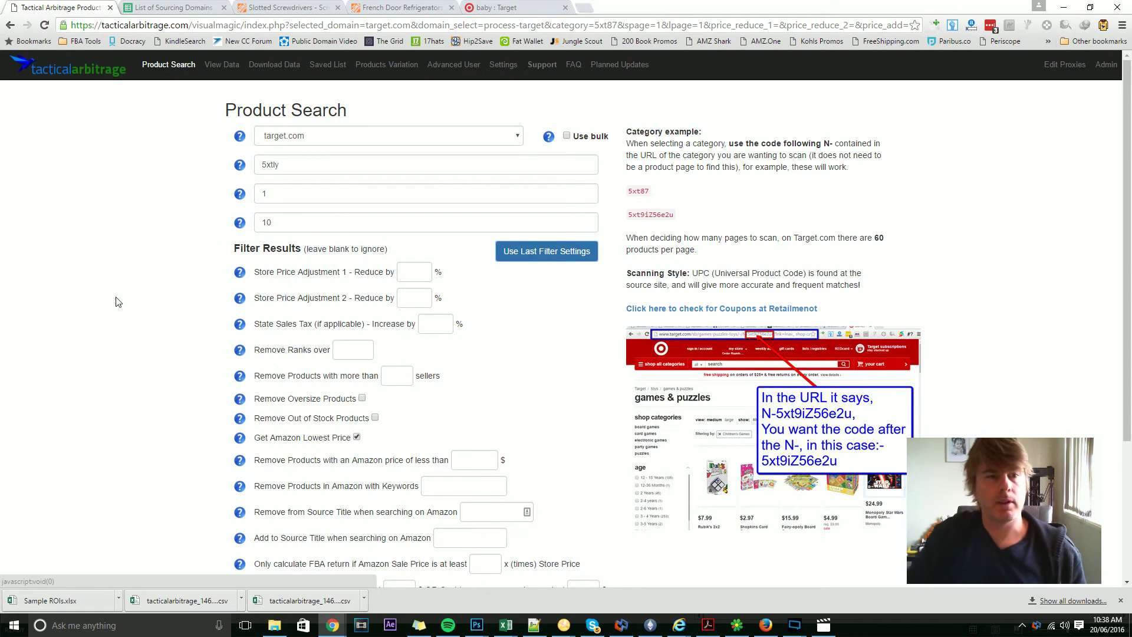
double_click(261, 222)
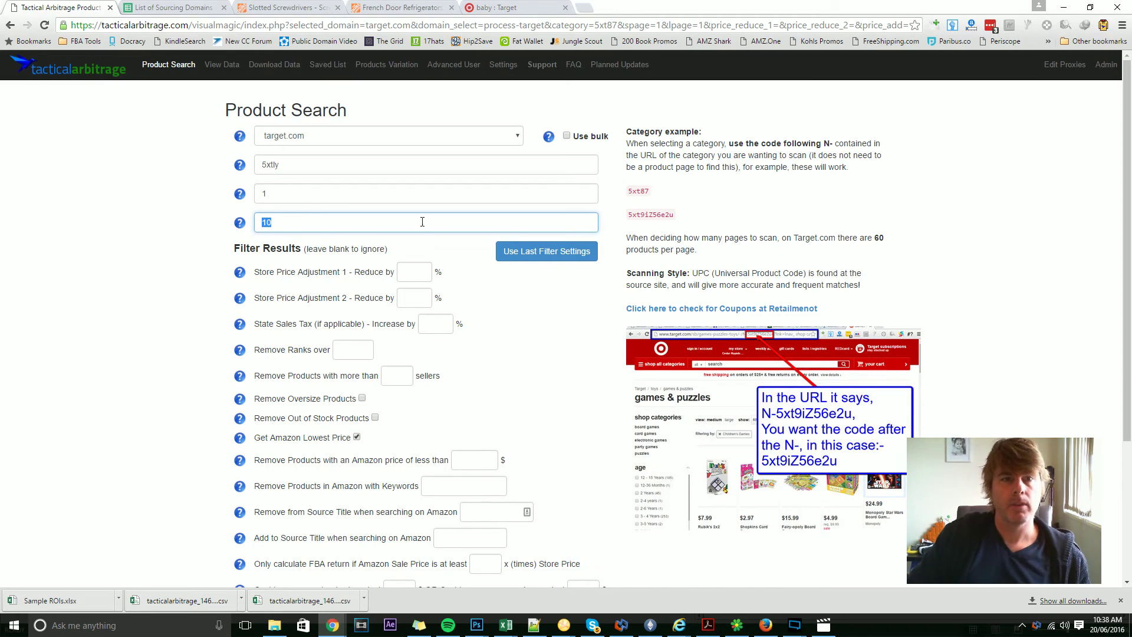
Step: Confirm the Target baby category lists 9437 products
left_click(498, 7)
scroll(779, 190, "down", 14)
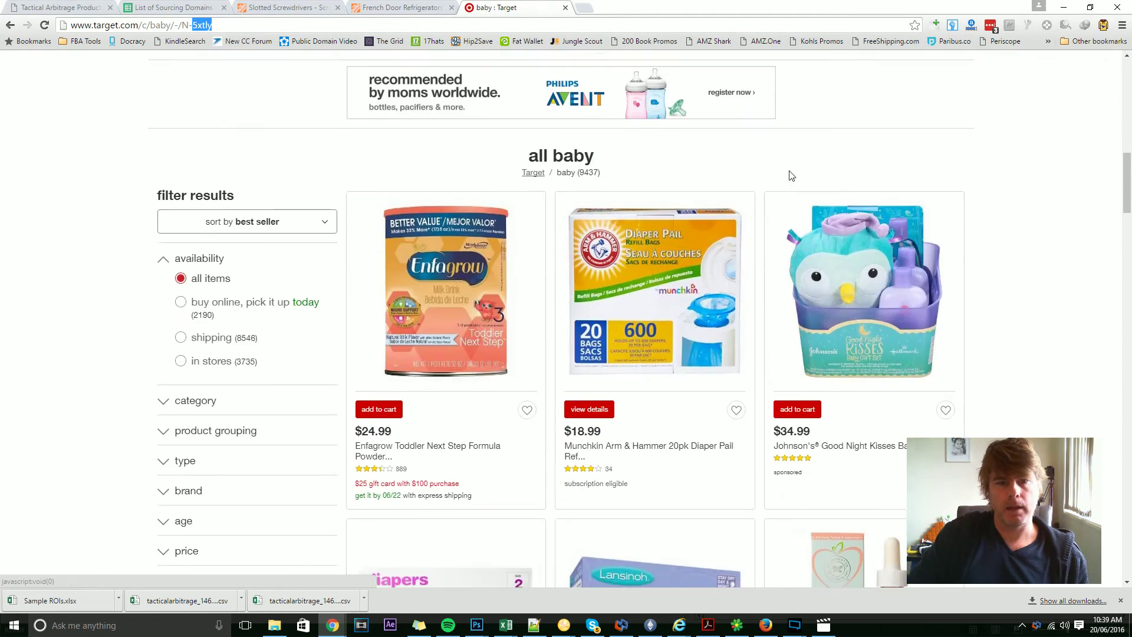
scroll(789, 184, "down", 4)
scroll(789, 185, "up", 5)
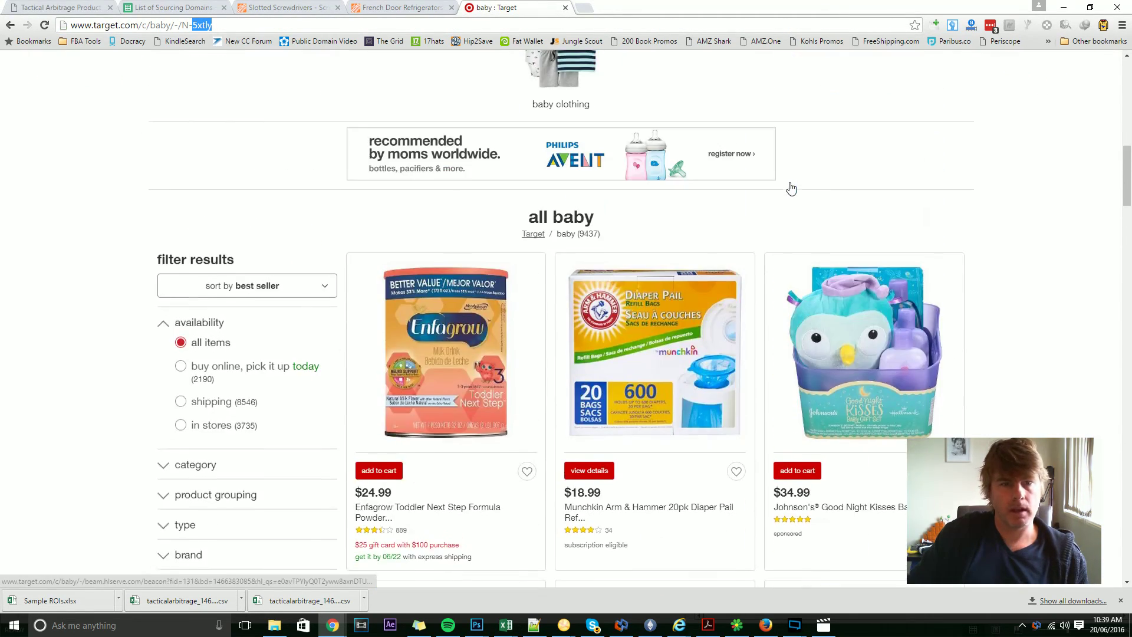
double_click(588, 234)
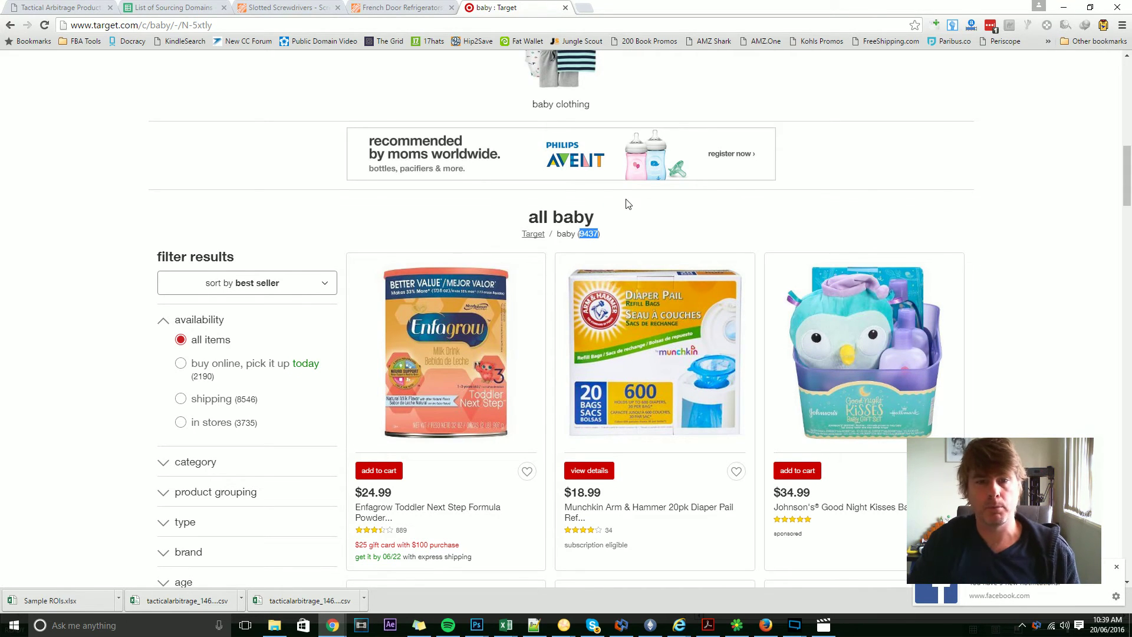
Step: Check Tactical Arbitrage's 60-products-per-page note and start a Windows search
left_click(64, 7)
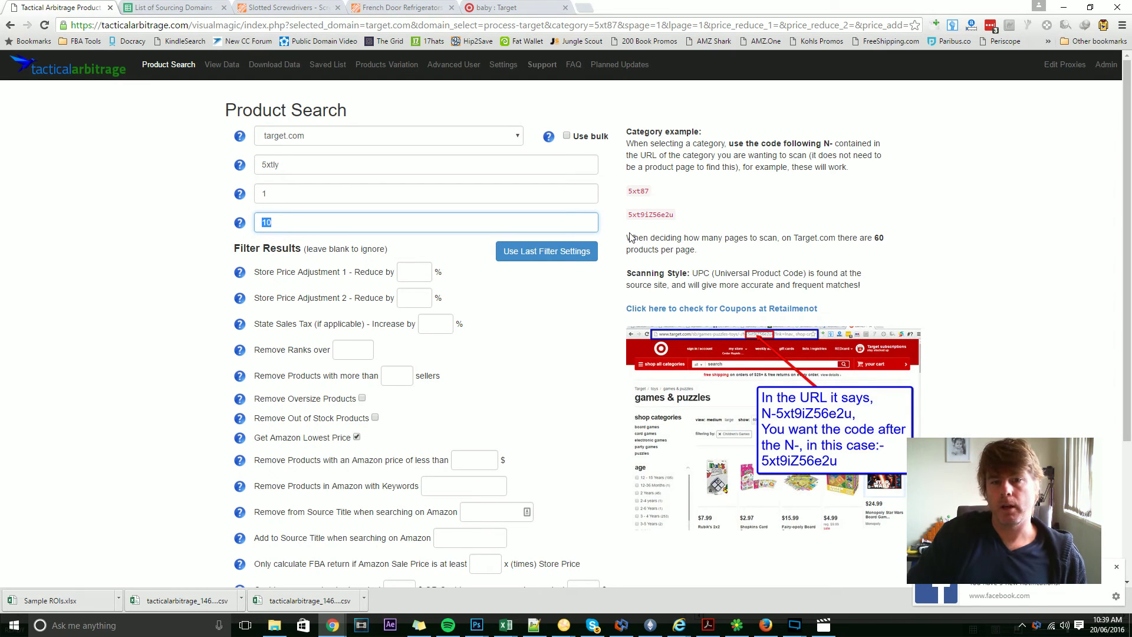
left_click_drag(627, 234, 699, 250)
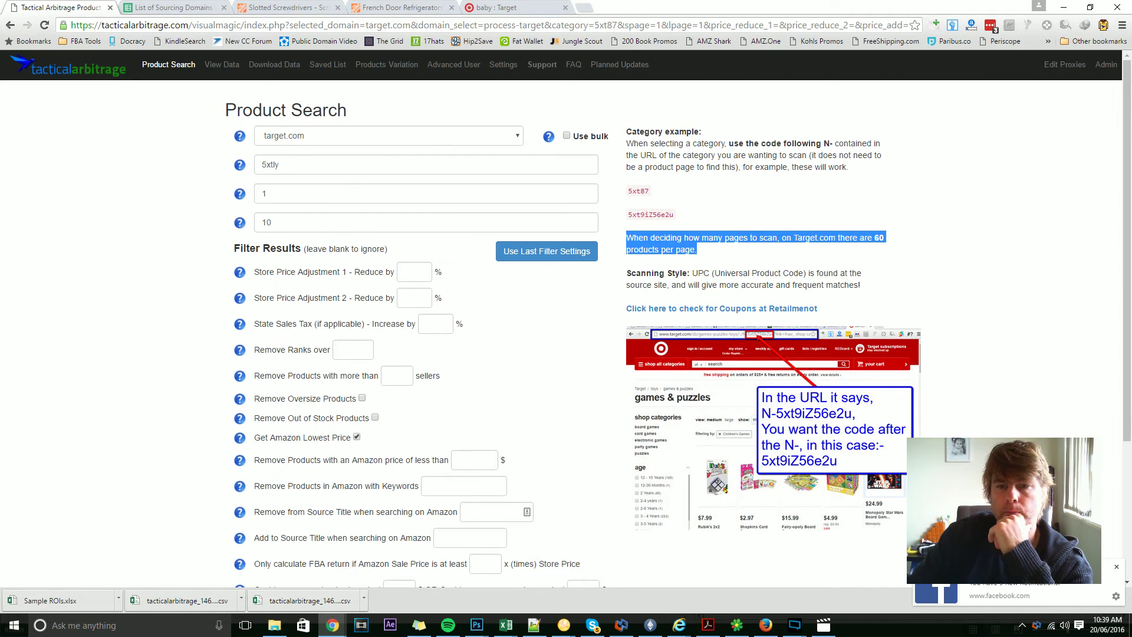
left_click(829, 256)
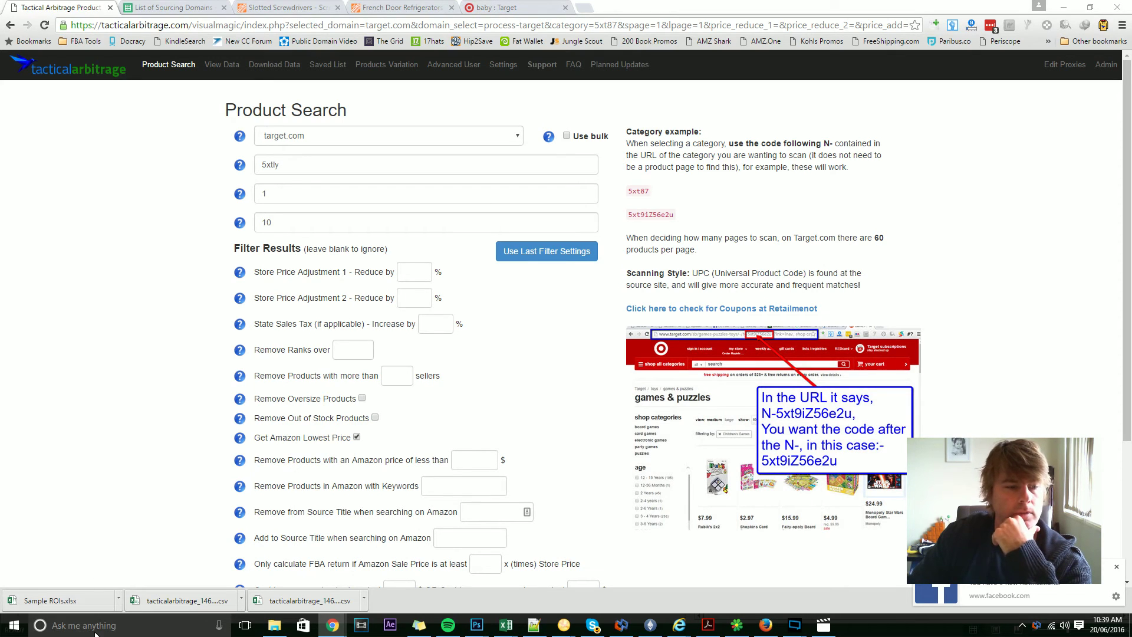
left_click(49, 628)
Step: Launch Calculator and compute 9437 ÷ 60 = 157.28 pages
type("cacl")
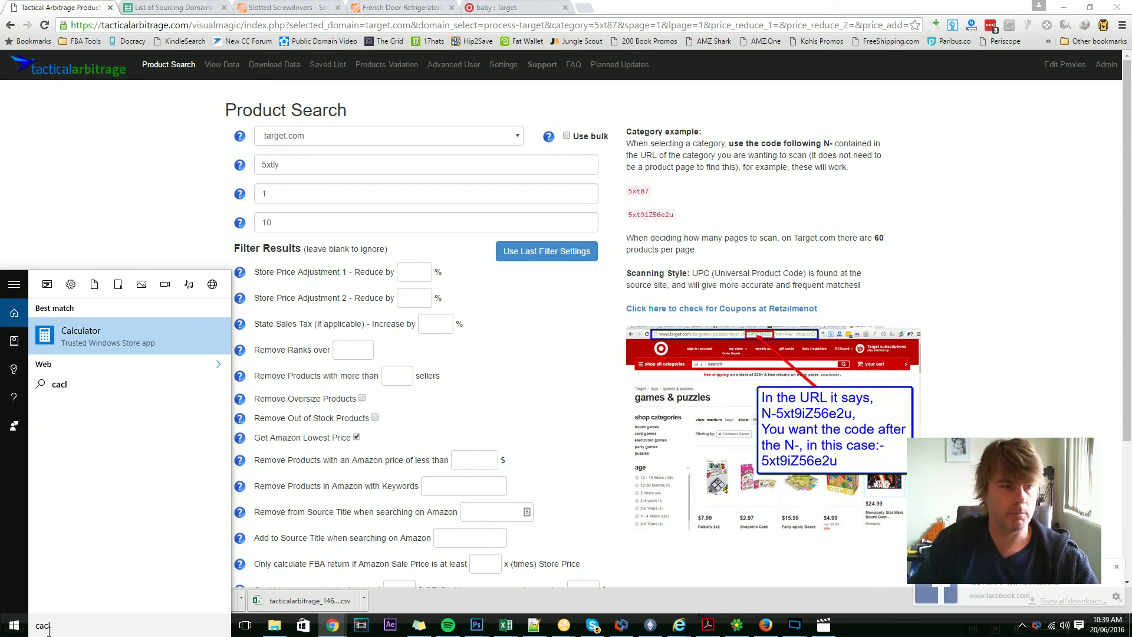
left_click(86, 334)
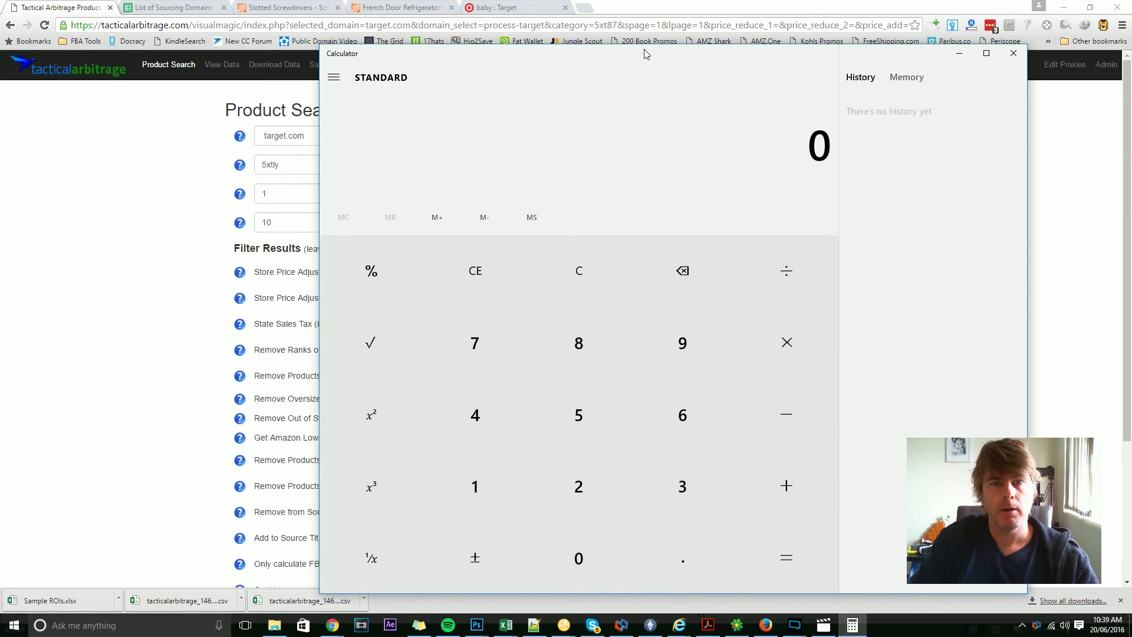
left_click(518, 8)
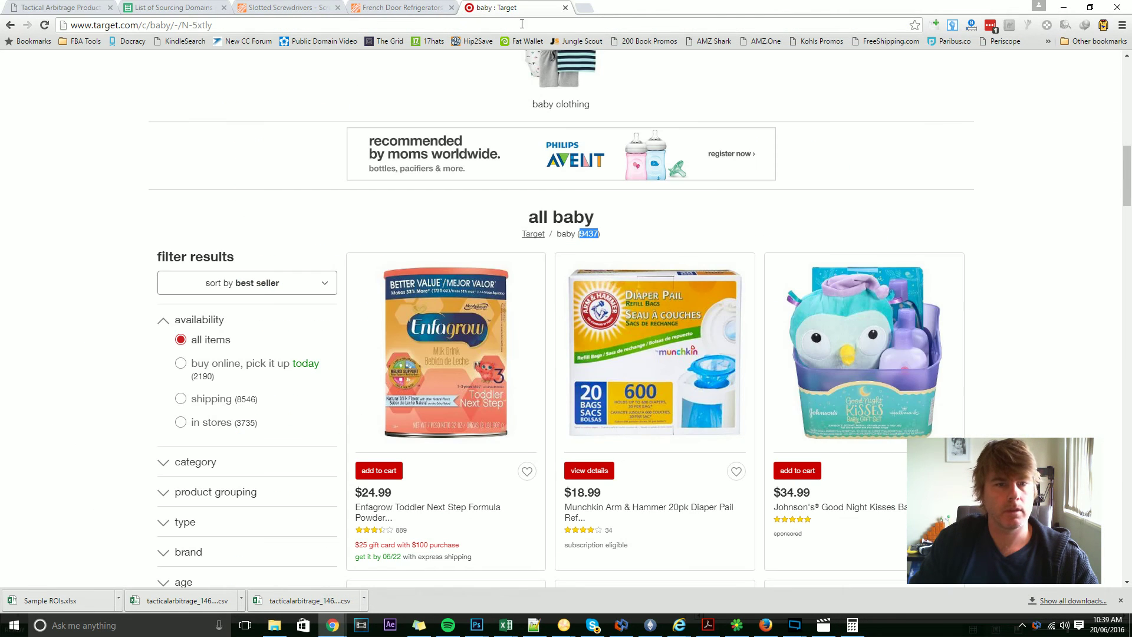
left_click(853, 623)
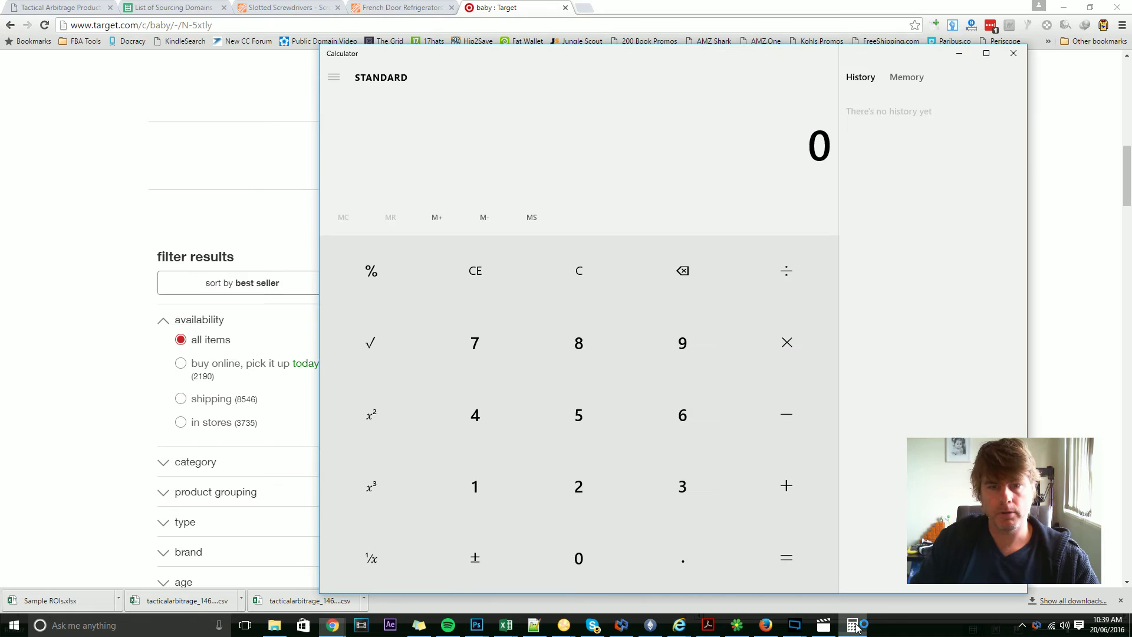
type("9437")
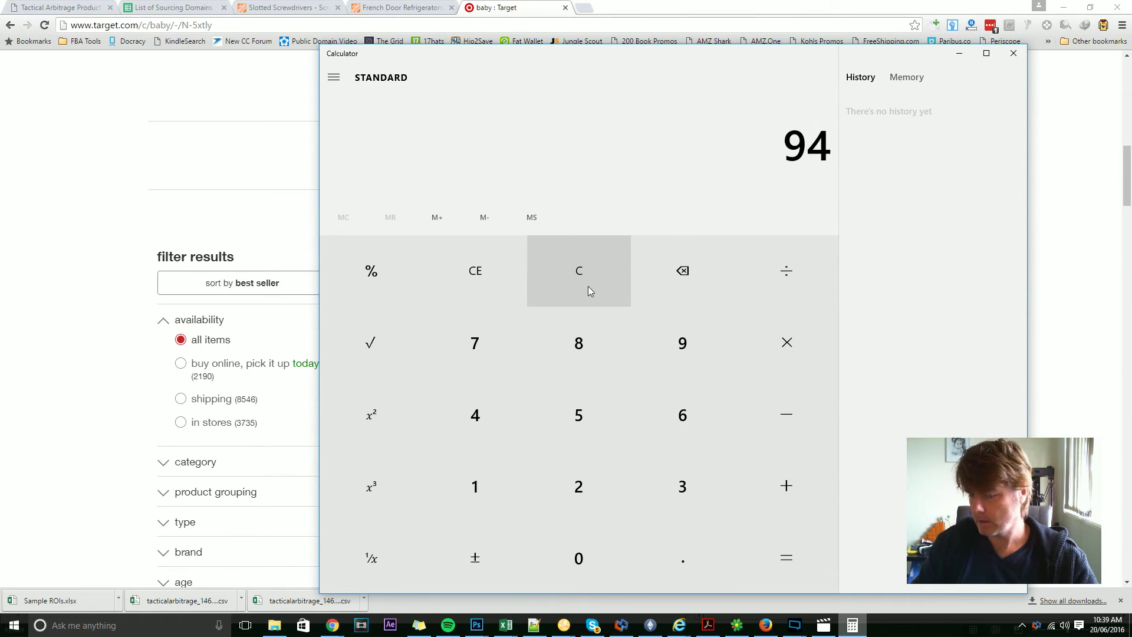
key("slash")
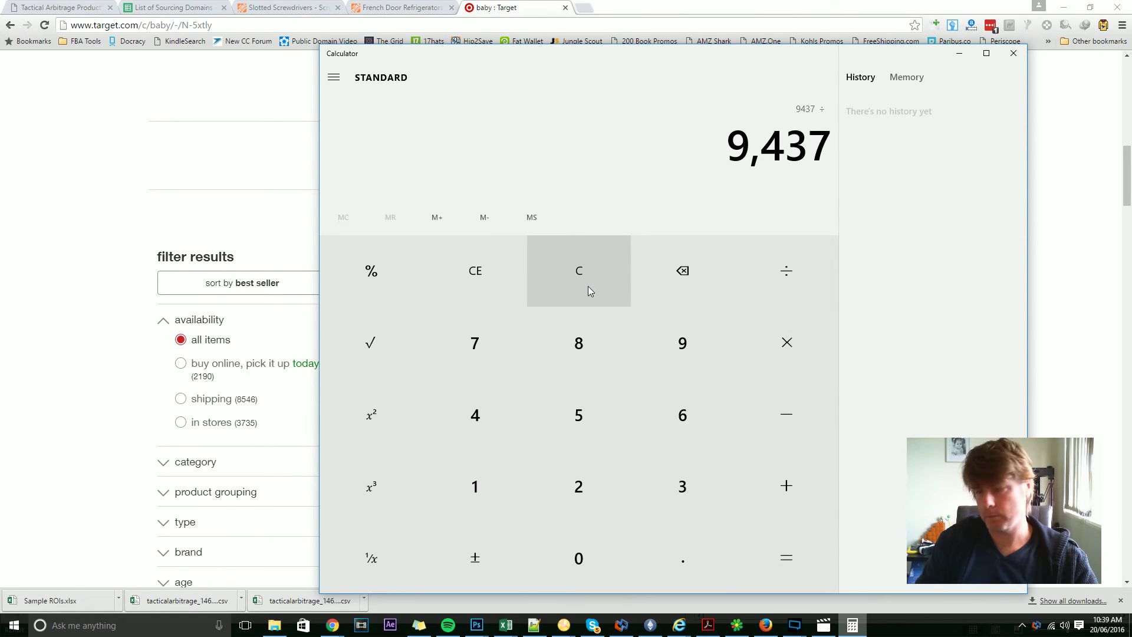
type("60")
key("Return")
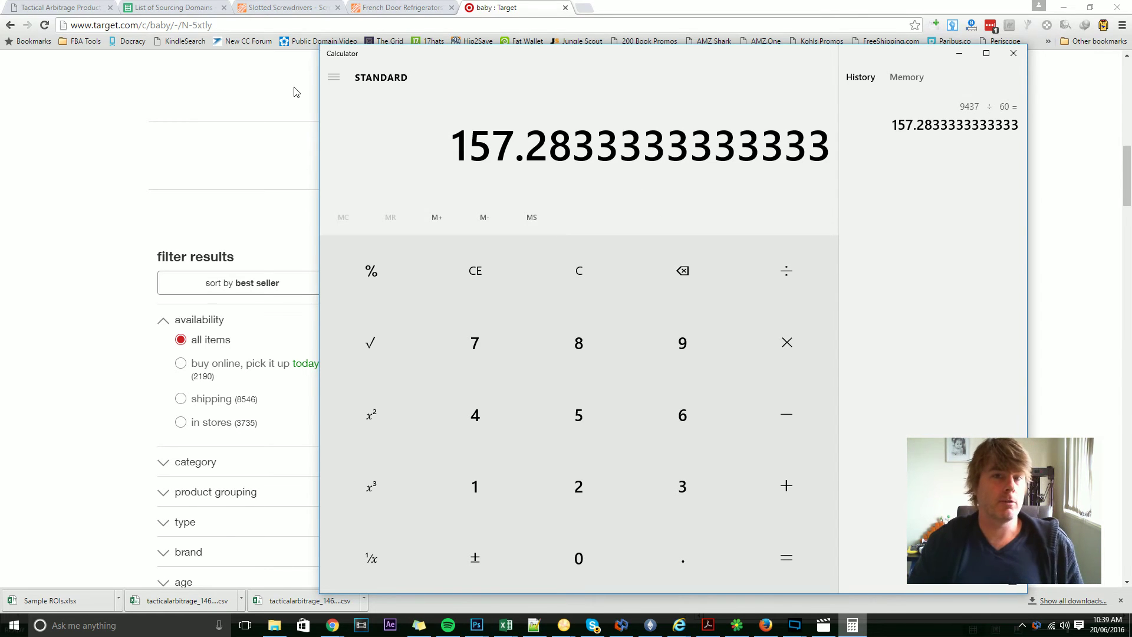
Step: Change the Last Page from 10 to 157 for the Target baby category scan
left_click(74, 7)
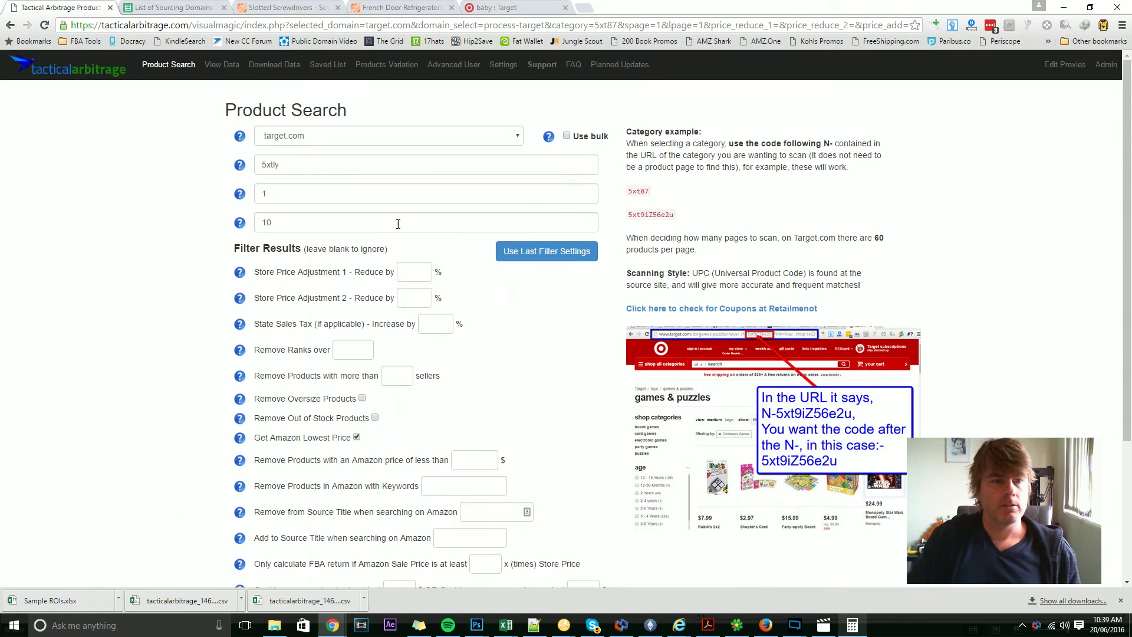
double_click(342, 216)
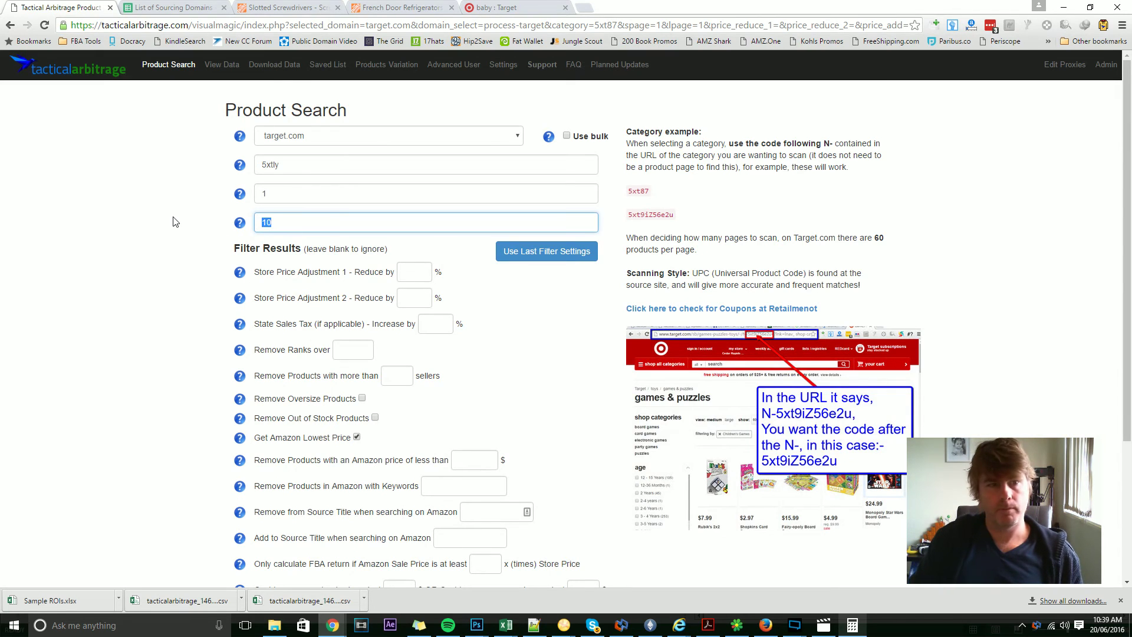
type("157")
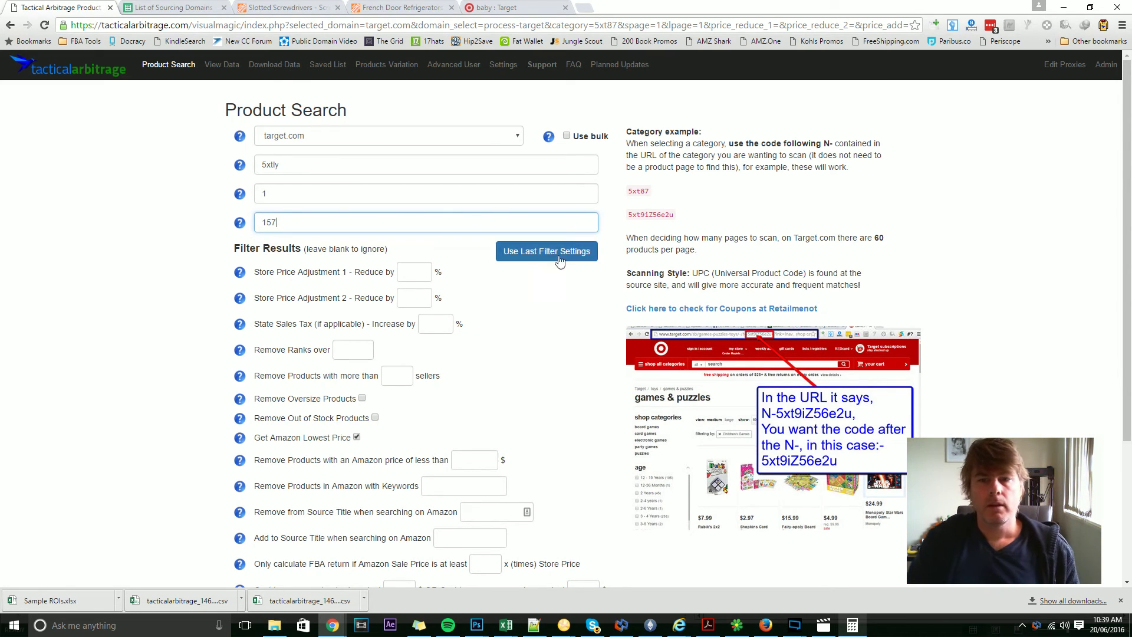
left_click_drag(875, 238, 697, 250)
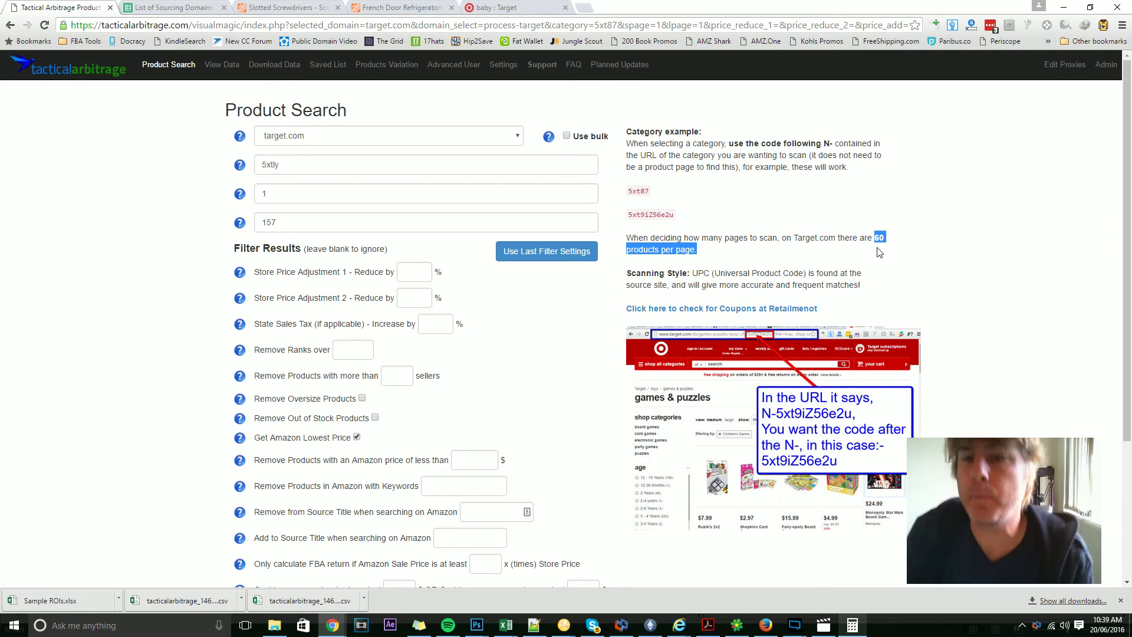
double_click(268, 198)
double_click(287, 219)
left_click(139, 224)
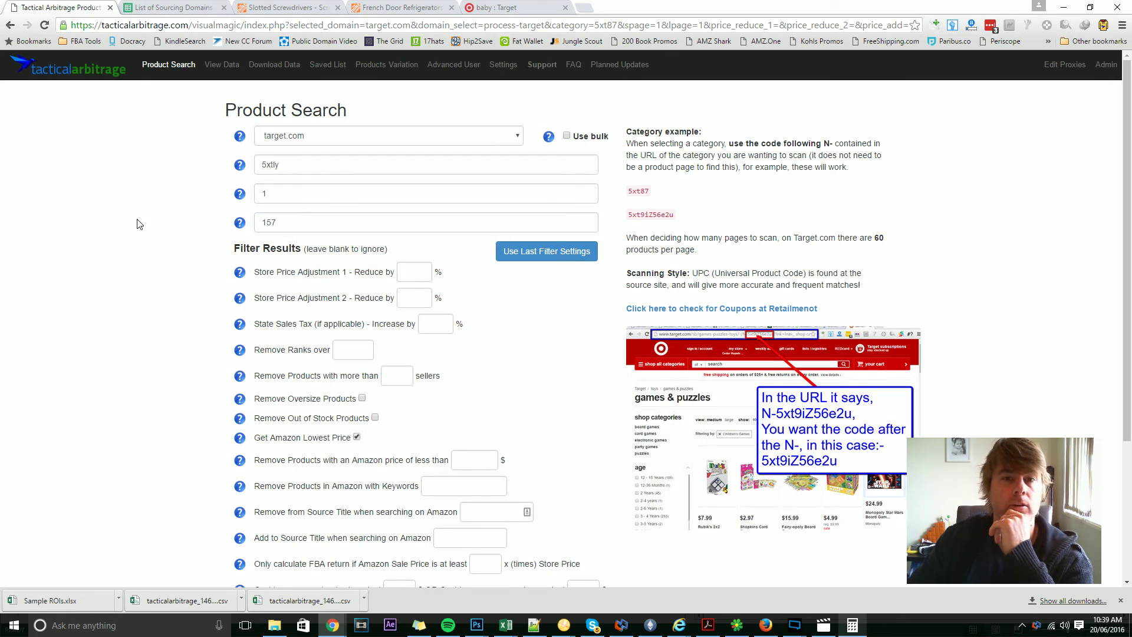
Step: Select homedepot.com as the source site and reset Last Page from 157 to 10
left_click(460, 135)
scroll(399, 233, "up", 5)
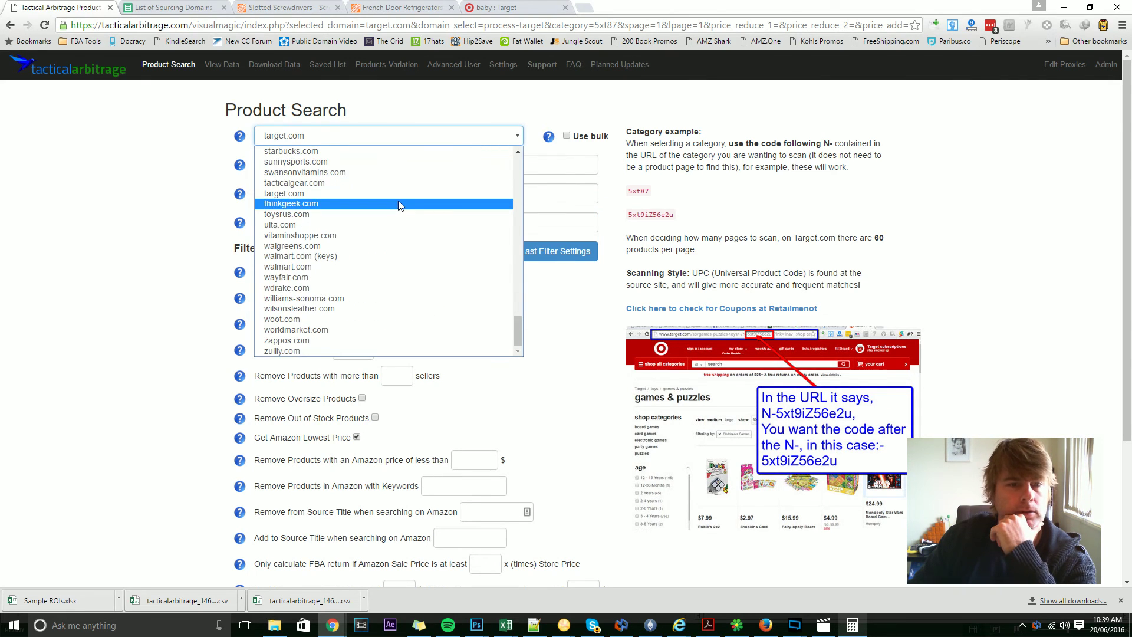
scroll(399, 242, "up", 4)
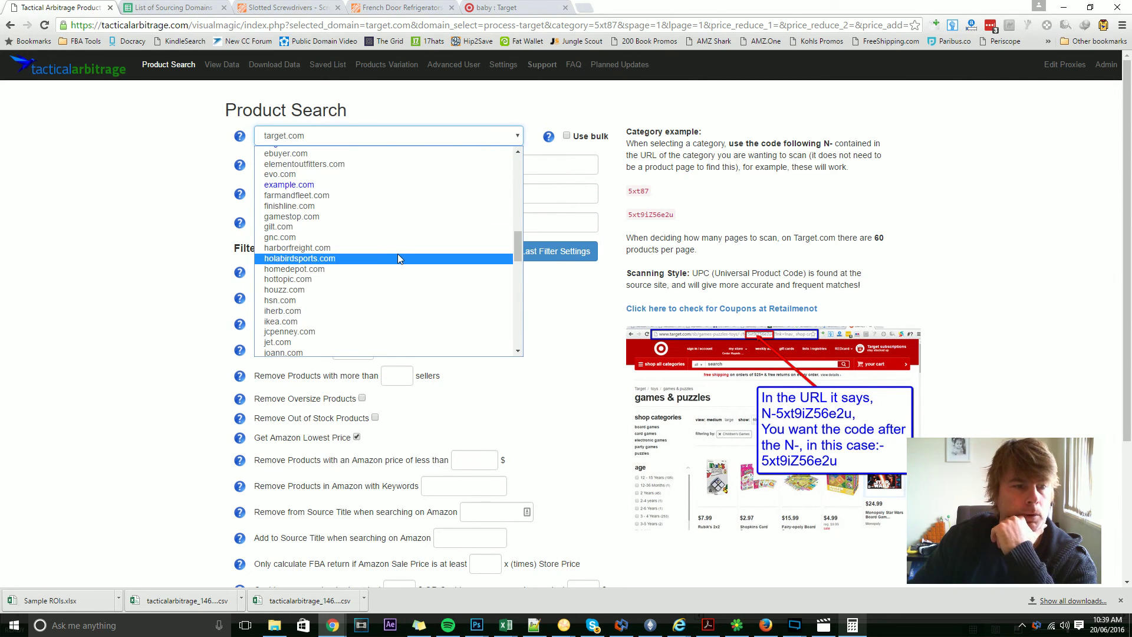
left_click(395, 269)
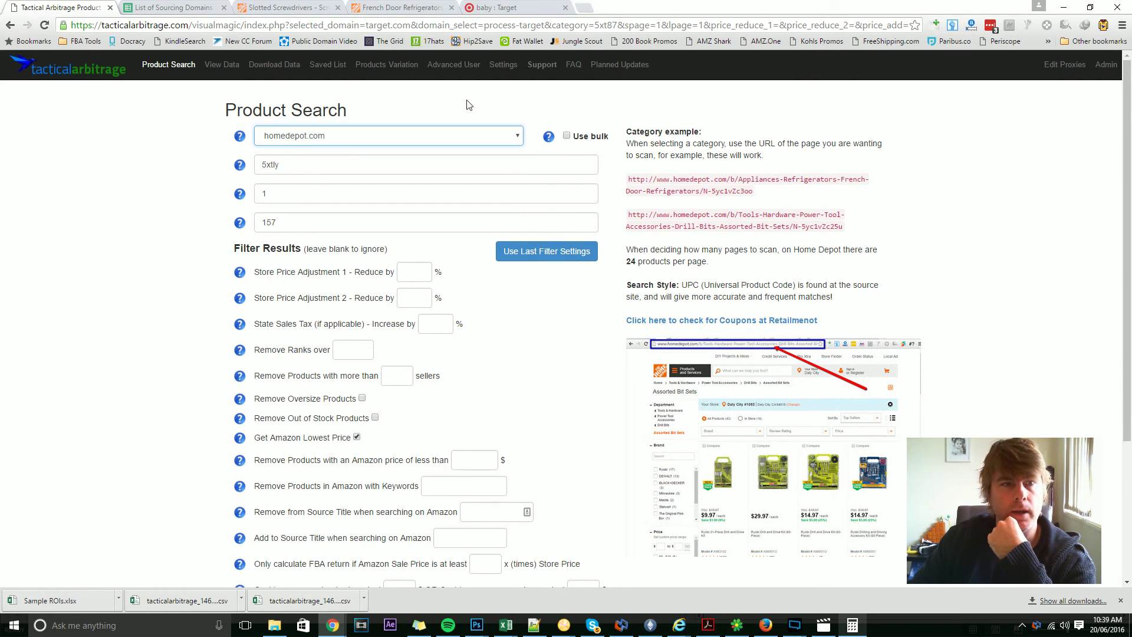
left_click(323, 7)
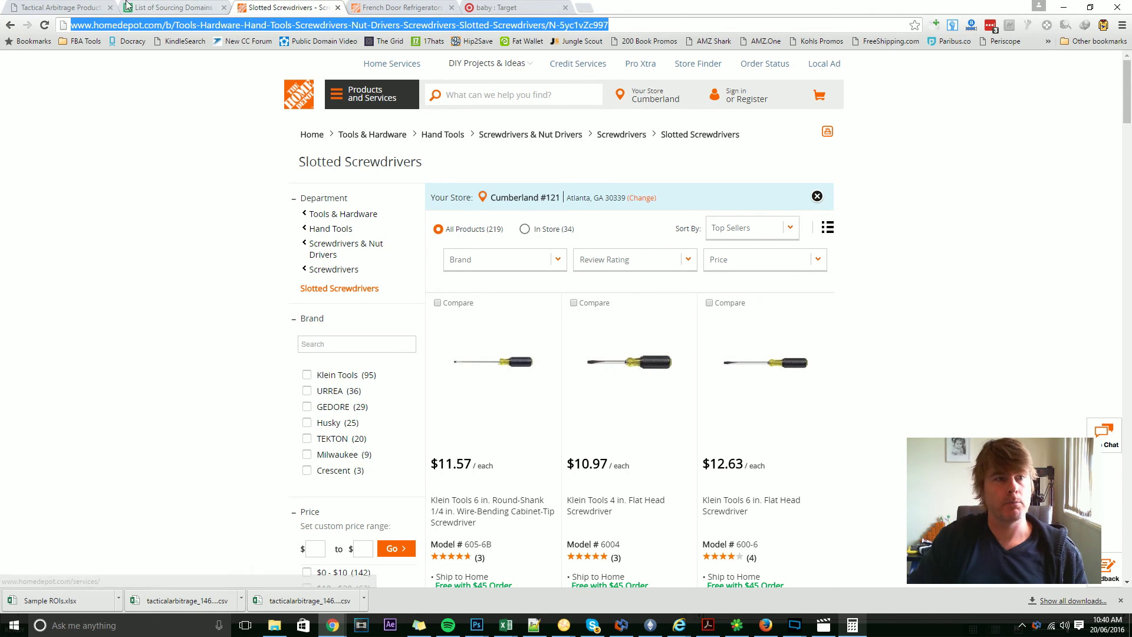
left_click(57, 6)
key("Tab")
key("Tab")
key("Tab")
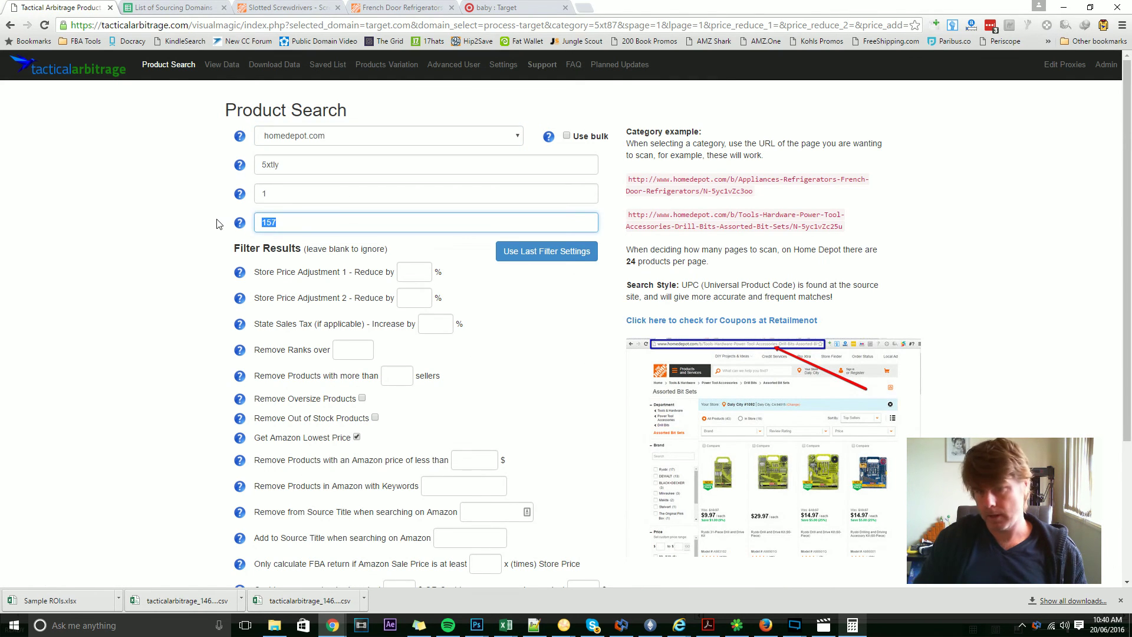
type("10")
left_click(171, 224)
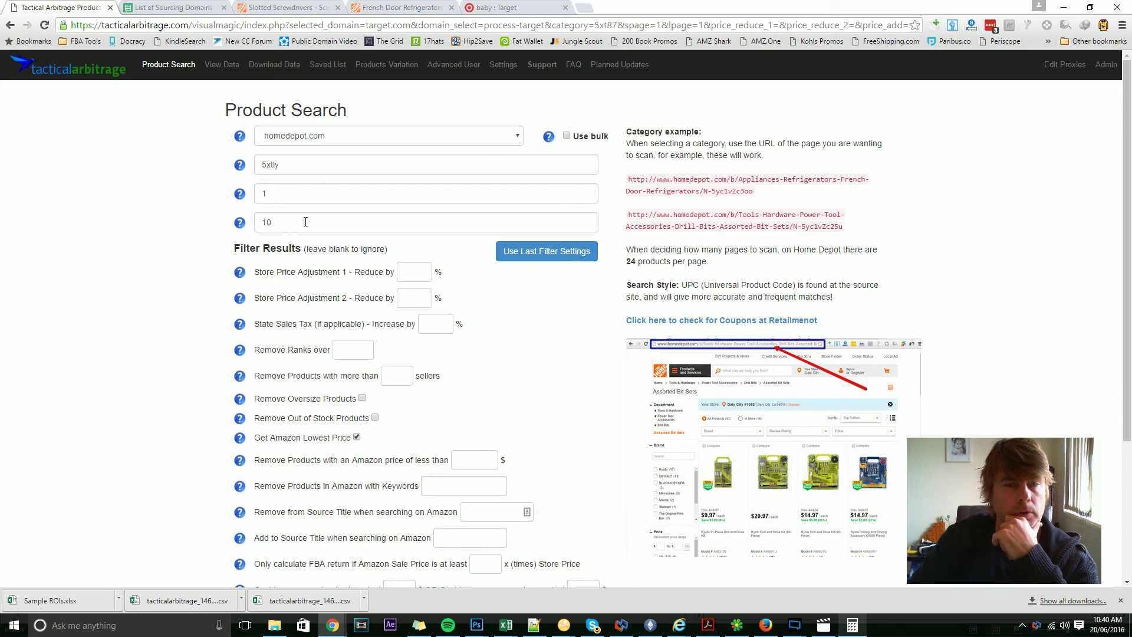
Step: Compute 219 ÷ 24 = 9.125 pages for Home Depot's Slotted Screwdrivers category
double_click(630, 260)
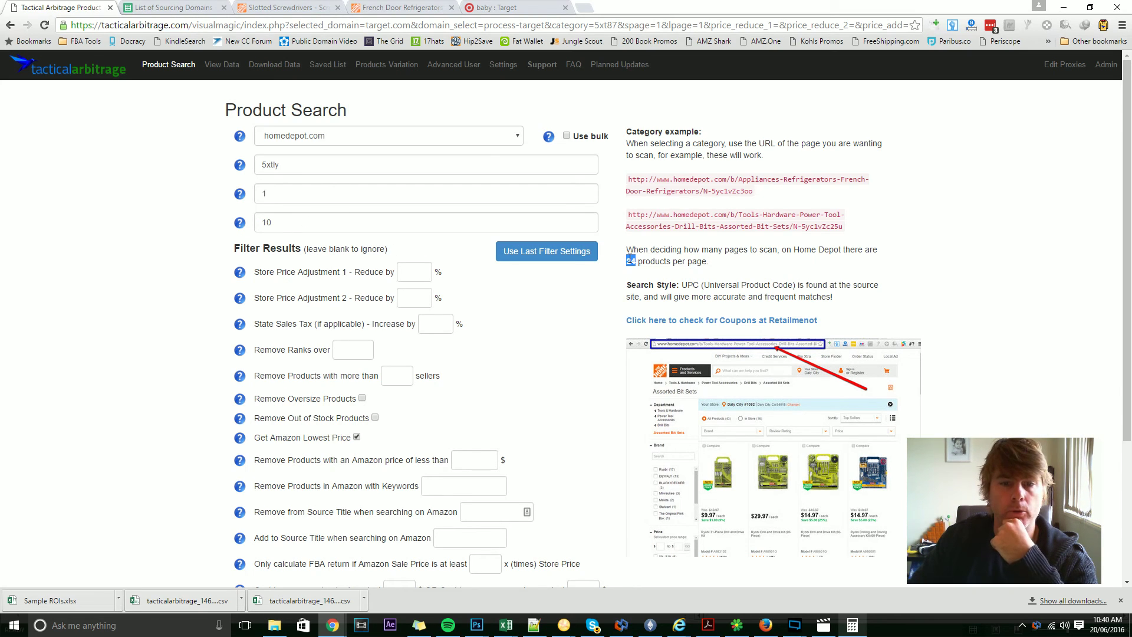
left_click(852, 626)
left_click(566, 271)
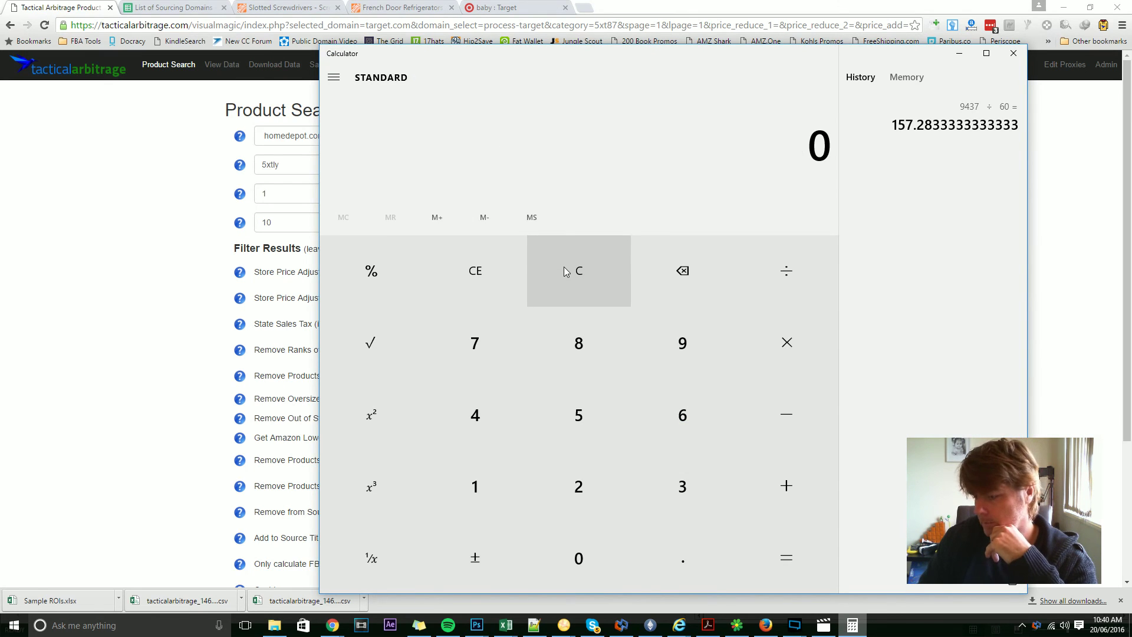
left_click(293, 6)
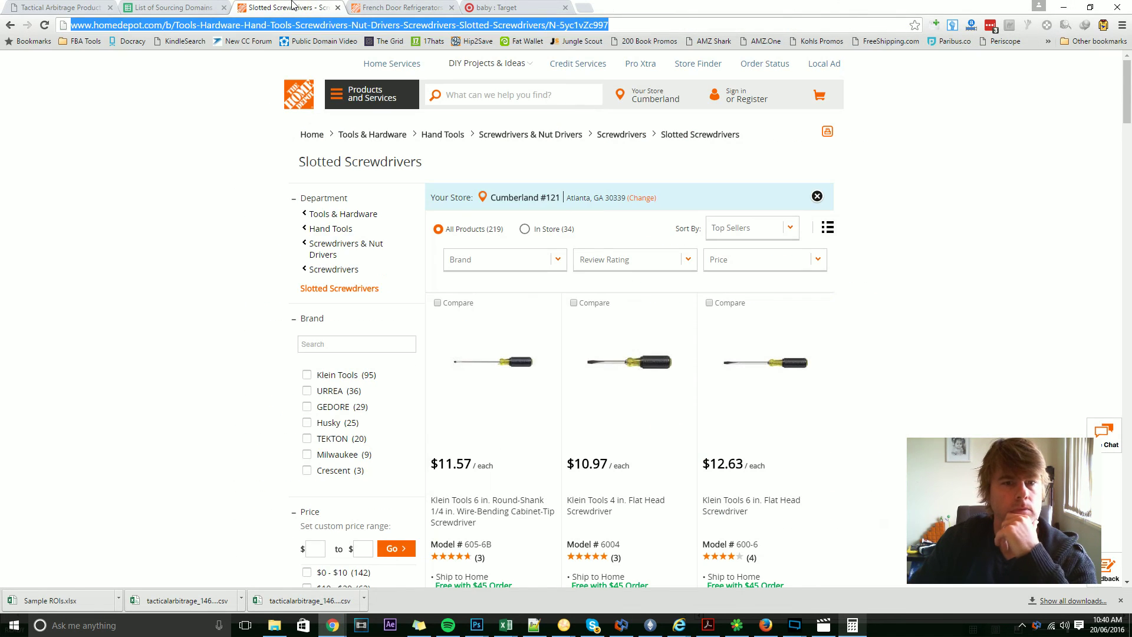
left_click(70, 7)
left_click(851, 627)
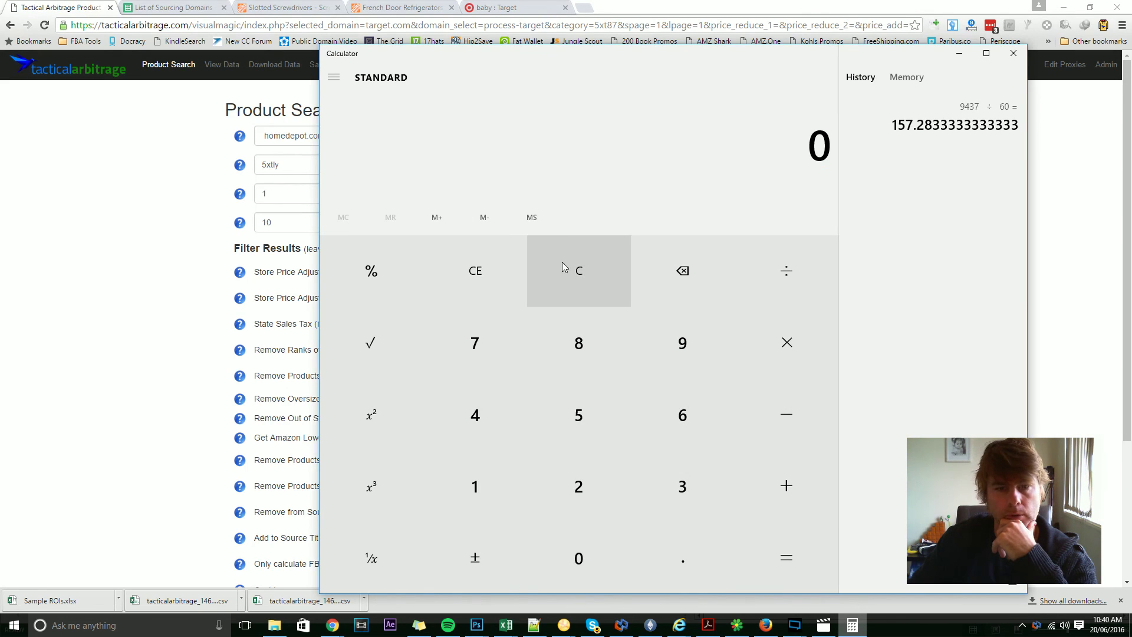
type("219/")
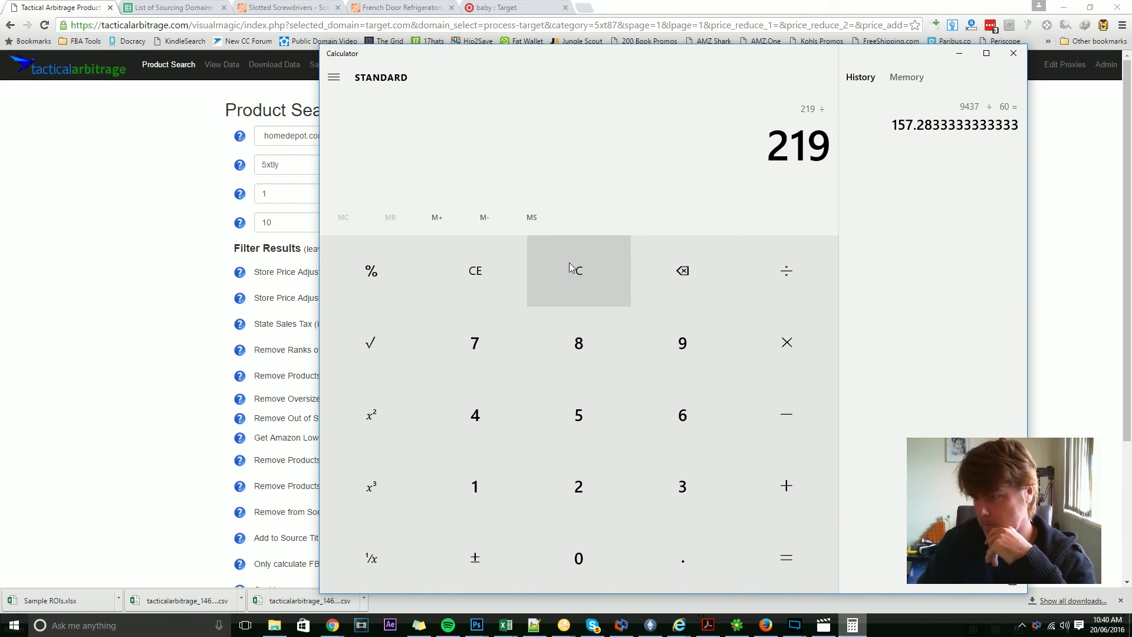
type("24")
key("Return")
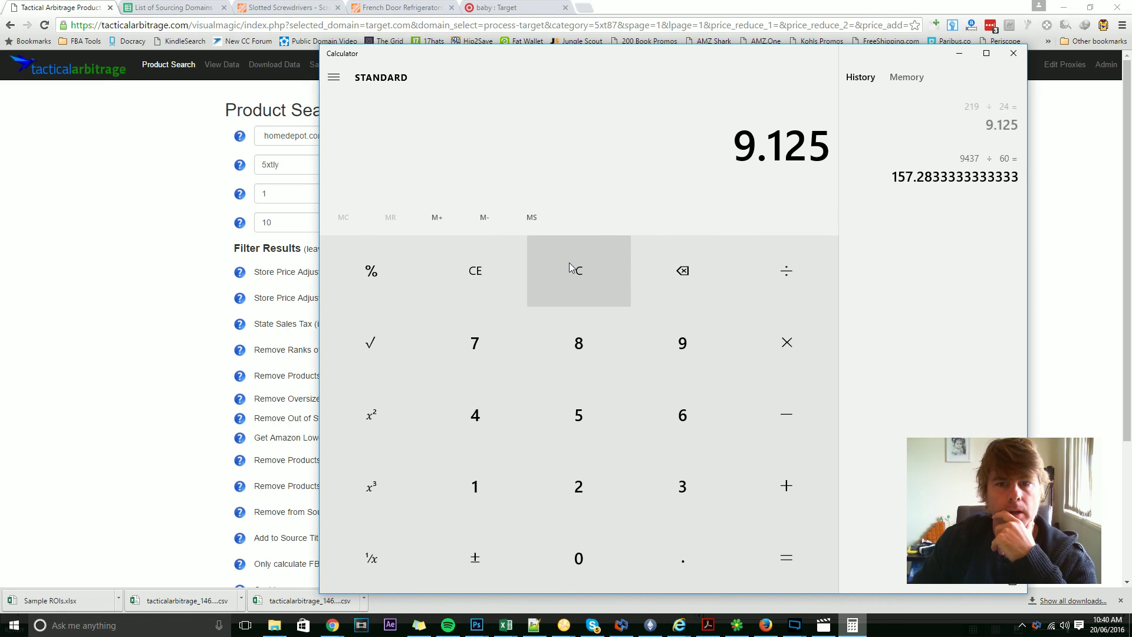
left_click(122, 226)
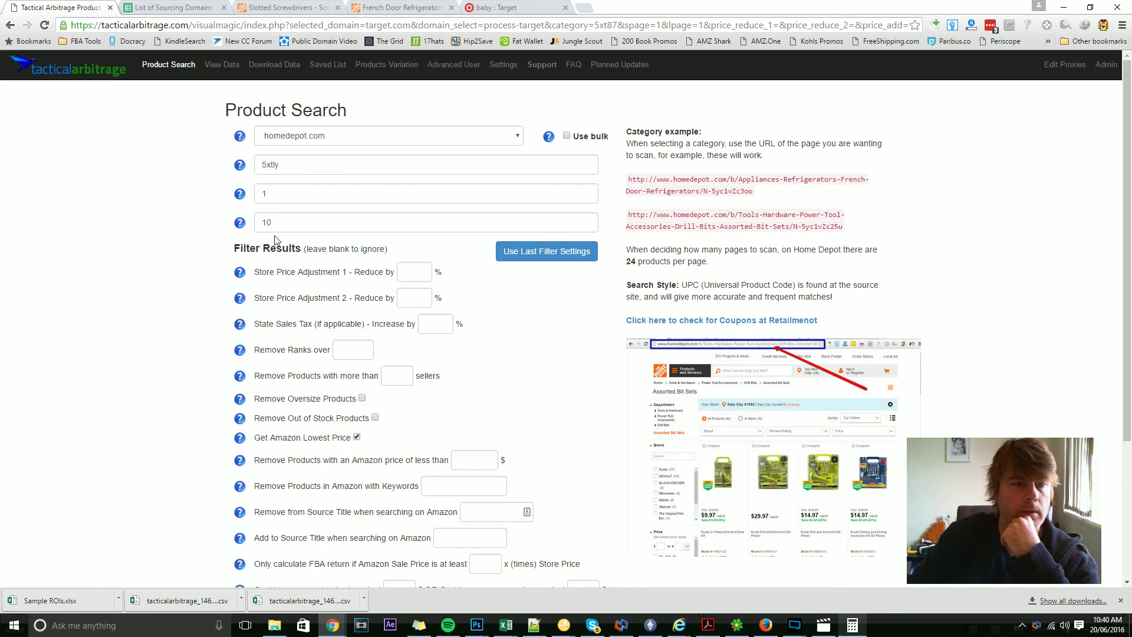
Step: Paste the Home Depot Slotted Screwdrivers page URL into the Category field
left_click(242, 167)
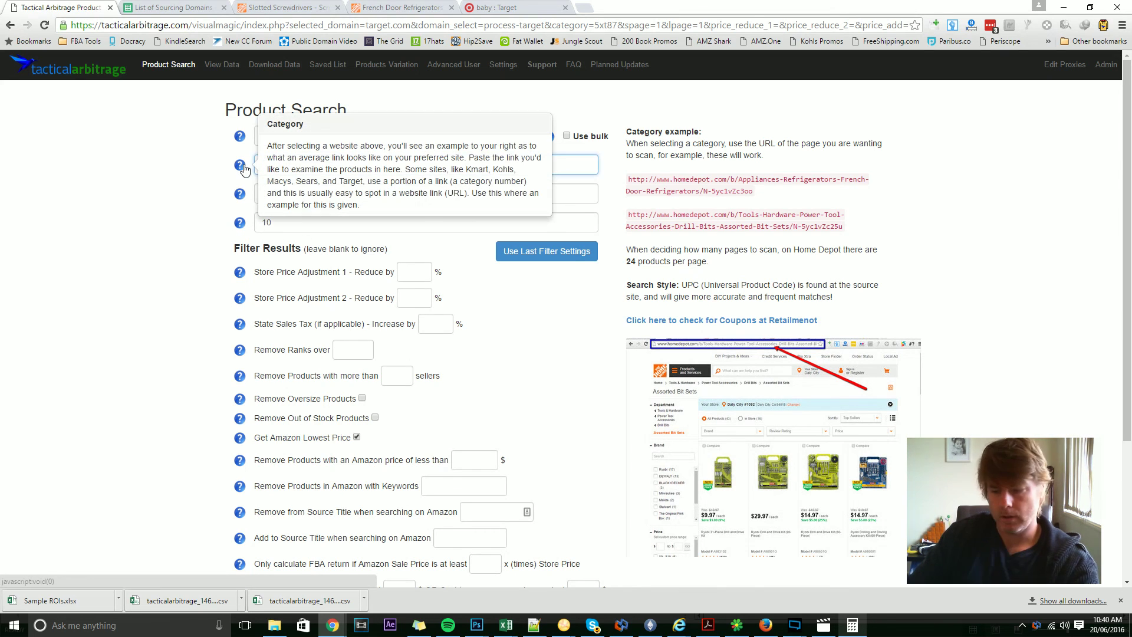
left_click(306, 8)
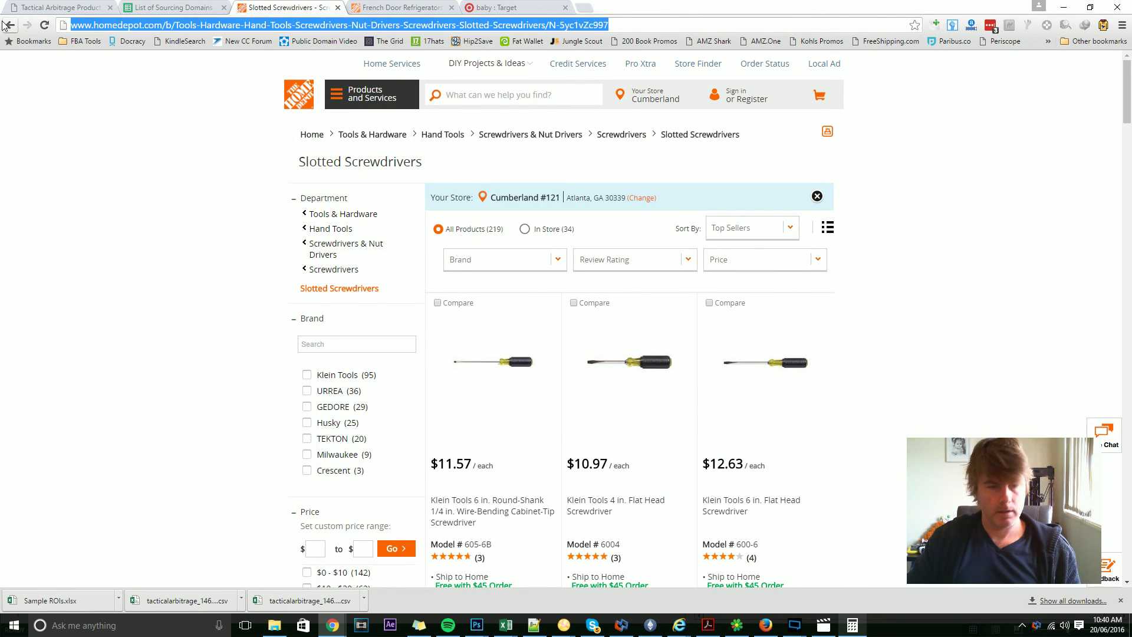
key("ctrl+c")
left_click(59, 8)
left_click(382, 163)
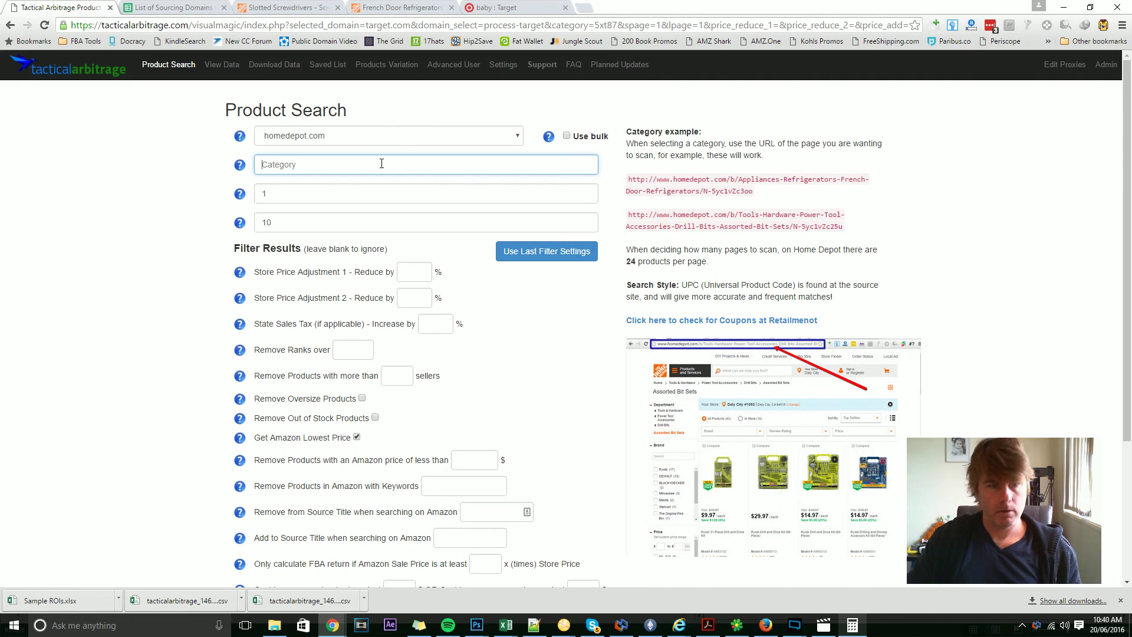
key("ctrl+v")
left_click(164, 207)
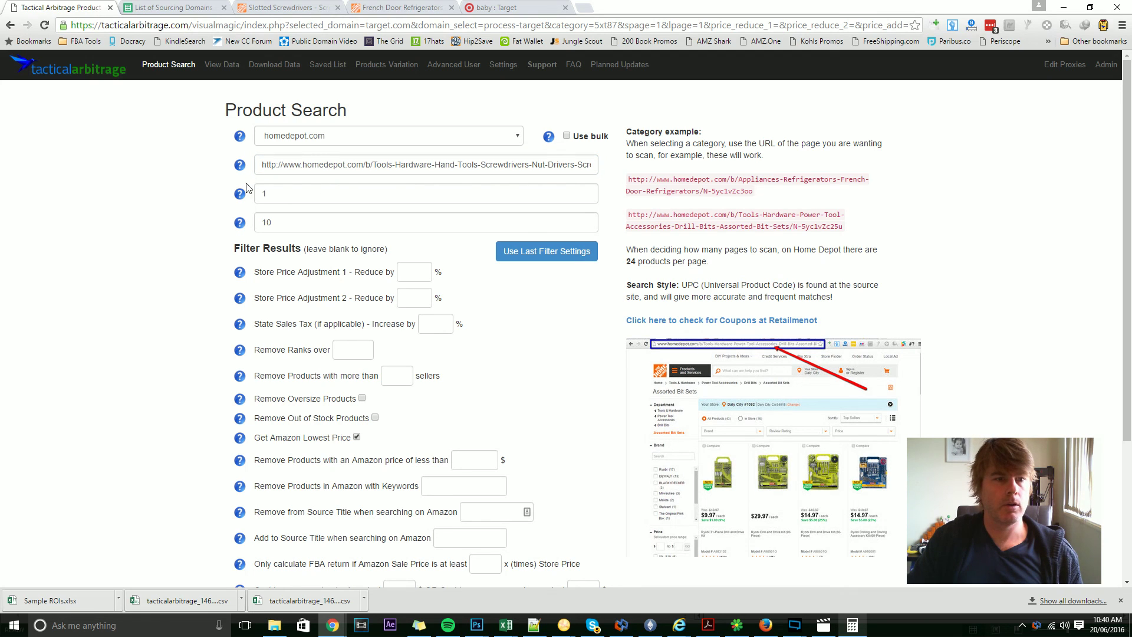